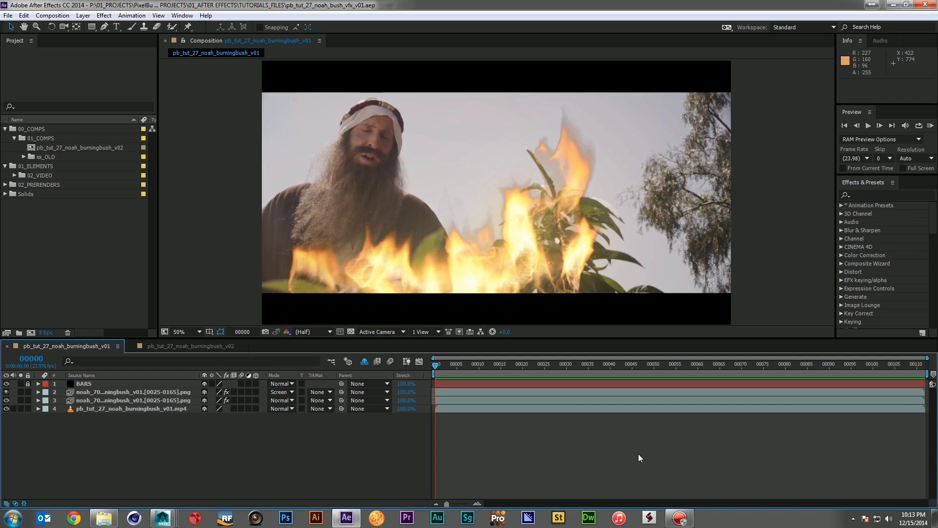
# Play back the burning bush composite, and compare it with the original footage in the v02 composition
pyautogui.press('space')
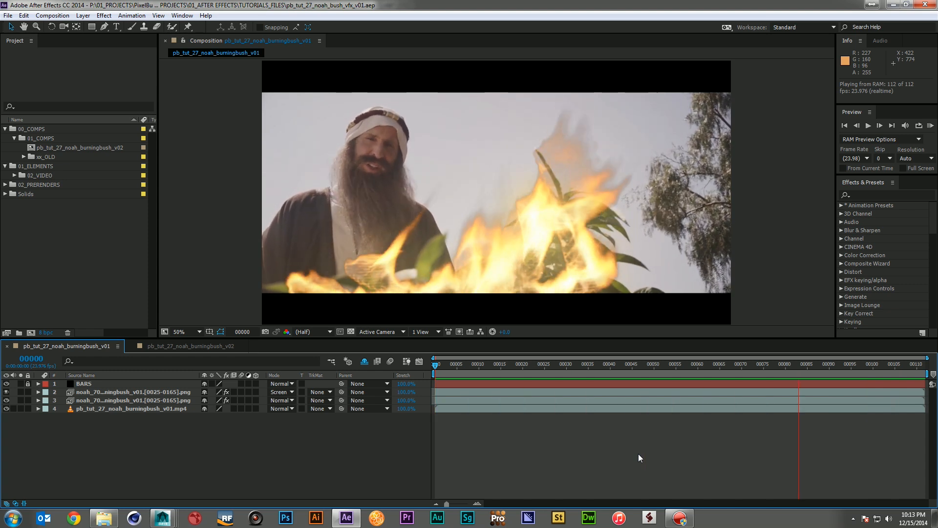
pyautogui.press('space')
pyautogui.click(208, 350)
pyautogui.press('space')
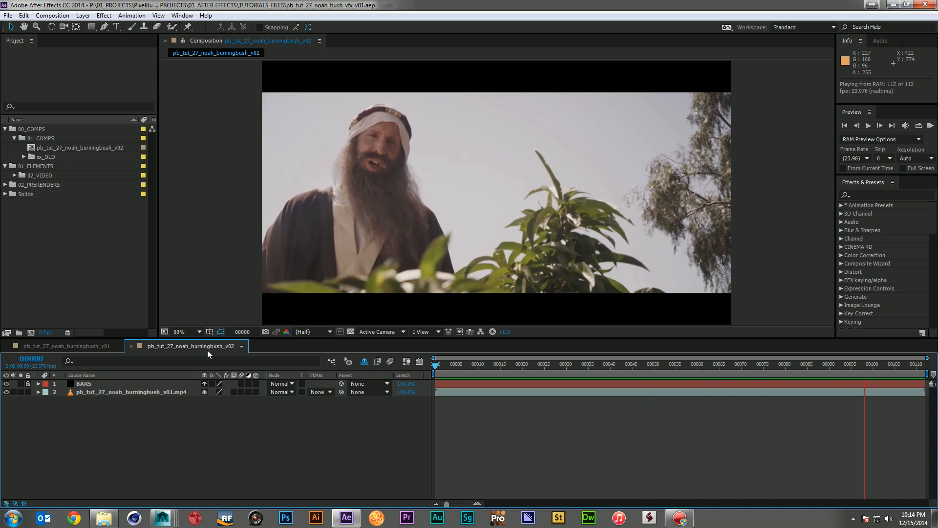
pyautogui.press('space')
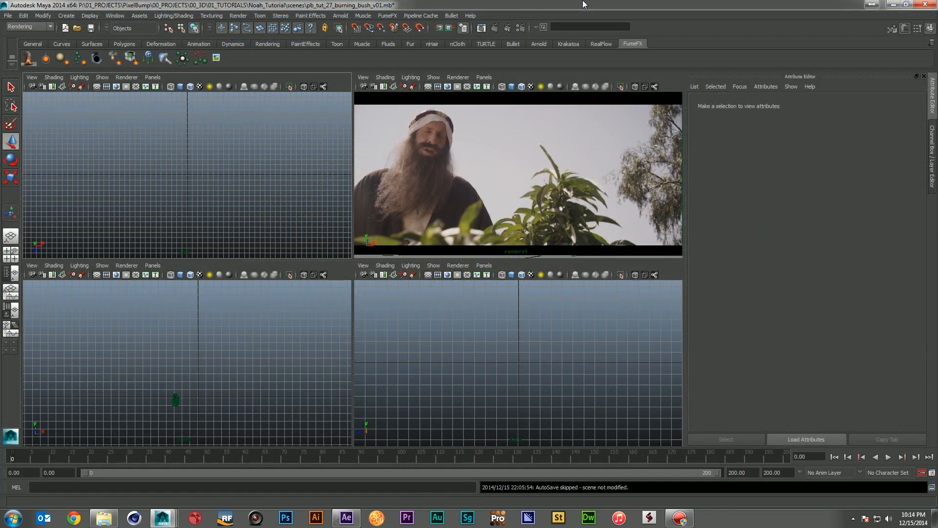
# Switch to Maya, select the tracked camera and play back its image-plane footage, returning to the first frame
pyautogui.click(176, 399)
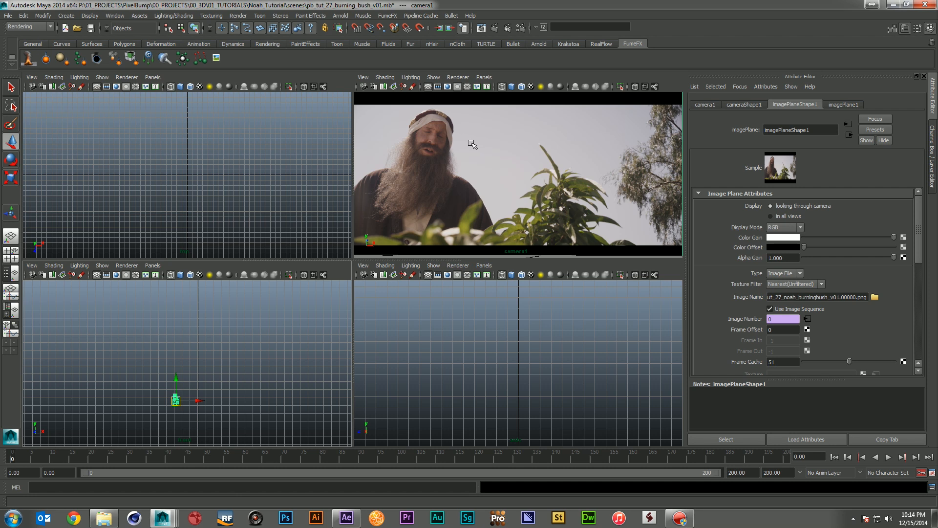
pyautogui.hotkey('alt', 'v')
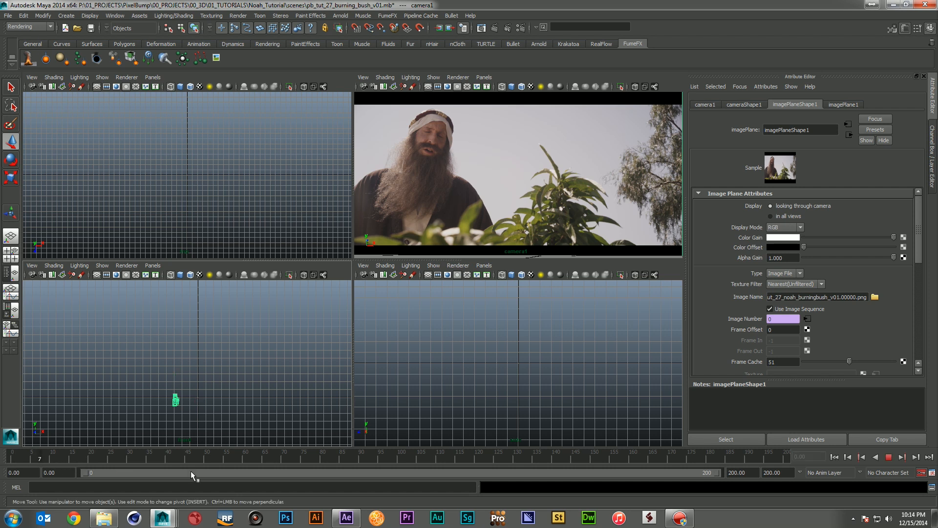
pyautogui.hotkey('alt', 'v')
pyautogui.hotkey('alt', 'shift', 'v')
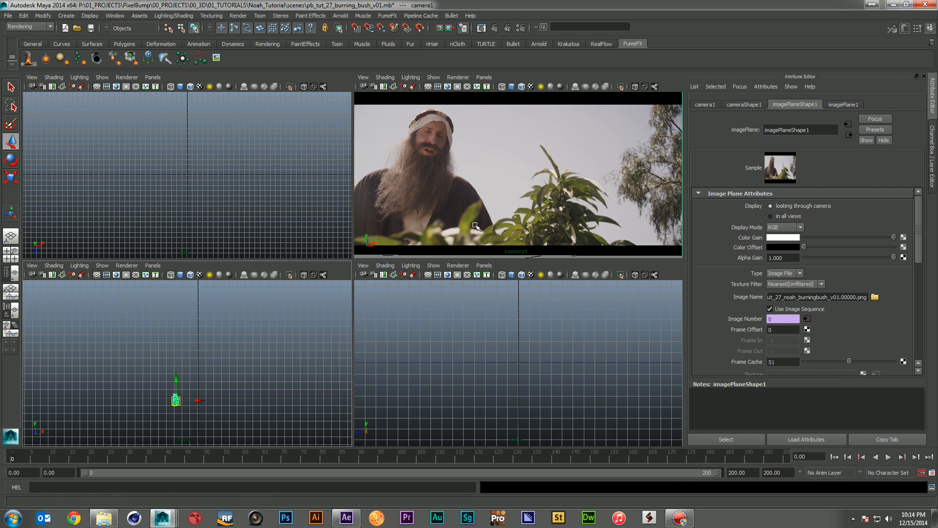
# Create a polygon cube near the grid origin, drawing its base and pulling up its height
pyautogui.click(66, 15)
pyautogui.moveTo(105, 39)
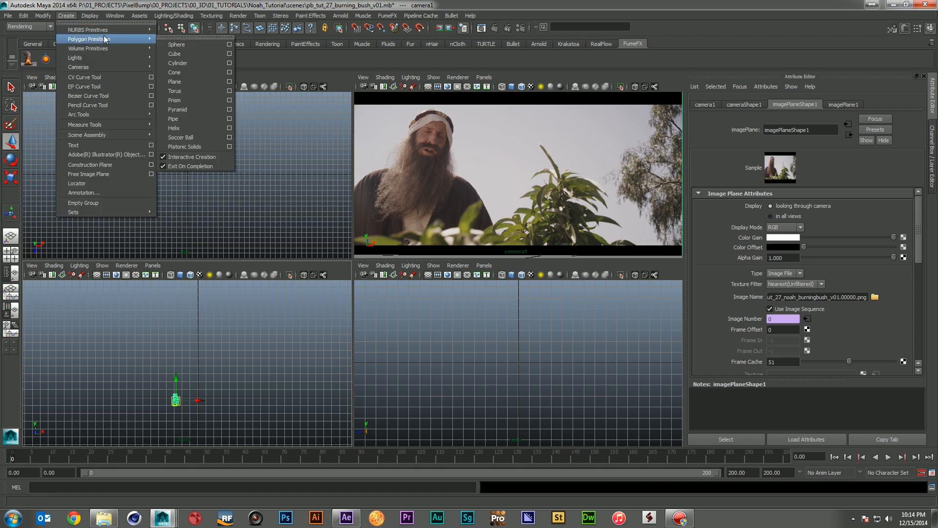
pyautogui.click(175, 54)
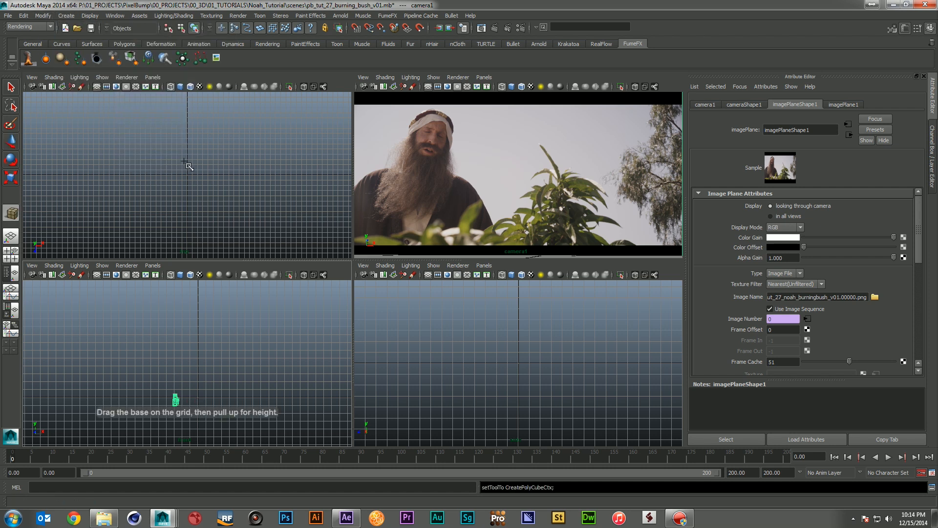
pyautogui.moveTo(179, 166); pyautogui.dragTo(202, 186)
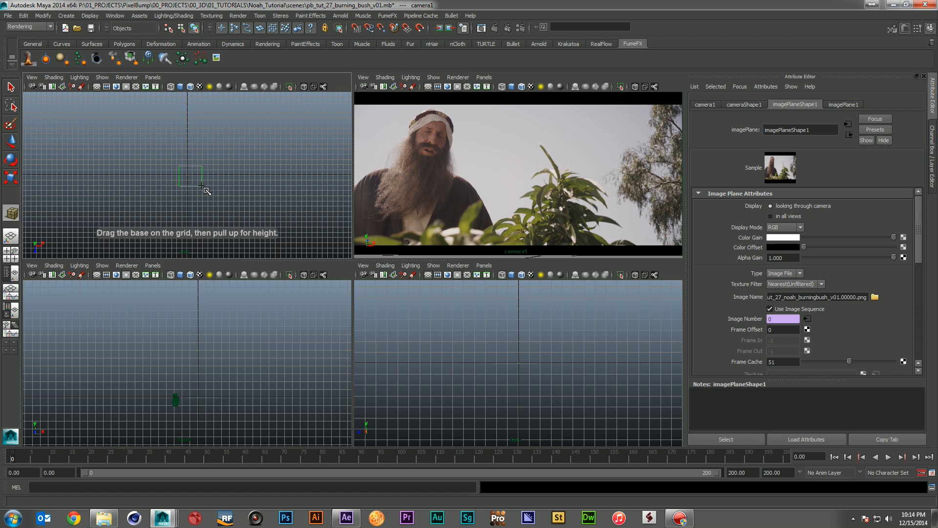
pyautogui.moveTo(516, 355); pyautogui.dragTo(521, 316)
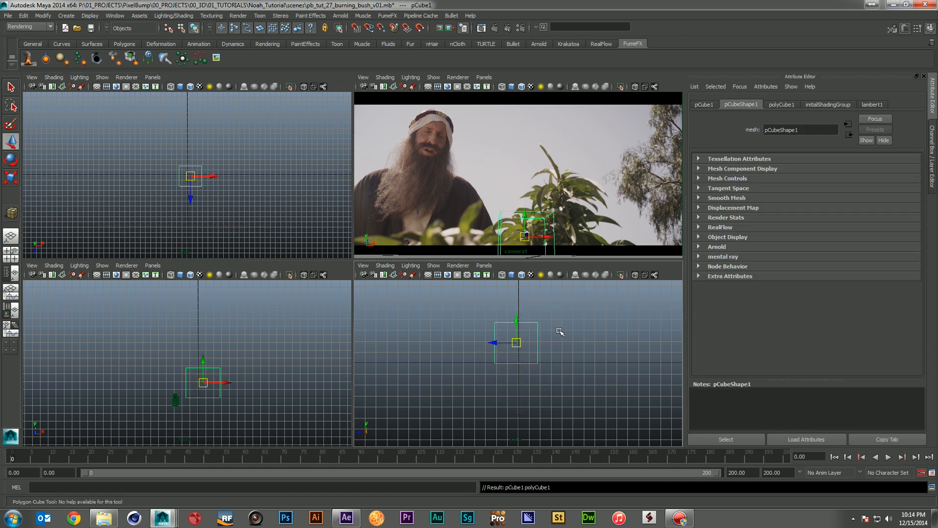
# Narrow the cube along X and move it sideways so it lines up with the tall bush in the camera view
pyautogui.press('r')
pyautogui.moveTo(489, 342)
pyautogui.mouseDown()
pyautogui.moveTo(498, 342)
pyautogui.moveTo(486, 344)
pyautogui.mouseUp()
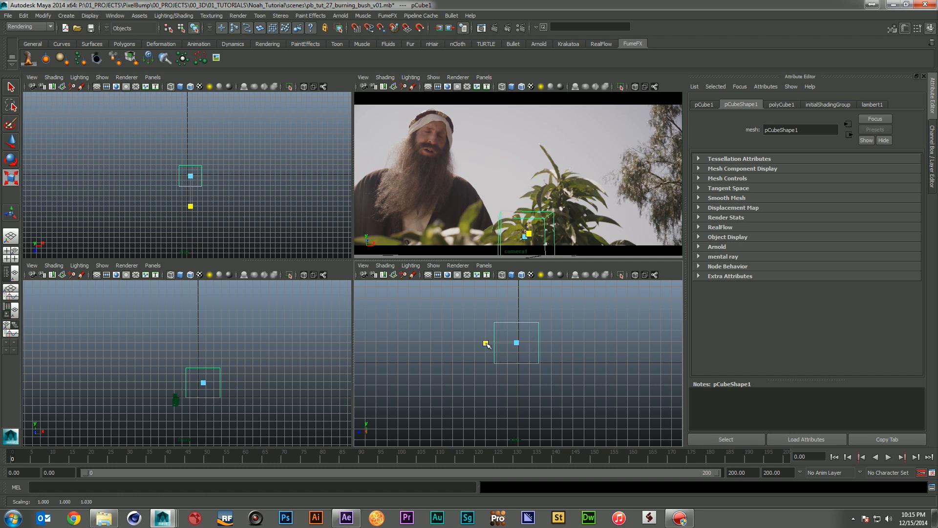
pyautogui.moveTo(220, 175); pyautogui.dragTo(204, 177)
pyautogui.press('w')
pyautogui.moveTo(551, 239); pyautogui.dragTo(584, 239)
pyautogui.press('r')
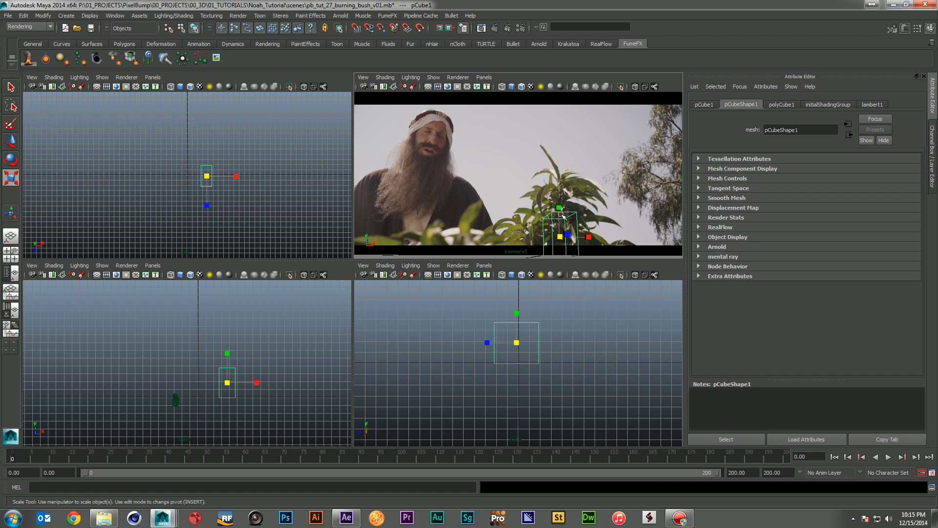
# Raise the cube's top vertices to match the height of the bush's main foliage
pyautogui.press('F9')
pyautogui.moveTo(601, 205); pyautogui.dragTo(535, 226)
pyautogui.click(558, 186)
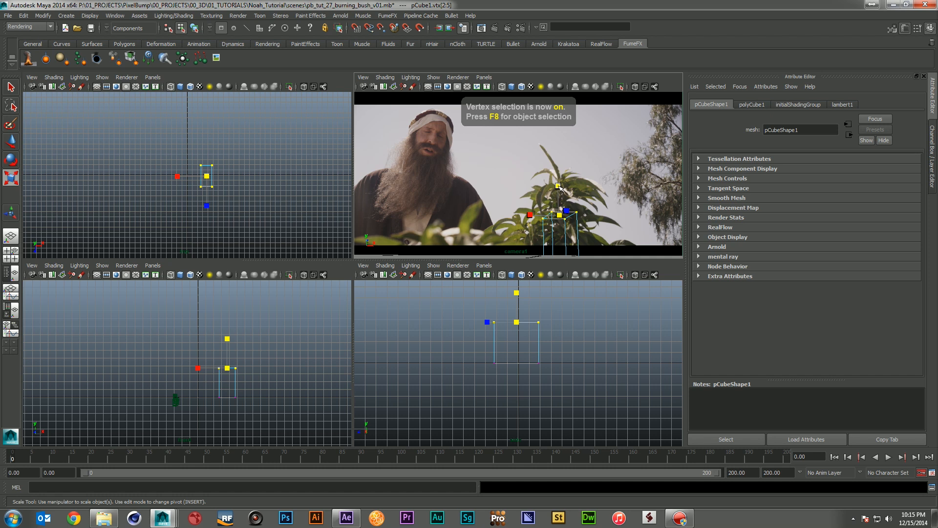
pyautogui.press('w')
pyautogui.moveTo(558, 186)
pyautogui.mouseDown()
pyautogui.moveTo(558, 163)
pyautogui.moveTo(561, 175)
pyautogui.mouseUp()
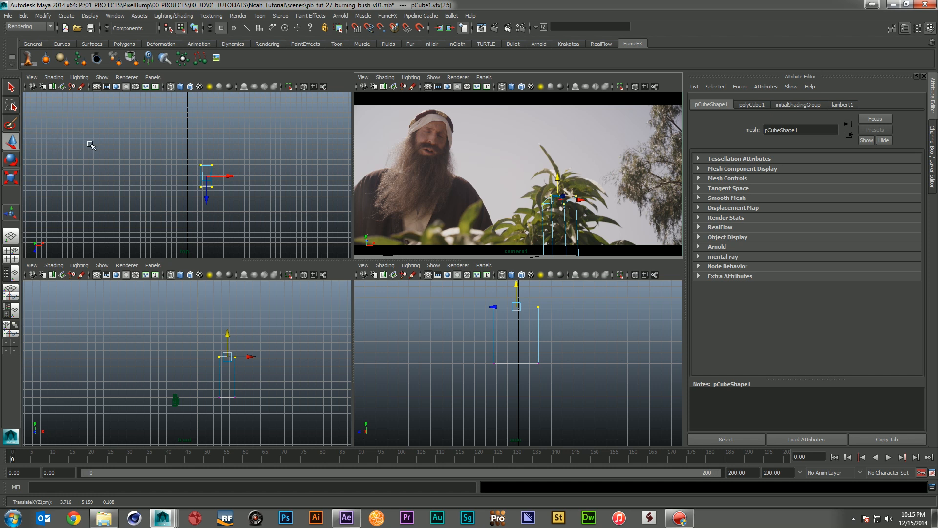
# Extrude the cube's top face upward by about 2.05 and scale it in to taper towards the bush's upper leaves
pyautogui.press('F12')
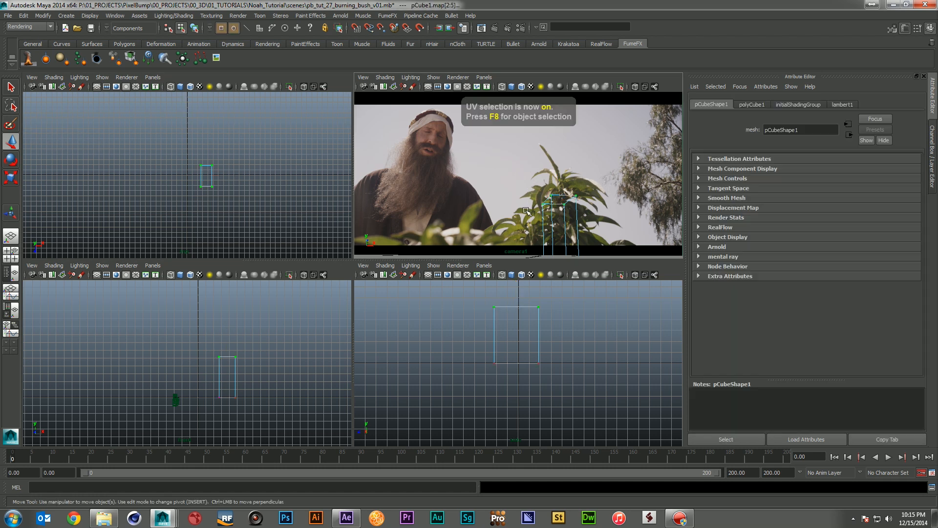
pyautogui.press('F11')
pyautogui.click(597, 183)
pyautogui.moveTo(598, 184); pyautogui.dragTo(513, 212)
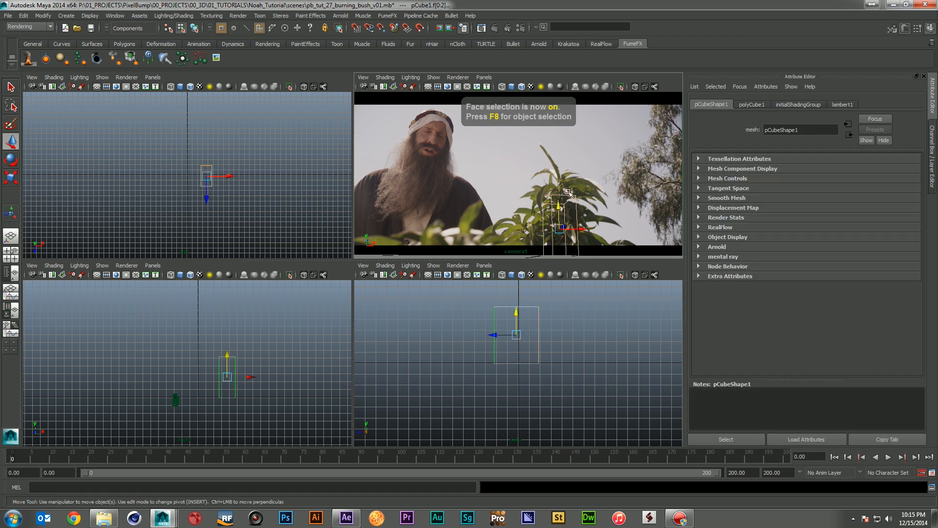
pyautogui.click(371, 153)
pyautogui.click(206, 177)
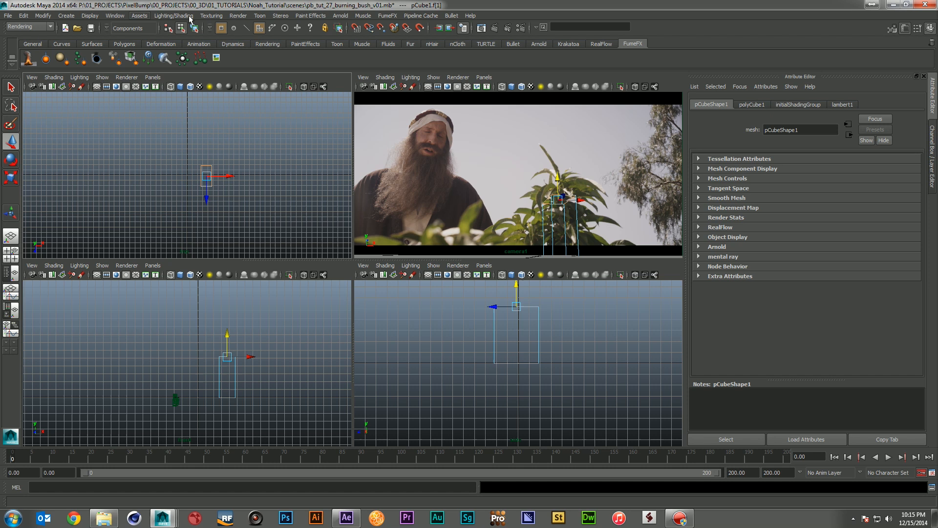
pyautogui.click(12, 27)
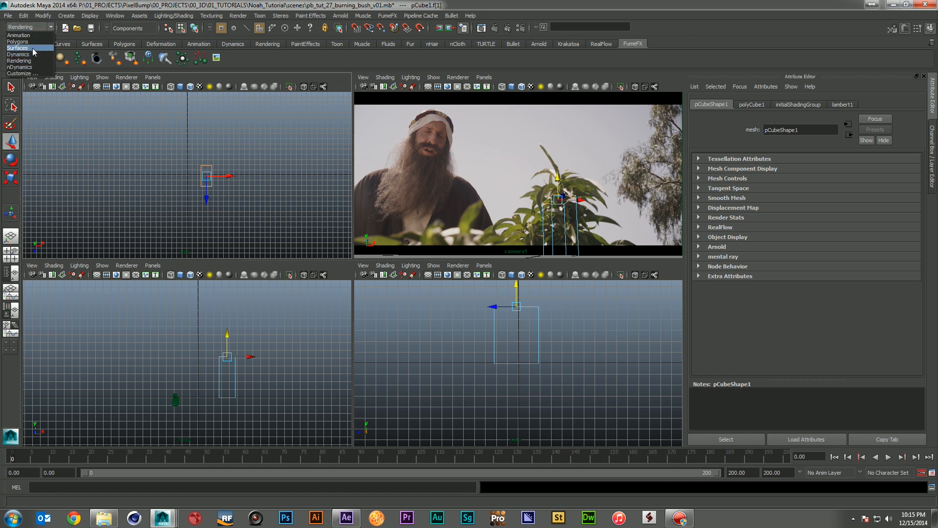
pyautogui.click(33, 42)
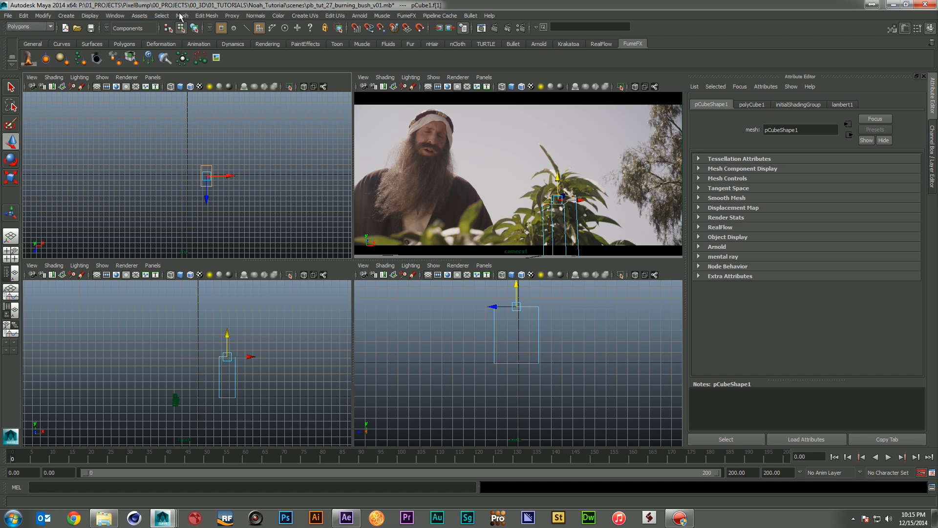
pyautogui.click(216, 17)
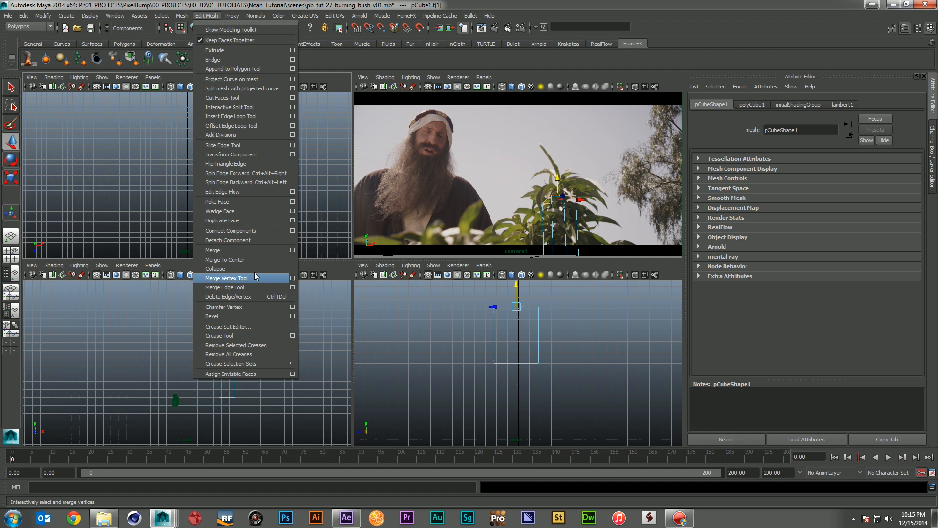
pyautogui.click(259, 50)
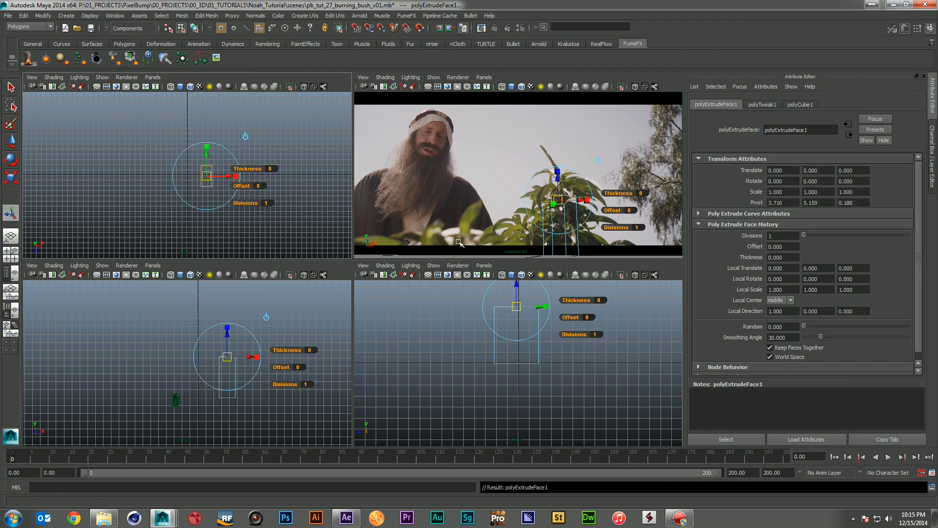
pyautogui.moveTo(518, 287); pyautogui.dragTo(525, 282)
pyautogui.moveTo(557, 167)
pyautogui.mouseDown()
pyautogui.moveTo(559, 156)
pyautogui.moveTo(560, 178)
pyautogui.moveTo(549, 179)
pyautogui.mouseUp()
pyautogui.press('r')
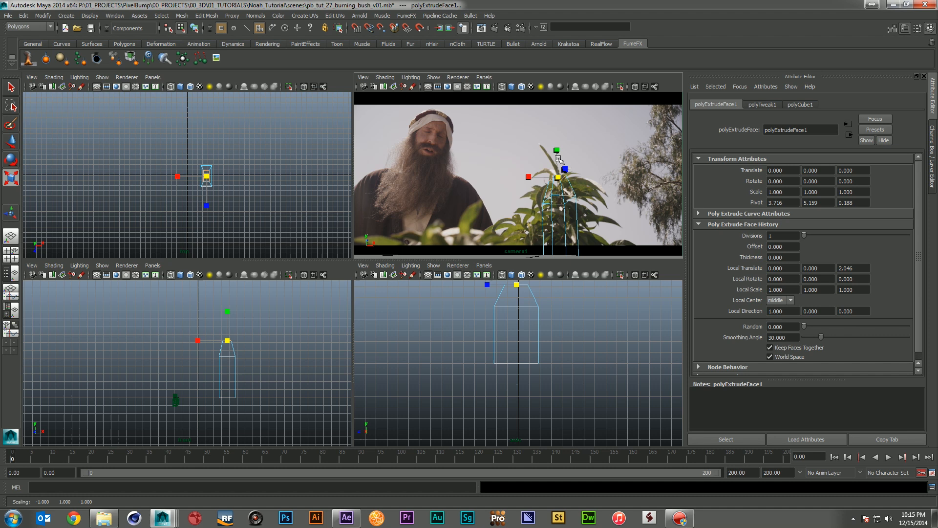
# Extrude the top face again by about 3.18, shift it to the tip of the tallest leaf and scale it down
pyautogui.click(216, 16)
pyautogui.click(226, 52)
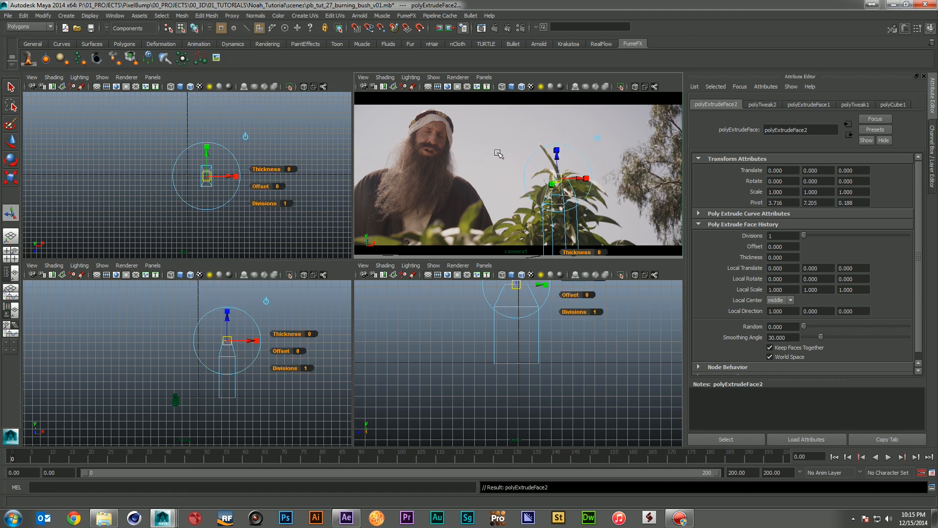
pyautogui.moveTo(556, 157)
pyautogui.mouseDown()
pyautogui.moveTo(556, 126)
pyautogui.moveTo(557, 144)
pyautogui.moveTo(547, 141)
pyautogui.mouseUp()
pyautogui.press('w')
pyautogui.press('r')
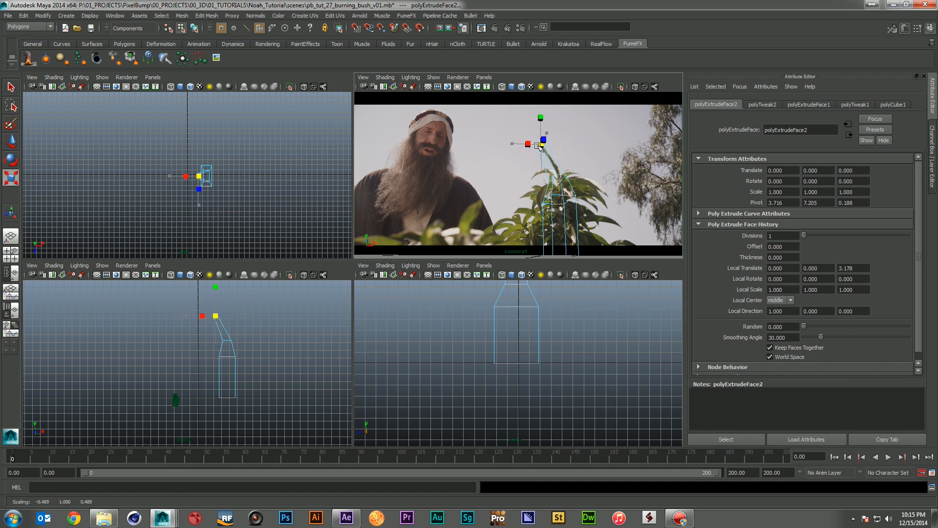
pyautogui.moveTo(540, 146); pyautogui.dragTo(538, 147)
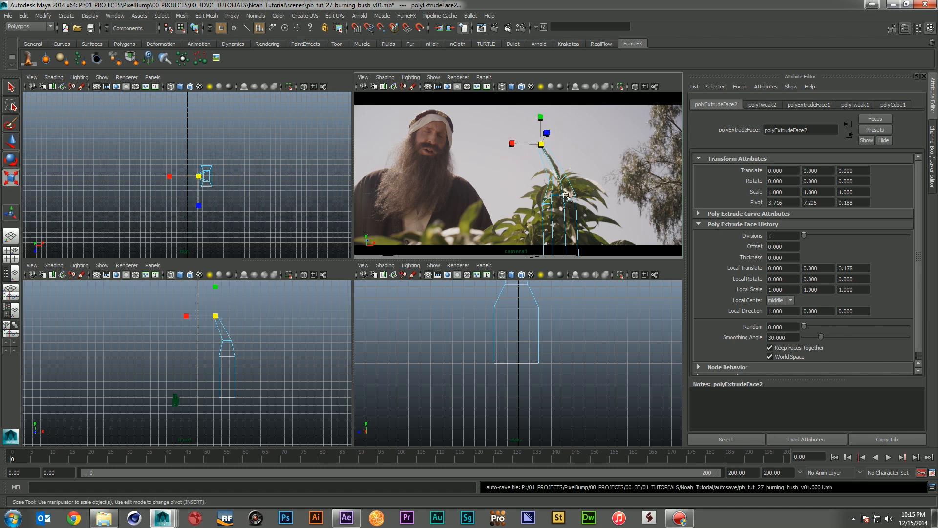
# Extrude the tapered section's right side face outward by about 2.34, scale it down and raise it to follow the right-hand leaves
pyautogui.click(207, 179)
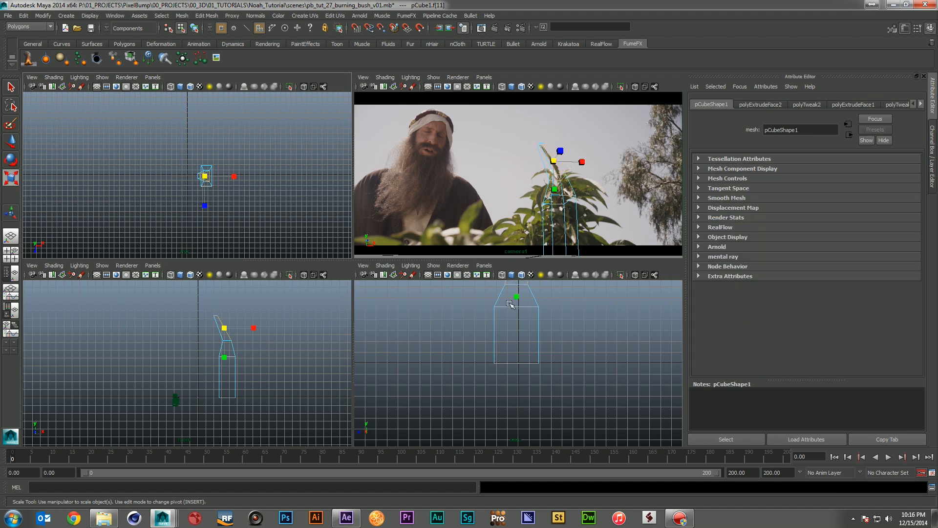
pyautogui.moveTo(242, 347); pyautogui.dragTo(228, 351)
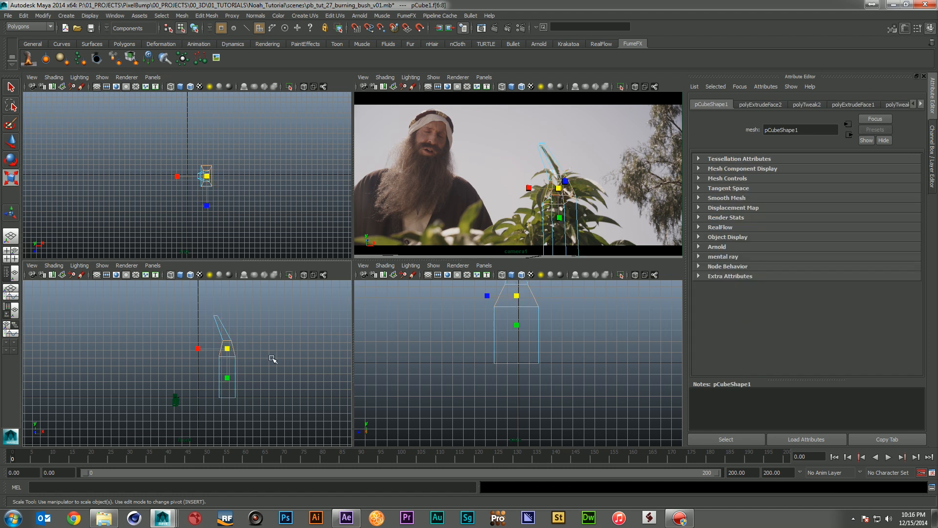
pyautogui.click(209, 174)
pyautogui.click(209, 177)
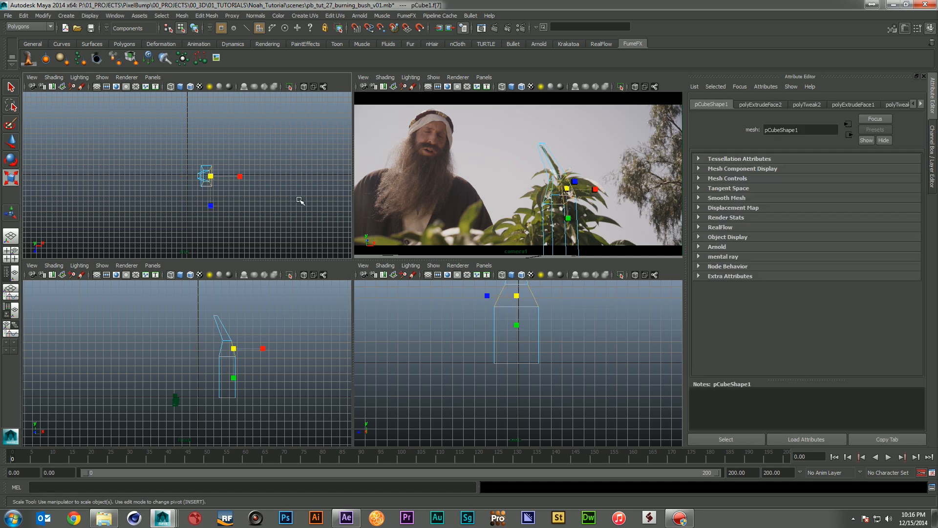
pyautogui.click(182, 15)
pyautogui.moveTo(223, 55)
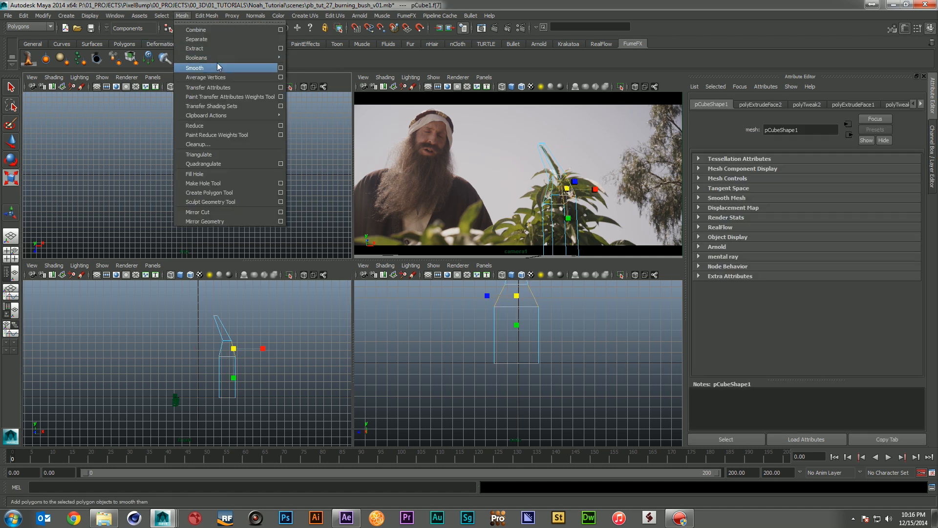
pyautogui.click(217, 16)
pyautogui.click(229, 48)
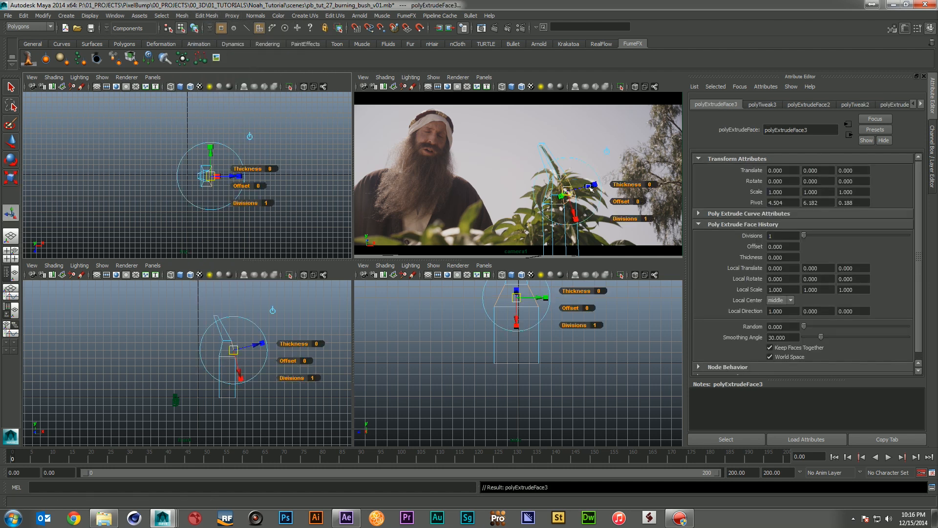
pyautogui.moveTo(590, 186); pyautogui.dragTo(609, 185)
pyautogui.press('r')
pyautogui.press('w')
pyautogui.click(580, 162)
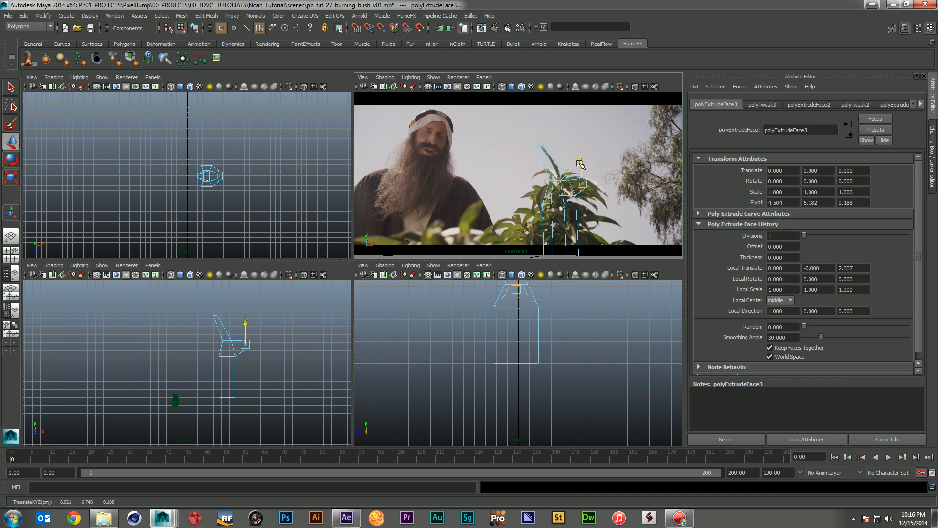
# Extrude the right branch's end face by about 1.83, lower it along the drooping leaves and shrink it
pyautogui.click(205, 16)
pyautogui.click(220, 50)
pyautogui.moveTo(603, 179); pyautogui.dragTo(621, 176)
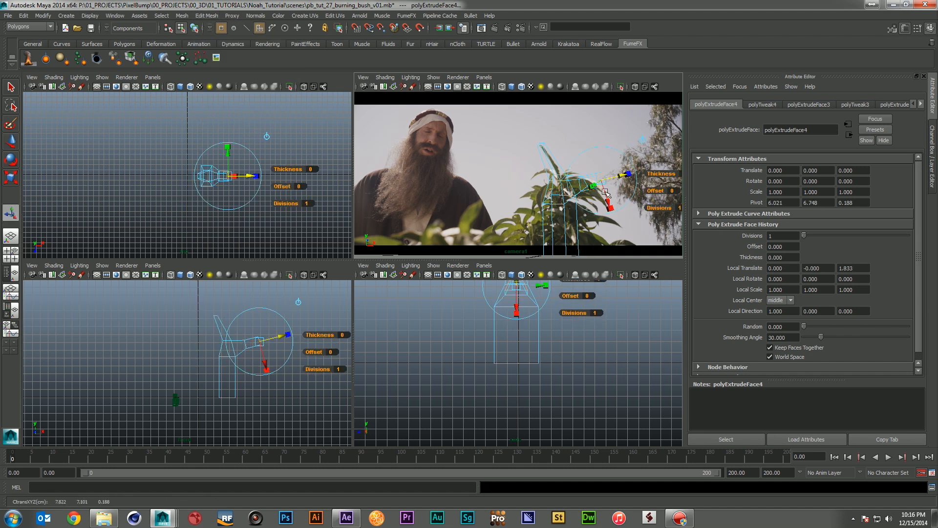
pyautogui.press('w')
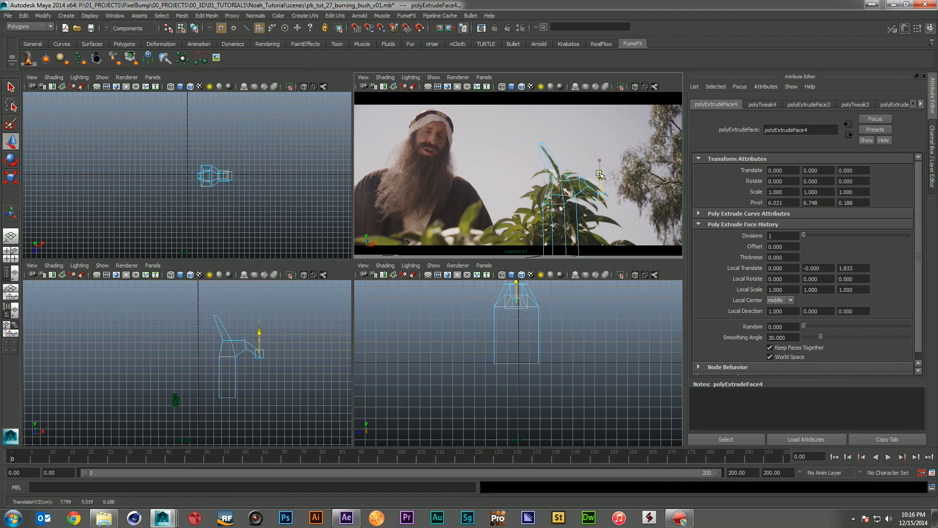
pyautogui.press('r')
pyautogui.click(604, 196)
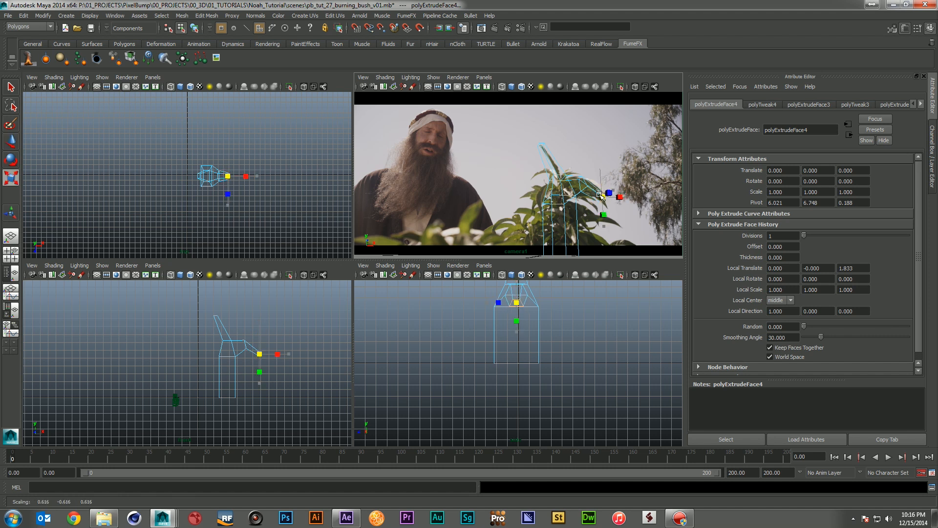
# Extrude the cube's left side face outward by about 5.12, scale its height to about 0.43 and lower it towards the base
pyautogui.click(547, 226)
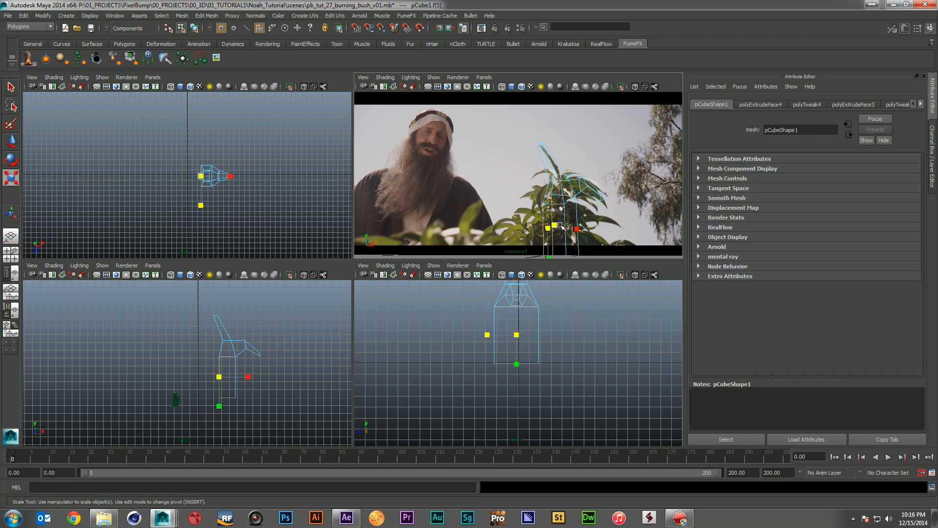
pyautogui.click(215, 16)
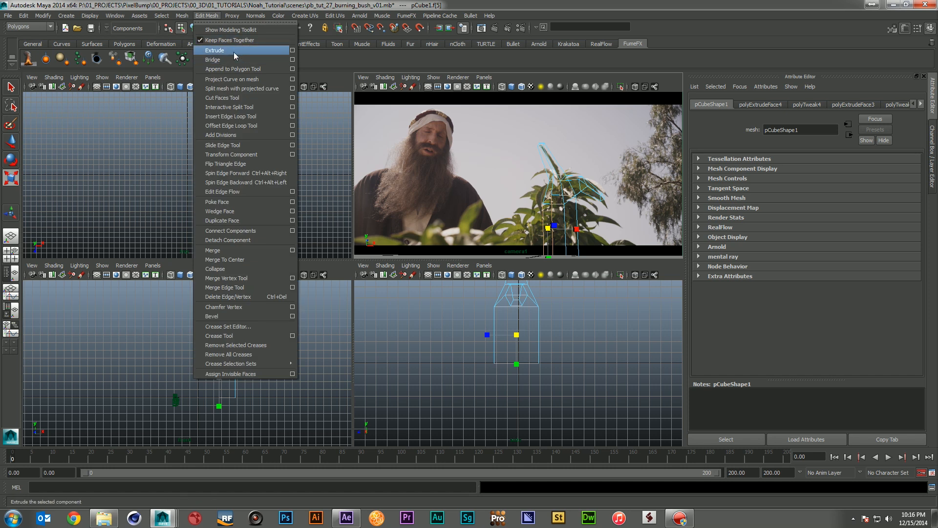
pyautogui.click(234, 52)
pyautogui.moveTo(523, 228); pyautogui.dragTo(488, 214)
pyautogui.press('e')
pyautogui.press('w')
pyautogui.moveTo(485, 224); pyautogui.dragTo(485, 226)
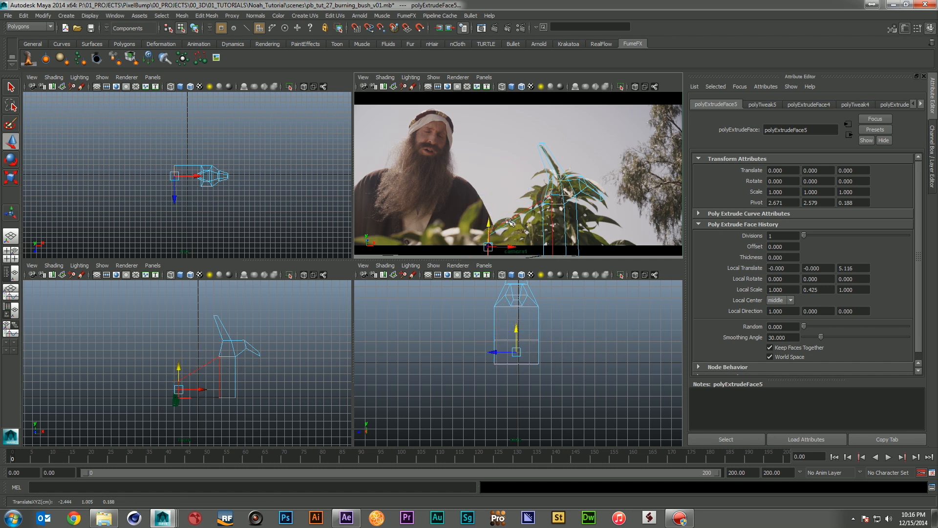
# Extrude the lowered left end face by another 9.87 or so along the foreground leaves and taper its cross-section to about 0.48
pyautogui.click(207, 16)
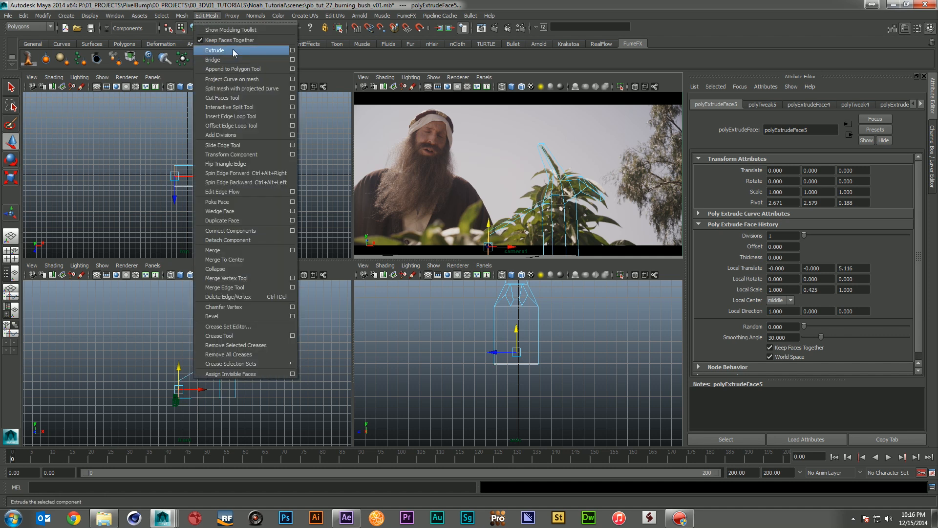
pyautogui.click(232, 49)
pyautogui.moveTo(423, 248); pyautogui.dragTo(344, 242)
pyautogui.click(369, 239)
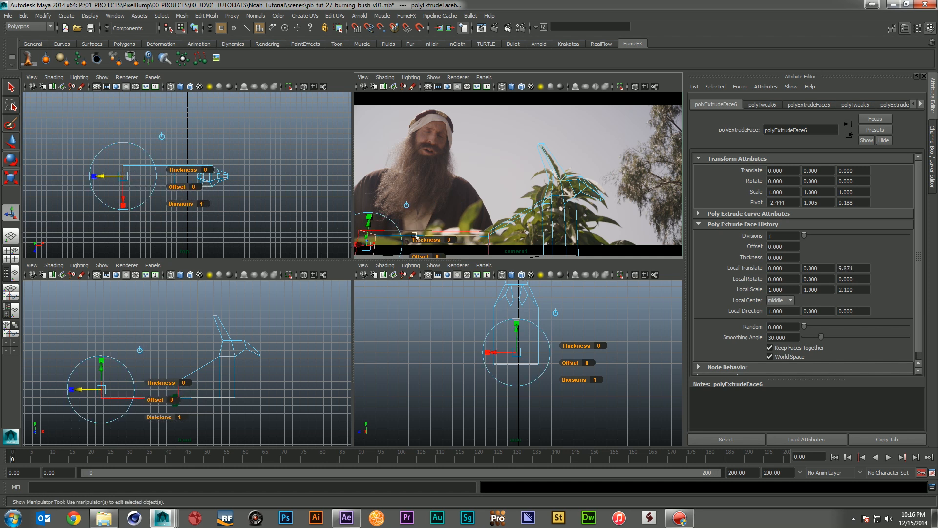
pyautogui.click(369, 217)
pyautogui.moveTo(366, 246); pyautogui.dragTo(364, 254)
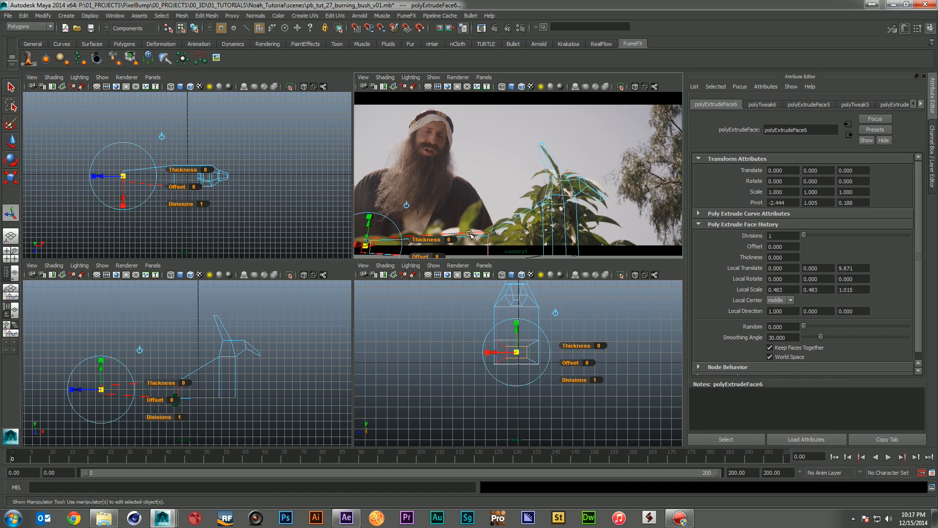
pyautogui.click(197, 122)
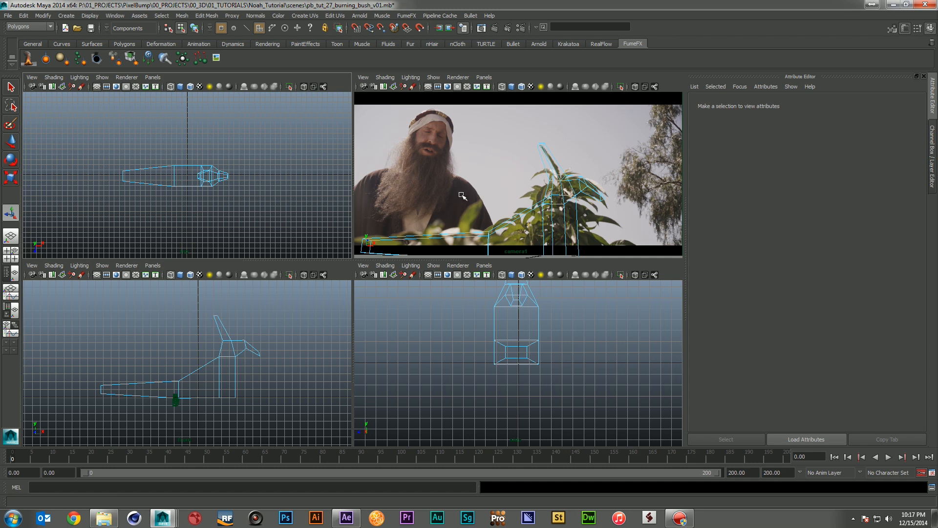
pyautogui.press('q')
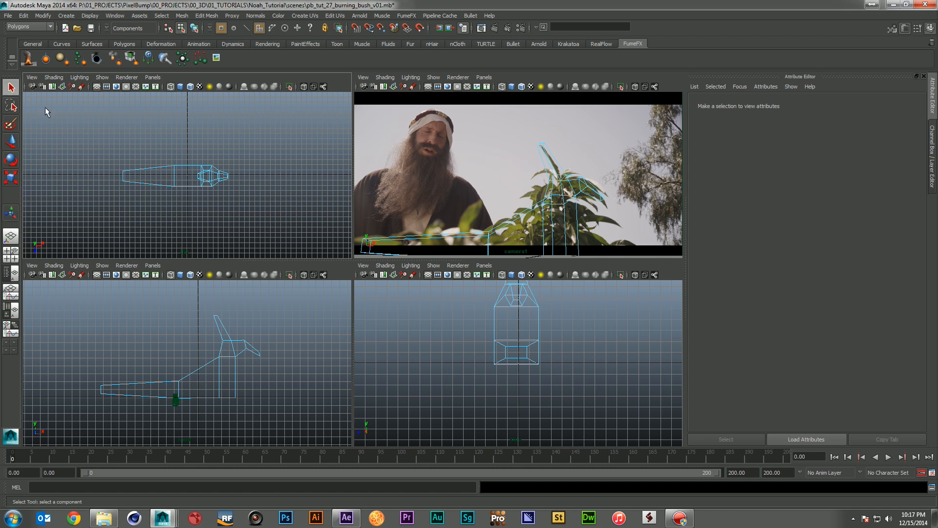
# Create a FumeFX container and set its width, length and height to 50 each
pyautogui.click(29, 58)
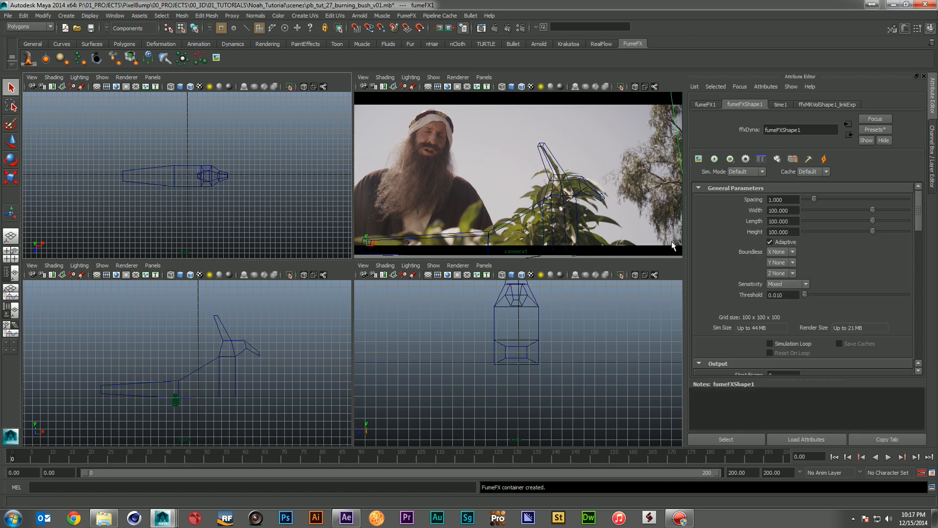
pyautogui.keyDown('alt'); pyautogui.moveTo(669, 308); pyautogui.dragTo(351, 311, button='right'); pyautogui.keyUp('alt')
pyautogui.keyDown('alt'); pyautogui.moveTo(593, 331); pyautogui.dragTo(494, 327, button='right'); pyautogui.keyUp('alt')
pyautogui.keyDown('alt'); pyautogui.moveTo(493, 346); pyautogui.dragTo(492, 394, button='middle'); pyautogui.keyUp('alt')
pyautogui.keyDown('alt'); pyautogui.moveTo(491, 345); pyautogui.dragTo(401, 342, button='right'); pyautogui.keyUp('alt')
pyautogui.keyDown('alt'); pyautogui.moveTo(492, 347); pyautogui.dragTo(495, 371, button='middle'); pyautogui.keyUp('alt')
pyautogui.moveTo(797, 212); pyautogui.dragTo(737, 213)
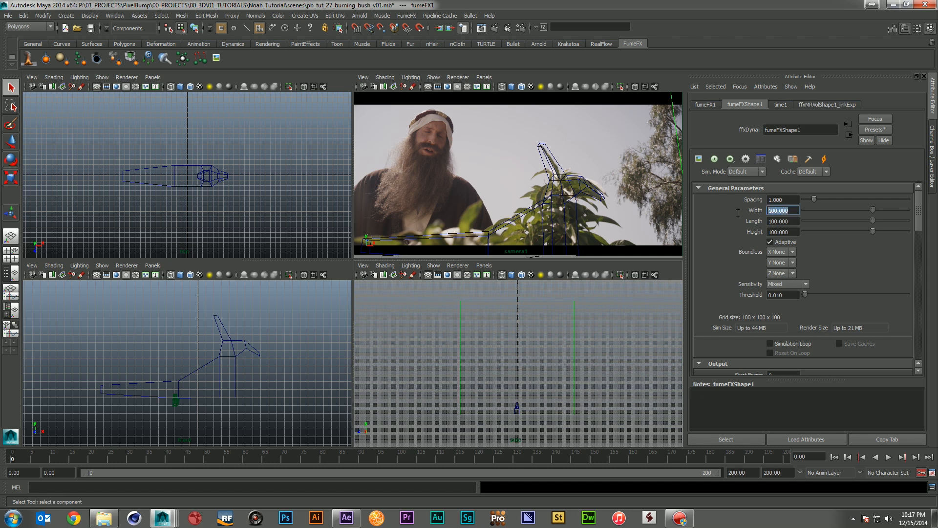
pyautogui.write('50')
pyautogui.press('Tab')
pyautogui.write('50')
pyautogui.press('Tab')
pyautogui.write('50')
pyautogui.click(788, 222)
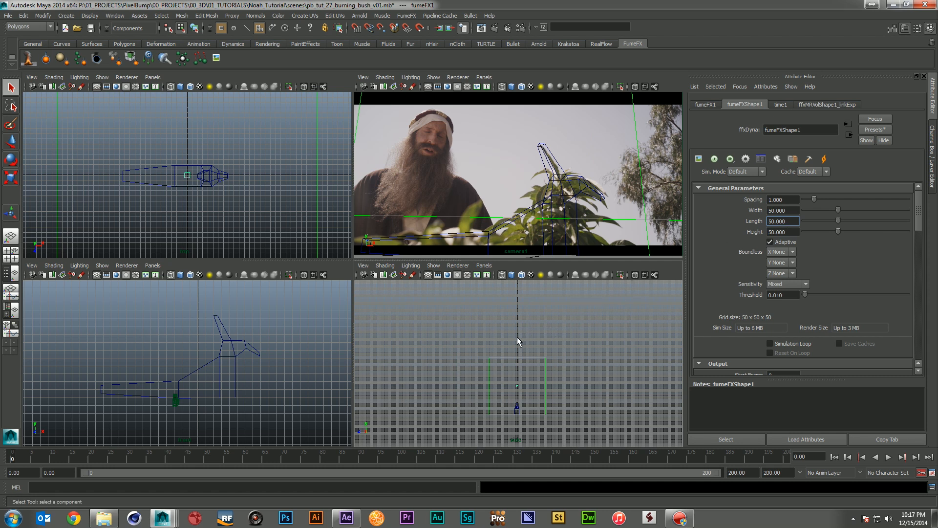
pyautogui.keyDown('alt'); pyautogui.moveTo(272, 189); pyautogui.dragTo(137, 183, button='right'); pyautogui.keyUp('alt')
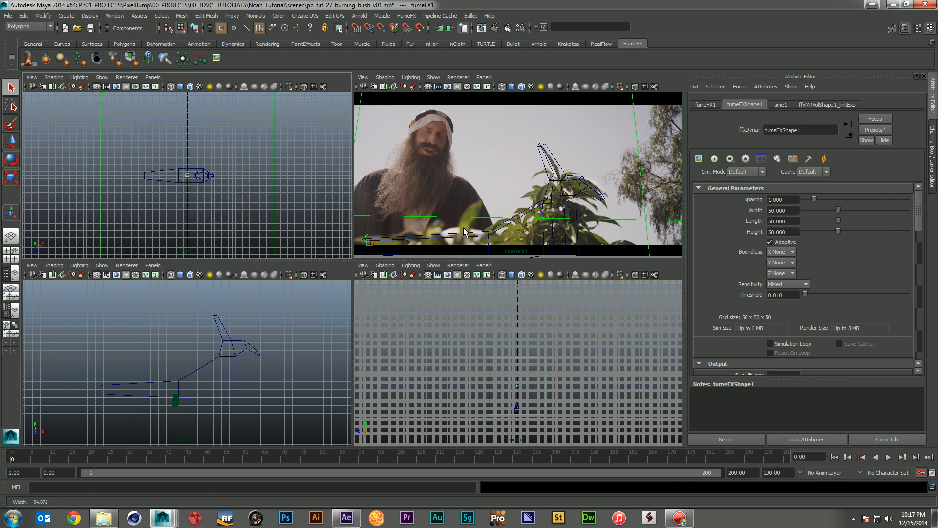
# Refine the FumeFX container's grid spacing to 0.333
pyautogui.moveTo(793, 199); pyautogui.dragTo(671, 194)
pyautogui.write('0.5')
pyautogui.press('Return')
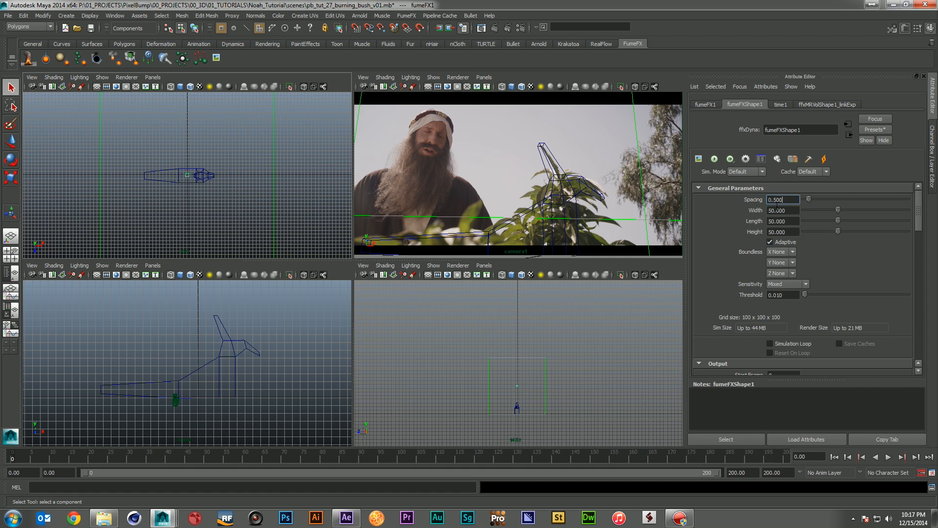
pyautogui.moveTo(781, 198); pyautogui.dragTo(774, 199)
pyautogui.write('333')
pyautogui.press('Return')
# Turn on Display Always in the FumeFX container's viewport settings
pyautogui.scroll(-1, 747, 242)
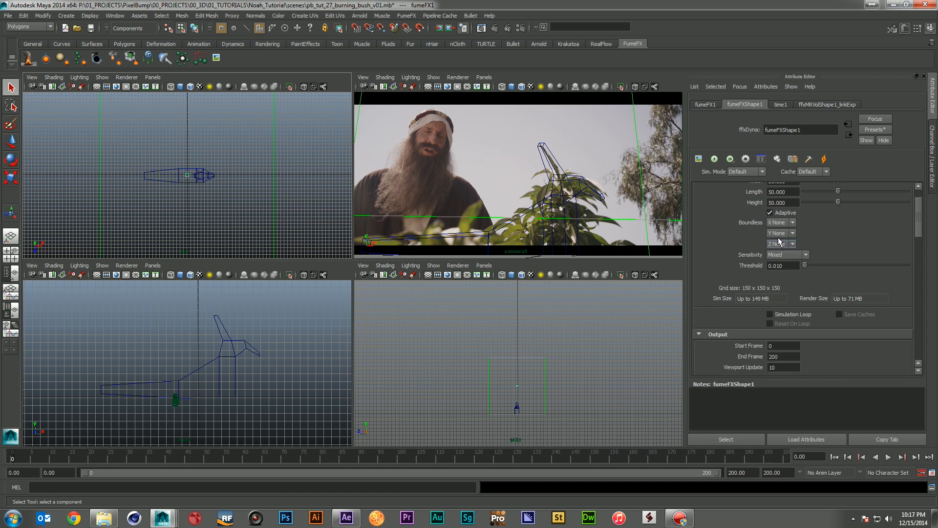
pyautogui.scroll(-3, 735, 267)
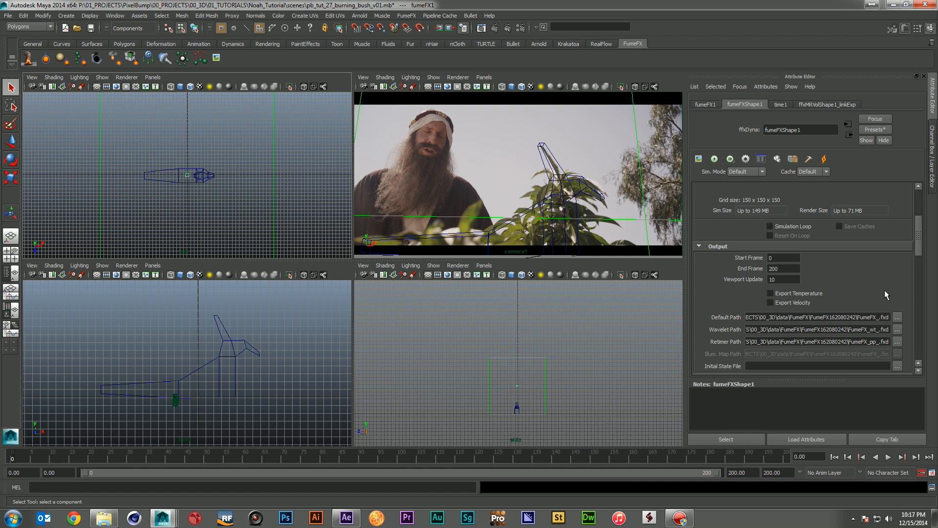
pyautogui.scroll(-4, 884, 289)
pyautogui.scroll(-2, 802, 301)
pyautogui.scroll(-1, 803, 301)
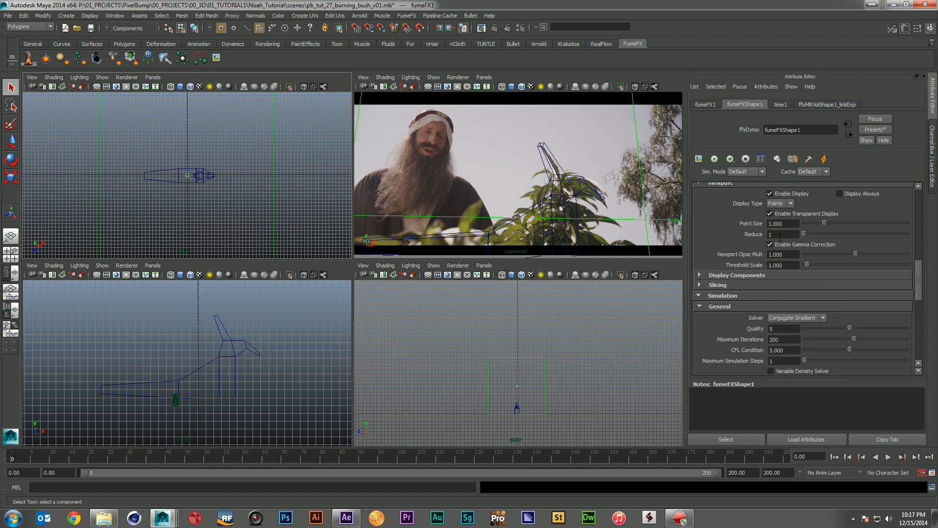
pyautogui.click(858, 195)
# Set the Maximum Iterations of the simulation solver to 80
pyautogui.scroll(-4, 765, 306)
pyautogui.click(781, 222)
pyautogui.write('80')
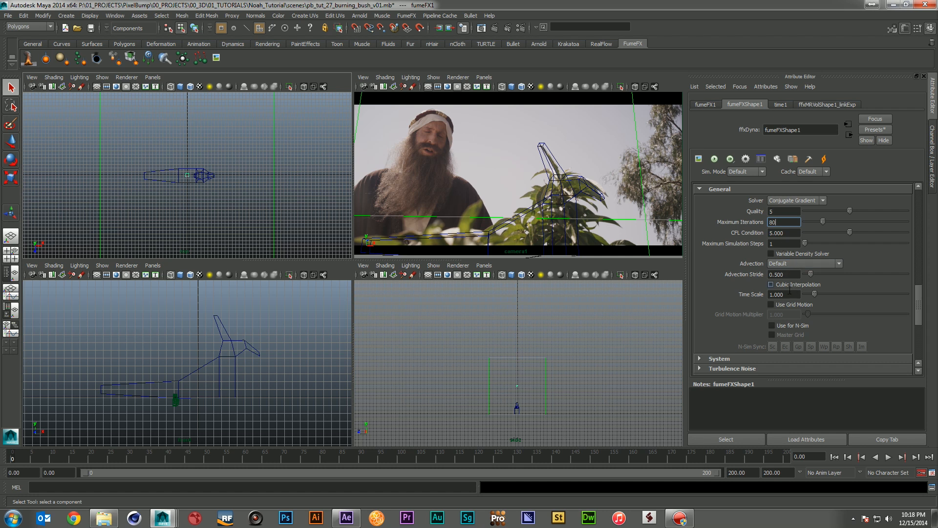
pyautogui.moveTo(793, 295); pyautogui.dragTo(777, 295)
# Set the simulation's X Turbulence to 0.5 in the System settings, keeping the turbulence axes locked
pyautogui.scroll(-4, 737, 286)
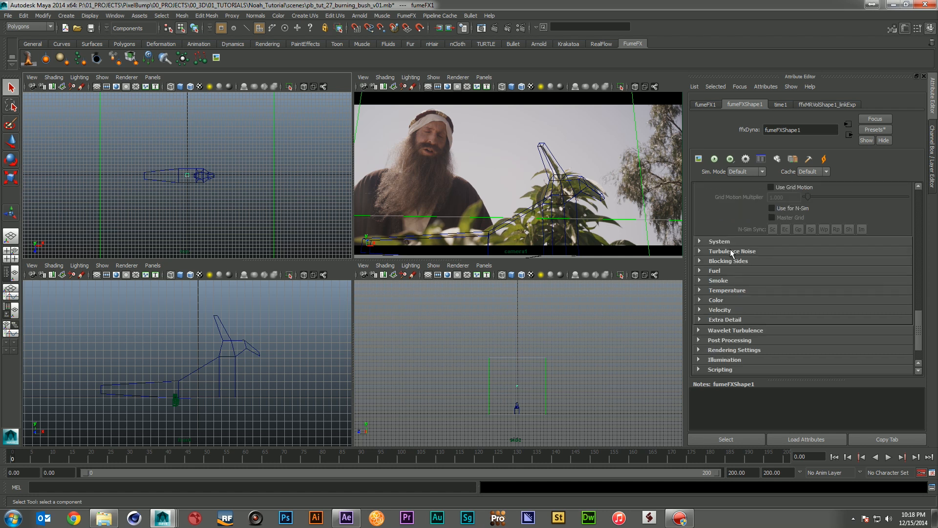
pyautogui.click(735, 238)
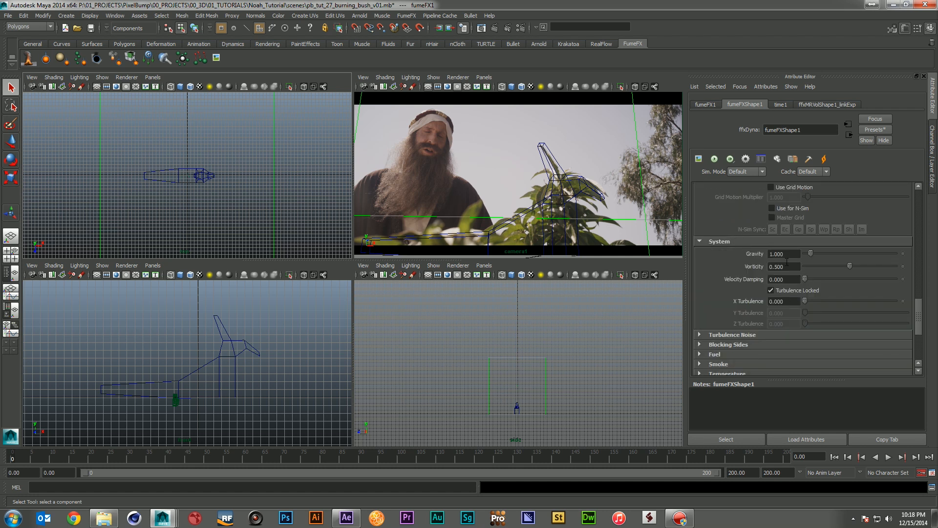
pyautogui.moveTo(784, 301); pyautogui.dragTo(777, 301)
pyautogui.write('5')
# Configure the Turbulence Noise with a scale of 5, 12 frames and a detail of 5
pyautogui.scroll(-2, 742, 283)
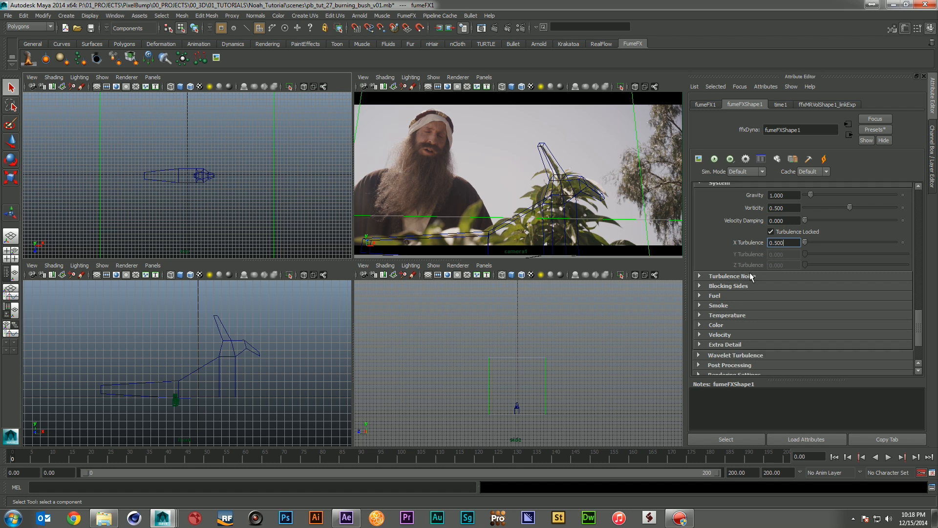
pyautogui.click(759, 276)
pyautogui.moveTo(794, 288); pyautogui.dragTo(751, 288)
pyautogui.write('5')
pyautogui.press('Tab')
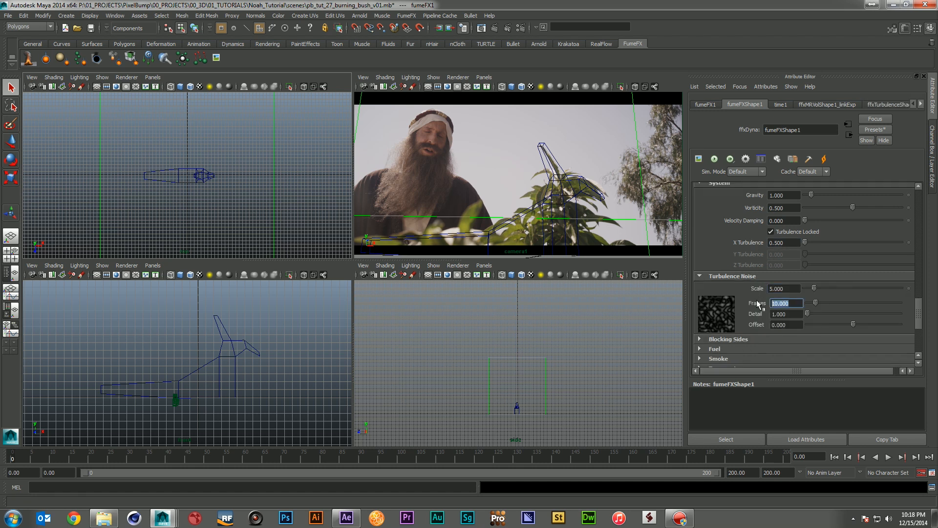
pyautogui.write('12')
pyautogui.press('Tab')
pyautogui.write('5')
pyautogui.press('Return')
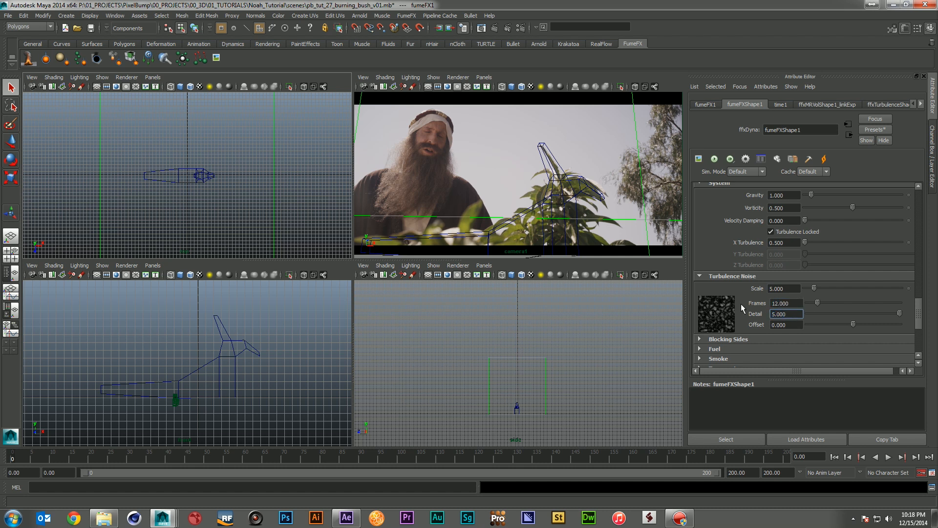
# Set the fuel's Ignition Temperature to 50 and its Burn Rate to 20
pyautogui.scroll(-4, 744, 298)
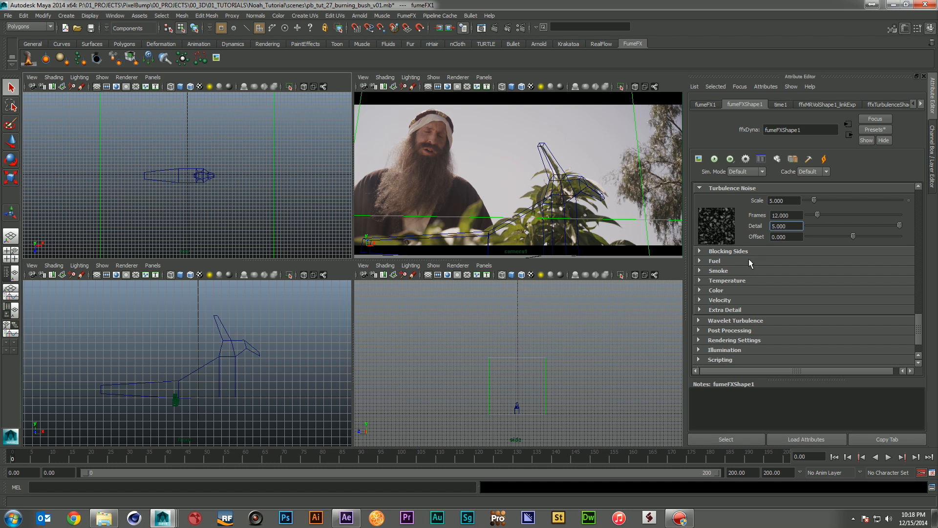
pyautogui.click(749, 260)
pyautogui.scroll(-3, 798, 279)
pyautogui.scroll(-2, 797, 278)
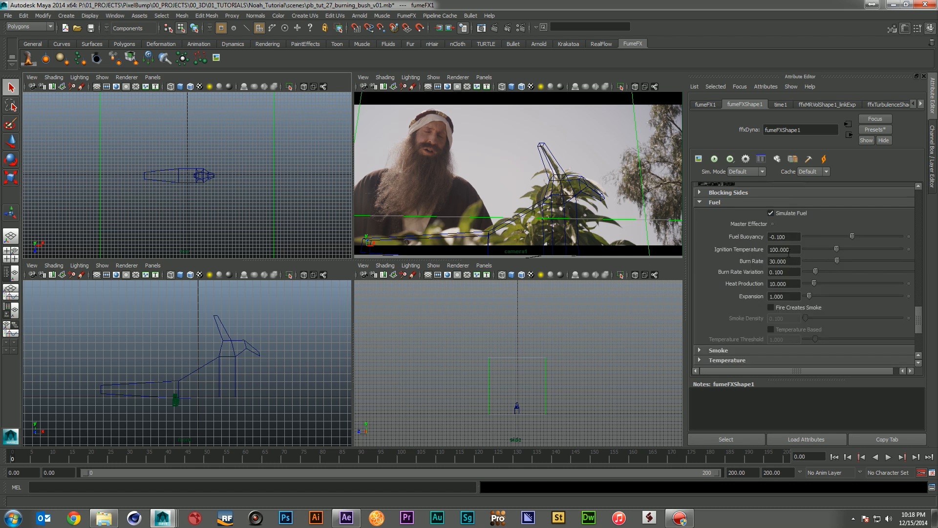
pyautogui.doubleClick(796, 250)
pyautogui.write('50')
pyautogui.press('Return')
pyautogui.doubleClick(795, 261)
pyautogui.write('20')
pyautogui.press('Return')
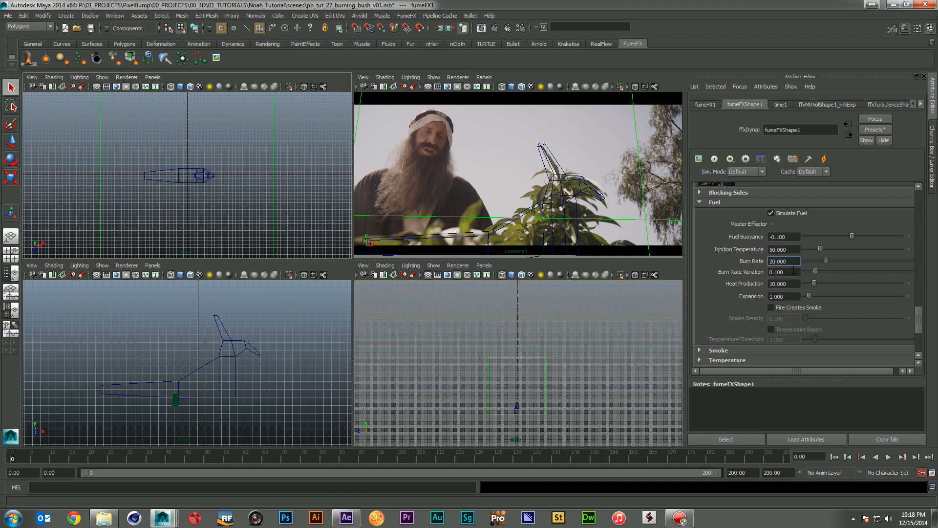
# Review the container's remaining fuel, smoke, temperature and Extra Detail simulation settings
pyautogui.click(793, 270)
pyautogui.scroll(-2, 793, 271)
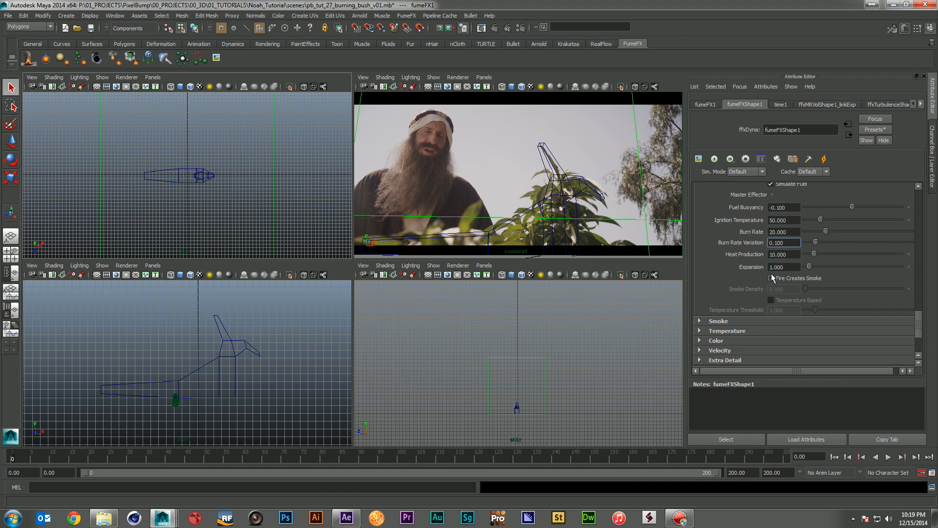
pyautogui.scroll(-4, 767, 286)
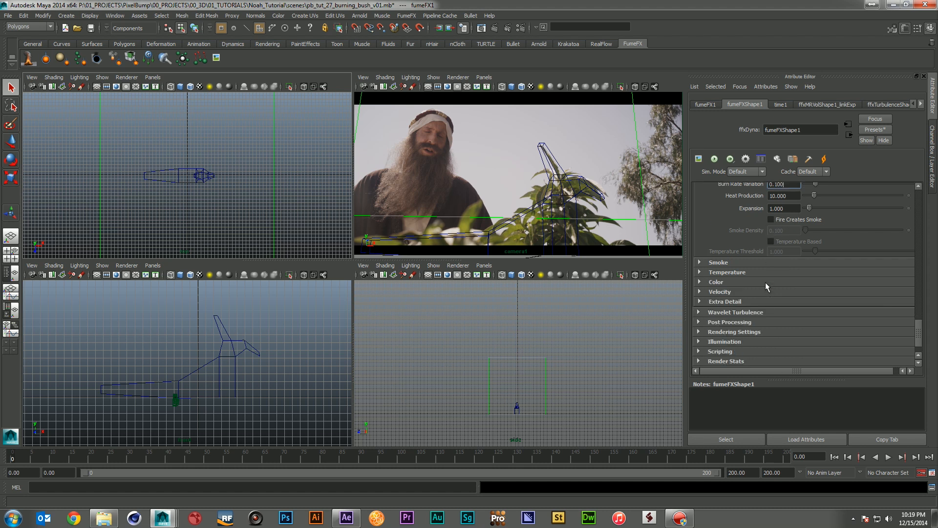
pyautogui.click(743, 263)
pyautogui.click(746, 267)
pyautogui.click(748, 273)
pyautogui.scroll(-2, 791, 282)
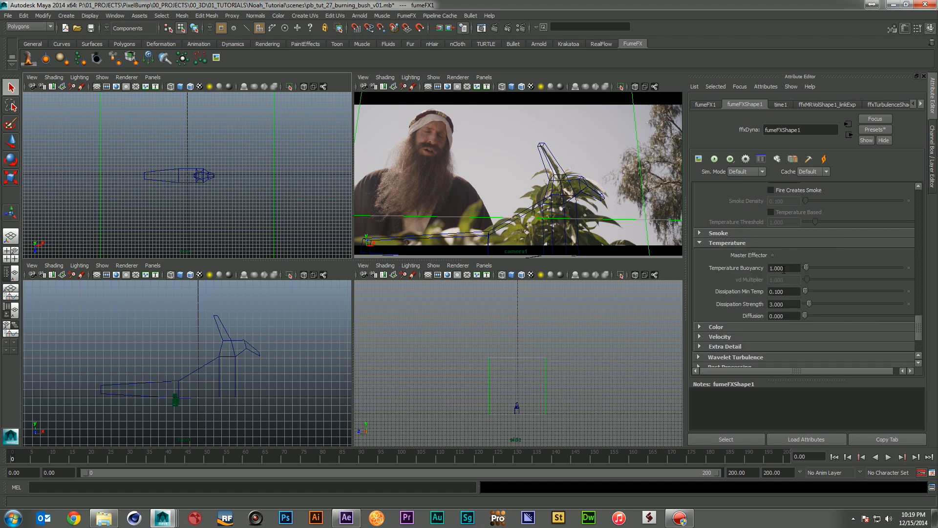
pyautogui.click(786, 268)
pyautogui.click(792, 291)
pyautogui.scroll(-5, 754, 263)
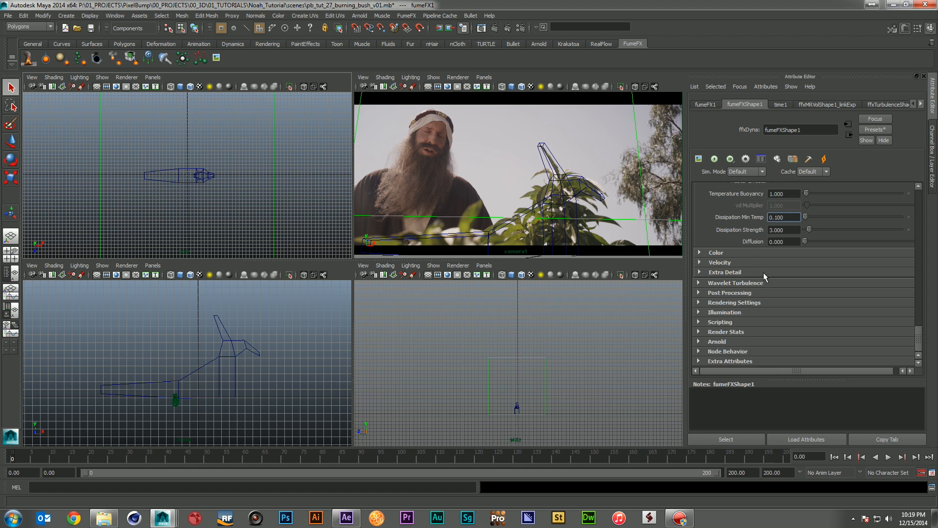
pyautogui.click(763, 272)
pyautogui.click(778, 284)
pyautogui.click(794, 302)
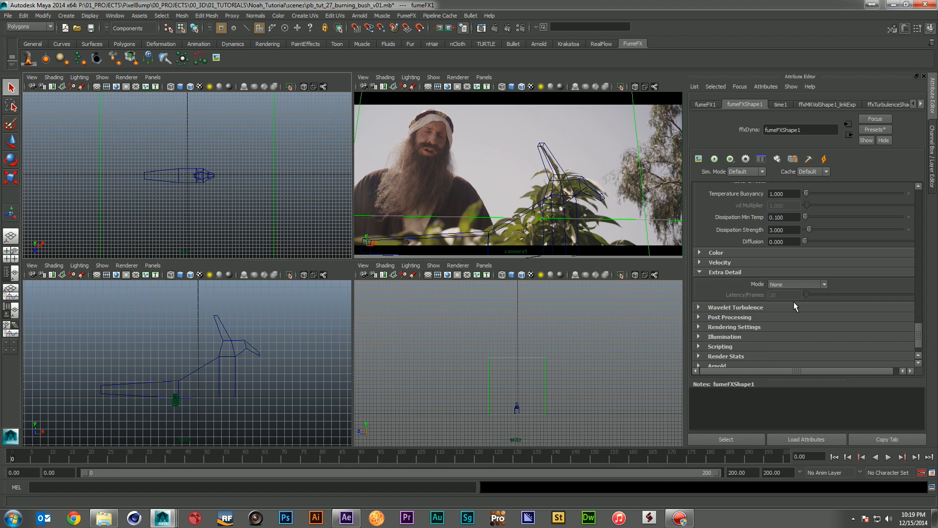
pyautogui.click(722, 273)
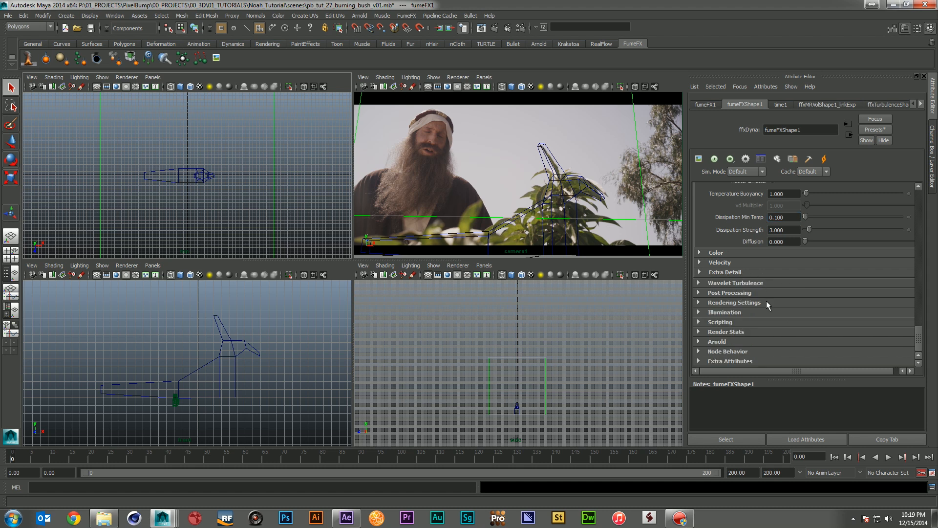
pyautogui.scroll(5, 827, 271)
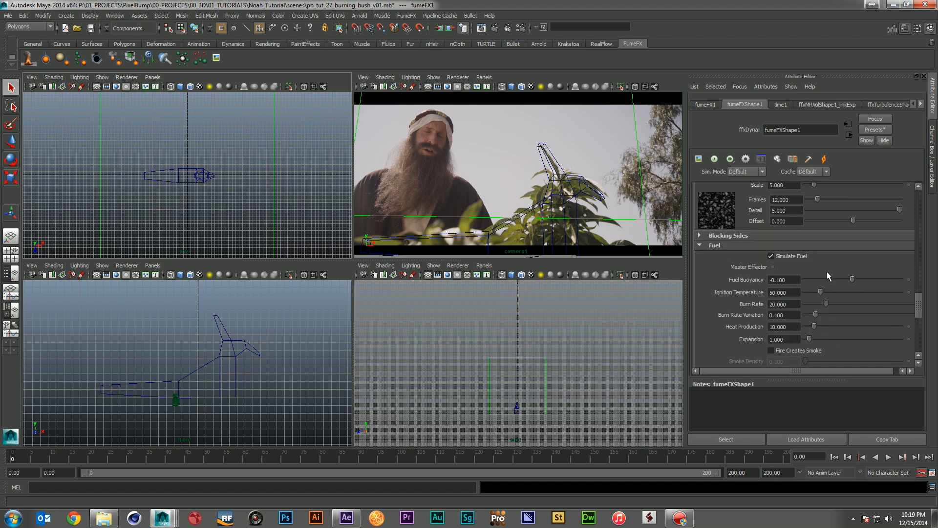
pyautogui.scroll(6, 827, 271)
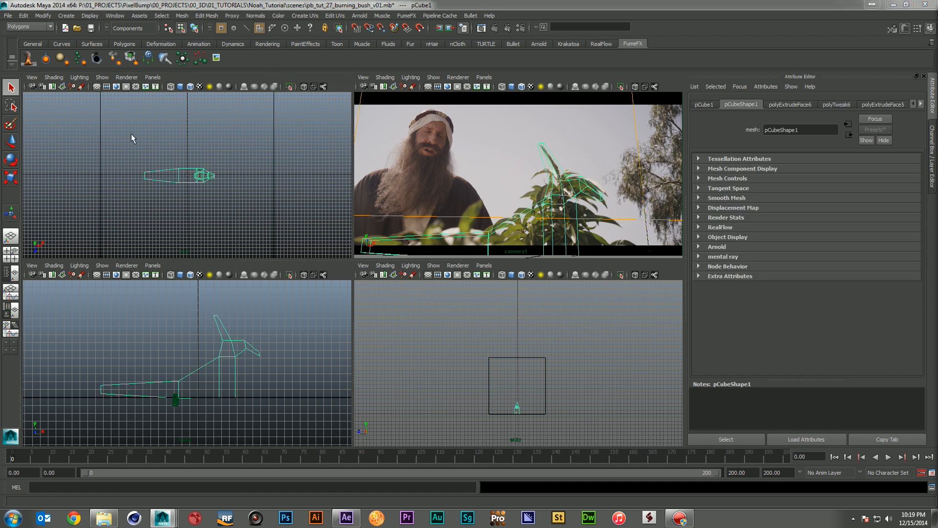
# Create a FumeFX Object Source from the bush proxy mesh and set its icon size to 5
pyautogui.click(58, 64)
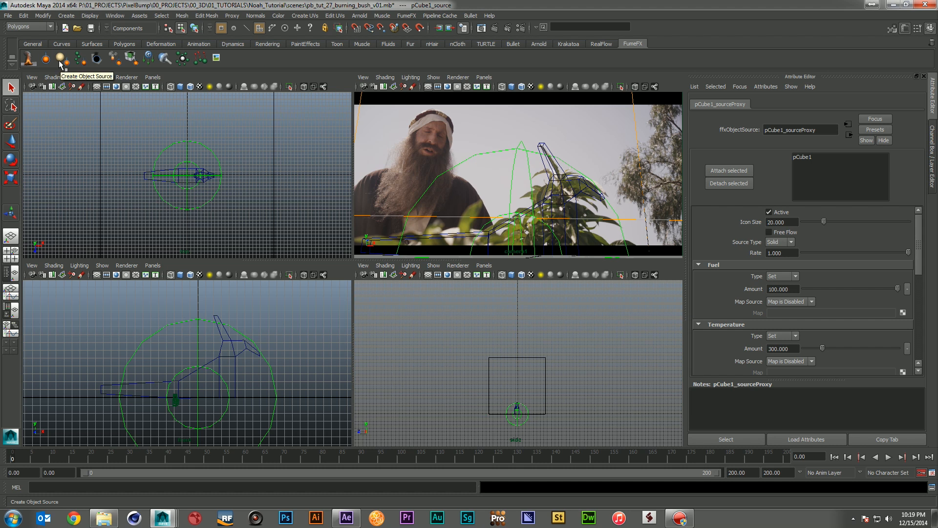
pyautogui.click(781, 221)
pyautogui.write('5')
pyautogui.press('Return')
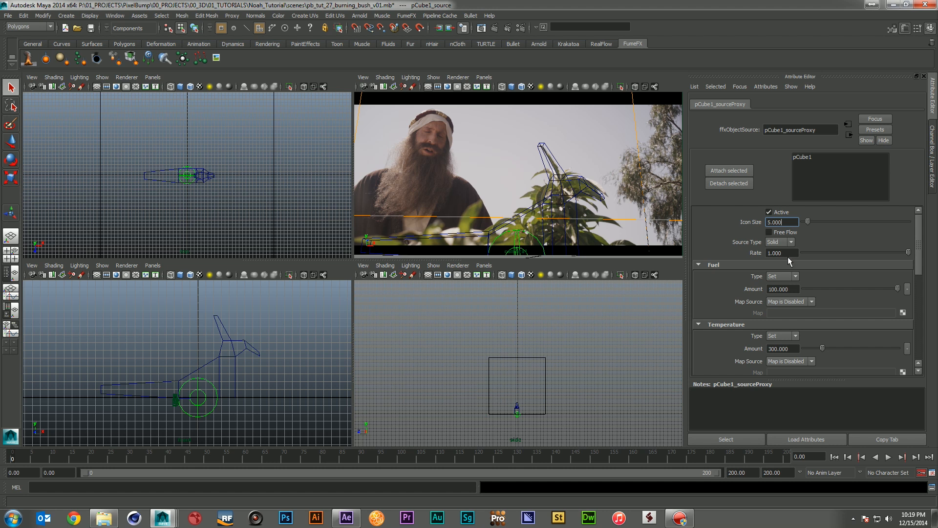
# Set the Smoke type of the bush proxy's object source to Disabled
pyautogui.scroll(-2, 785, 269)
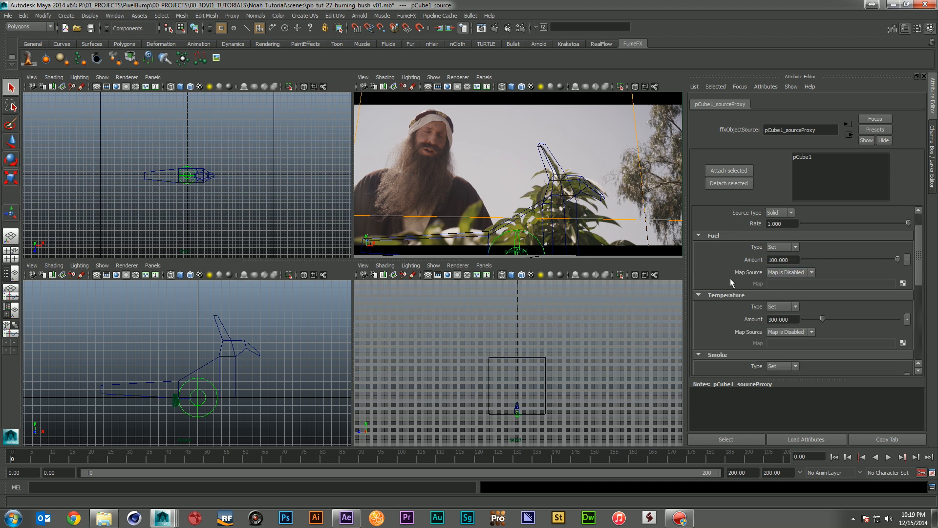
pyautogui.scroll(-2, 753, 290)
pyautogui.scroll(-2, 772, 315)
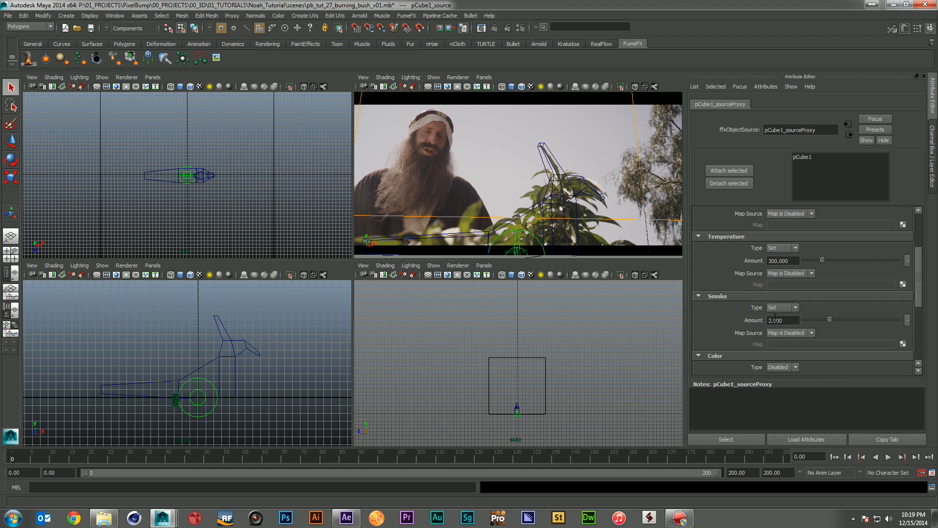
pyautogui.click(780, 316)
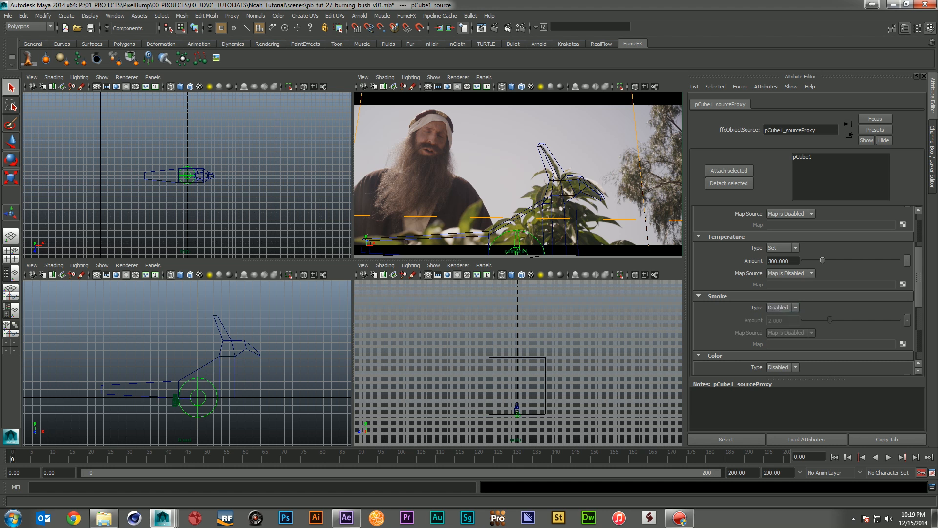
# Link the bush proxy's object source to the FumeFX container in the FumeFX Relationship Manager
pyautogui.click(634, 140)
pyautogui.click(765, 158)
pyautogui.click(499, 218)
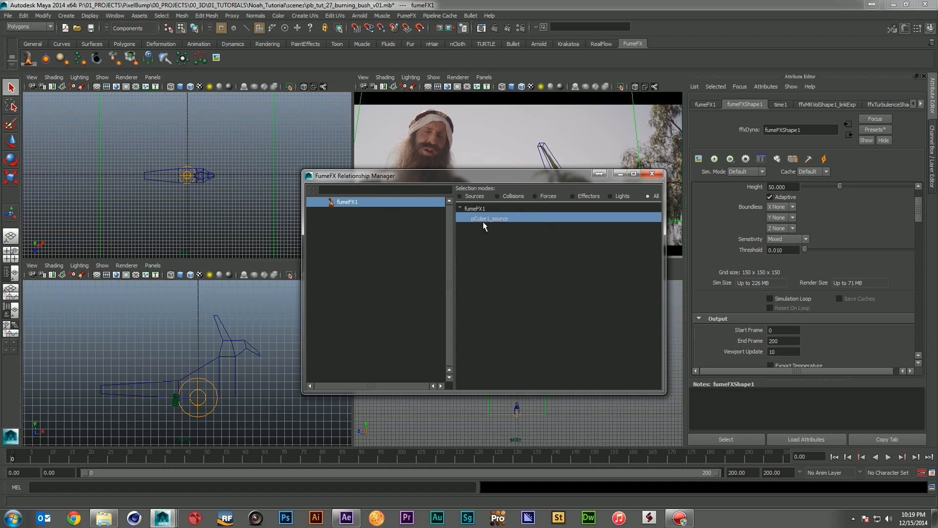
pyautogui.click(652, 174)
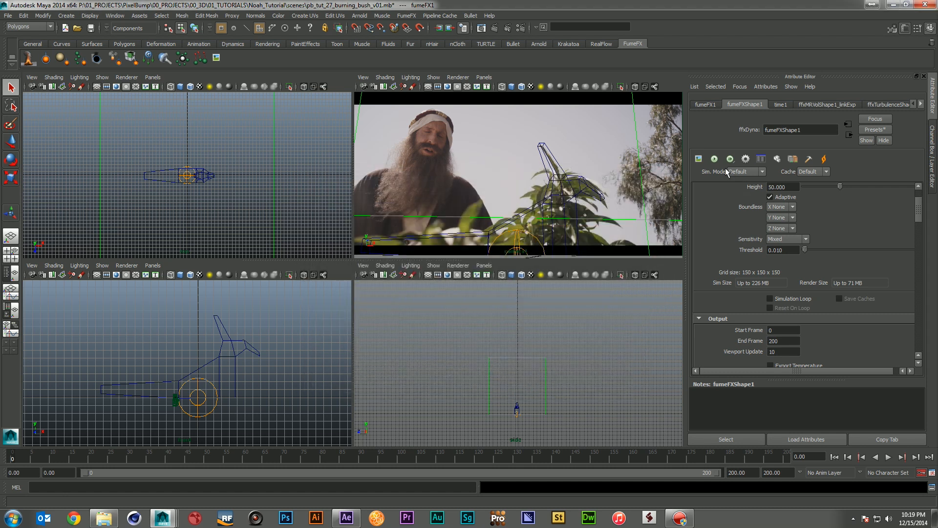
# Run a first test simulation of the FumeFX container and stop it shortly after frame 20
pyautogui.click(674, 96)
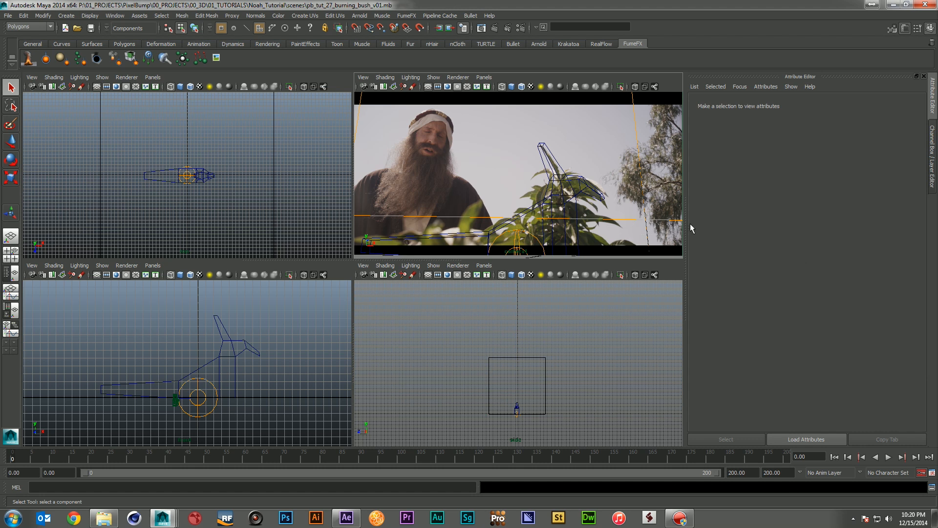
pyautogui.click(637, 143)
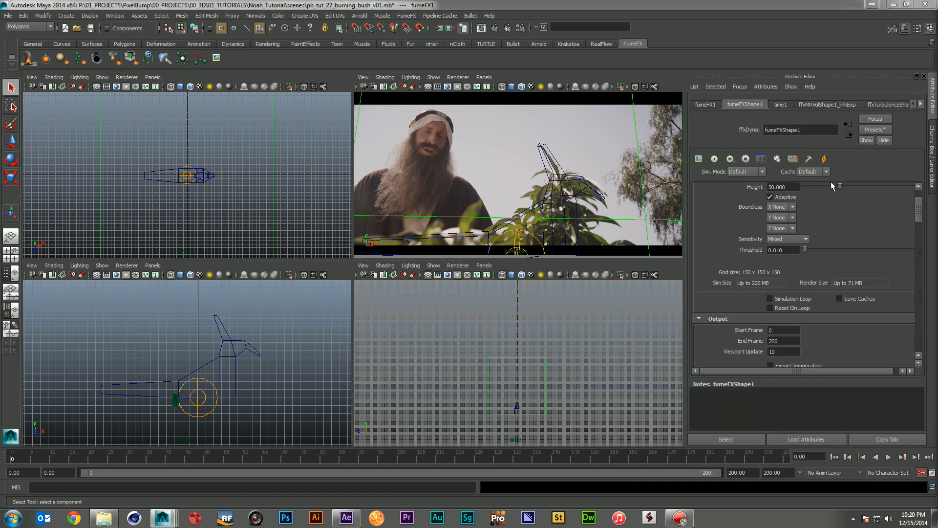
pyautogui.scroll(3, 832, 215)
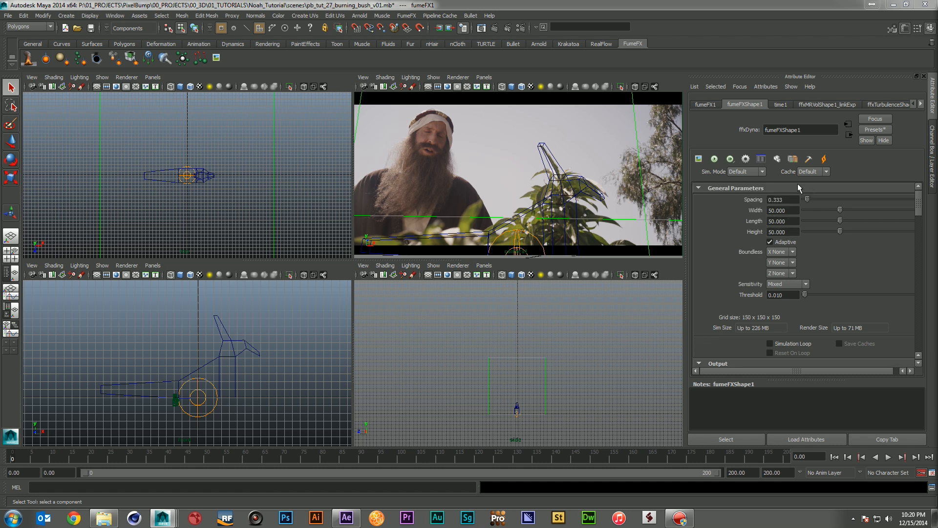
pyautogui.click(715, 159)
pyautogui.moveTo(611, 188); pyautogui.dragTo(750, 178)
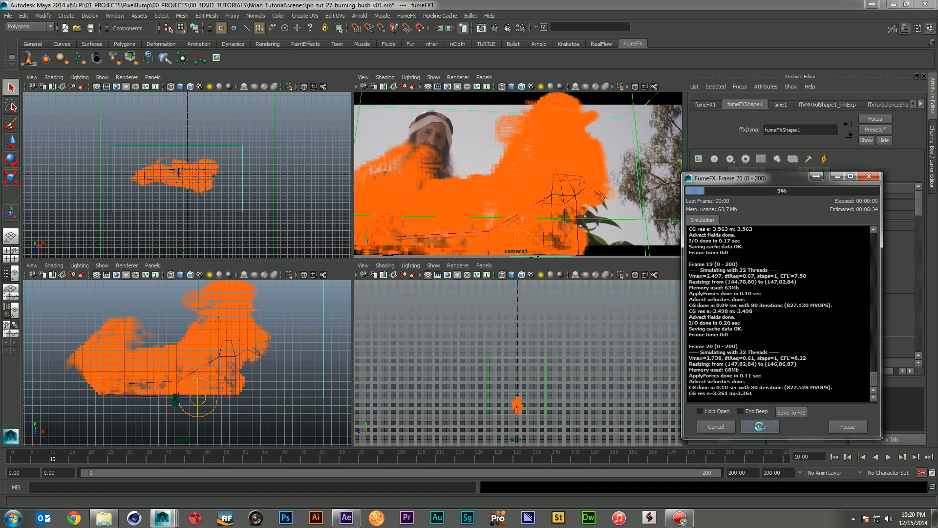
pyautogui.click(759, 426)
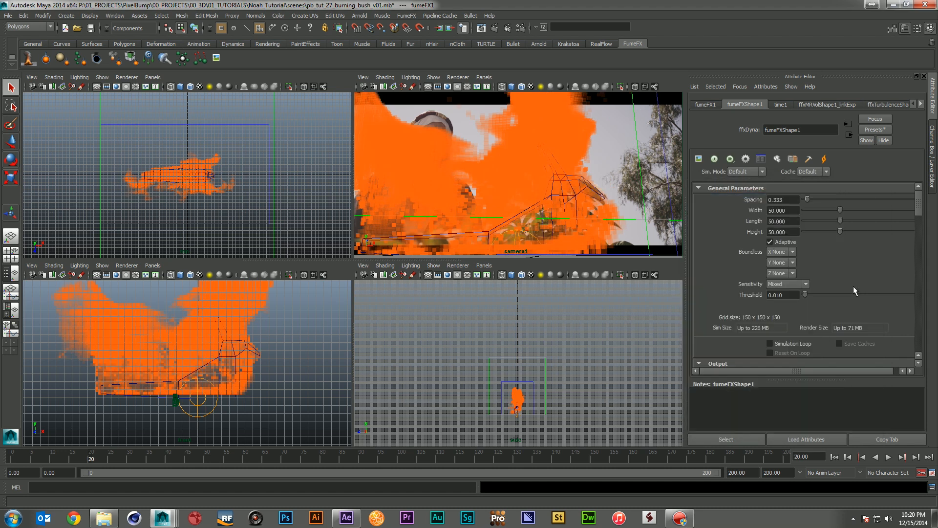
# Set the container's Viewport Update to 1 and its fuel Burn Rate to 40
pyautogui.scroll(-3, 853, 293)
pyautogui.click(785, 308)
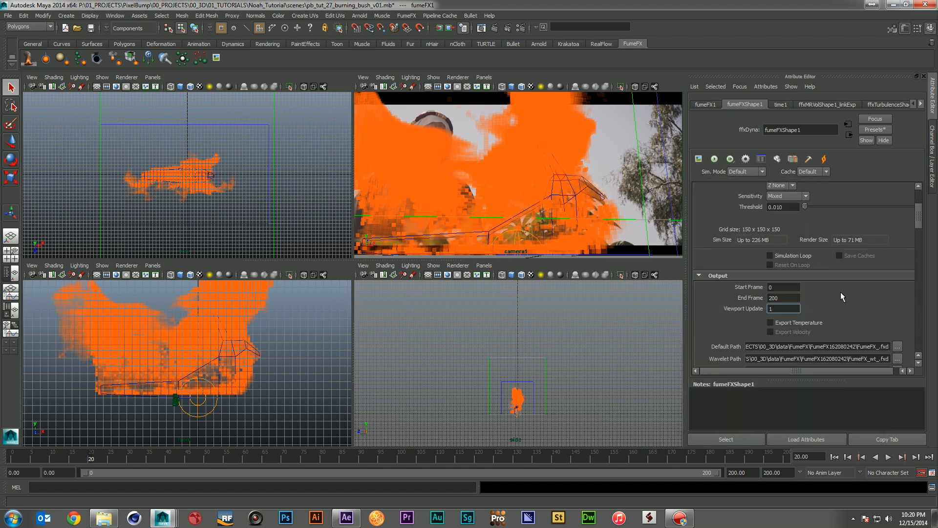
pyautogui.scroll(-8, 850, 297)
pyautogui.scroll(-10, 850, 298)
pyautogui.scroll(-10, 842, 300)
pyautogui.moveTo(793, 290); pyautogui.dragTo(741, 292)
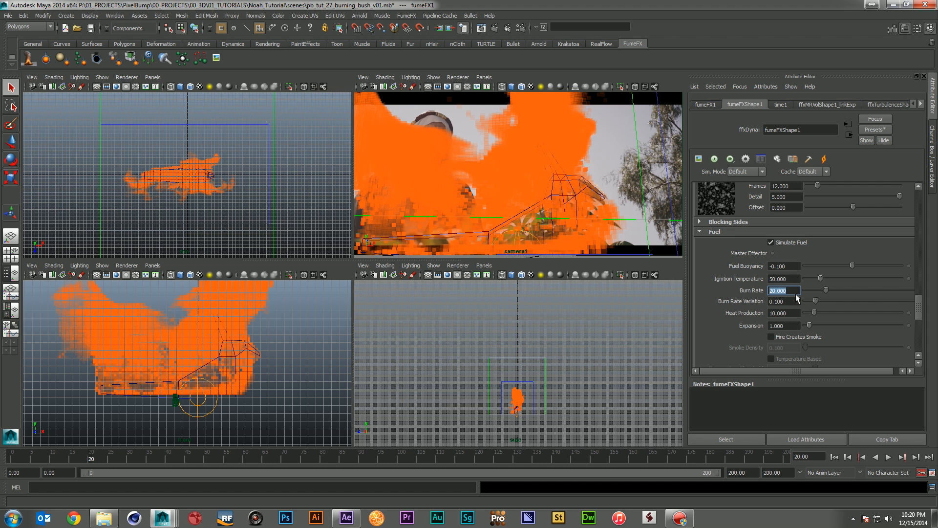
pyautogui.write('40')
pyautogui.press('Return')
# Return to frame 0, rerun the fire simulation and stop it at about frame 18
pyautogui.click(834, 455)
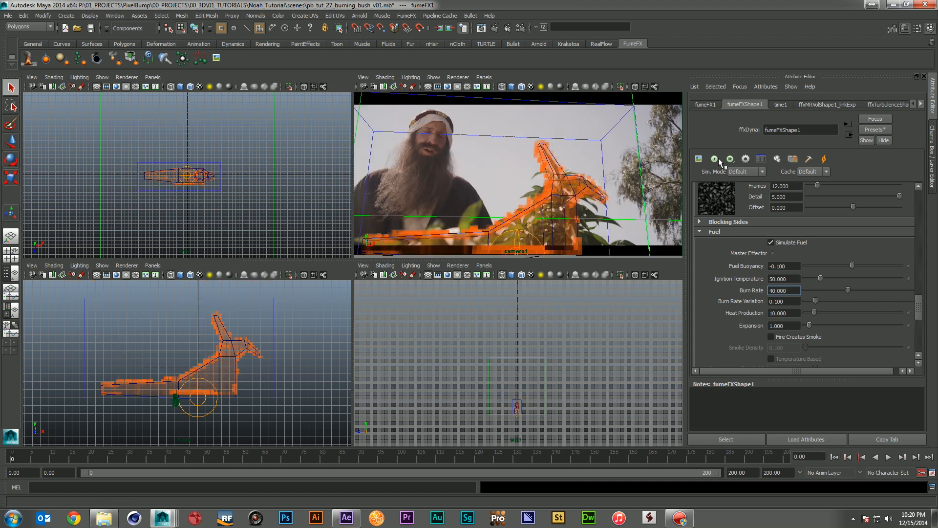
pyautogui.click(715, 159)
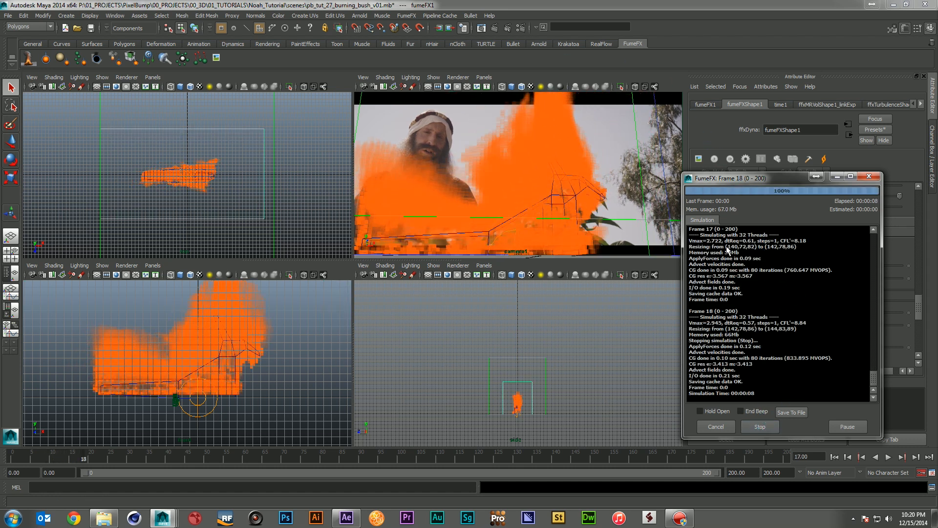
pyautogui.click(760, 427)
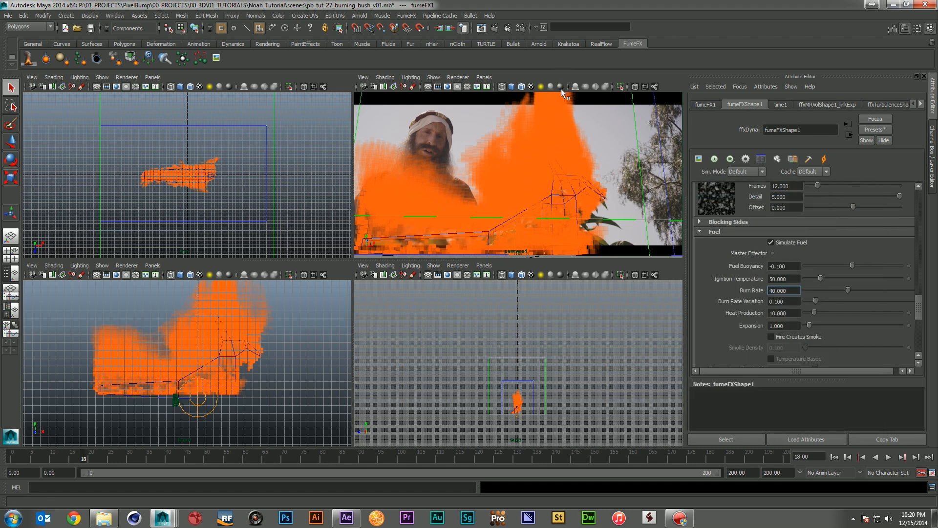
# Set the fuel's Burn Rate to 60 and test the simulation to about frame 20
pyautogui.doubleClick(788, 292)
pyautogui.write('60')
pyautogui.press('Return')
pyautogui.click(714, 159)
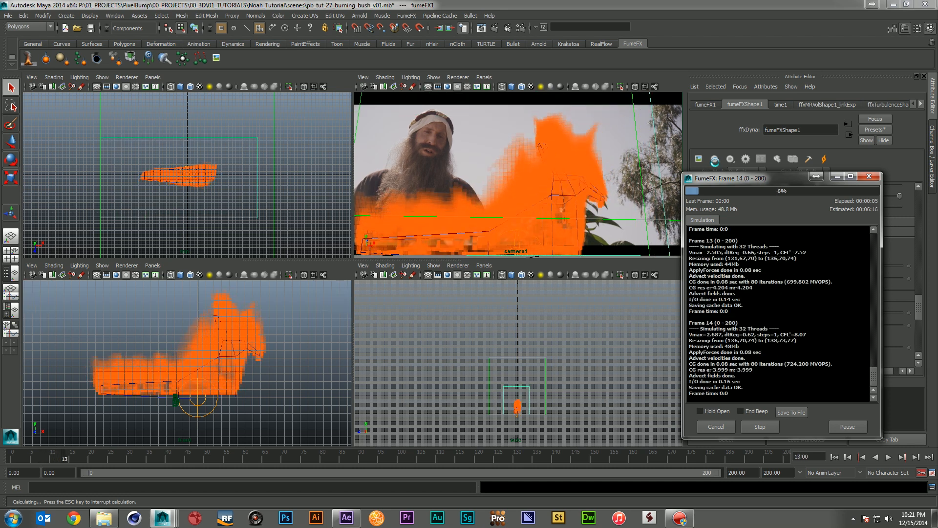
pyautogui.click(759, 427)
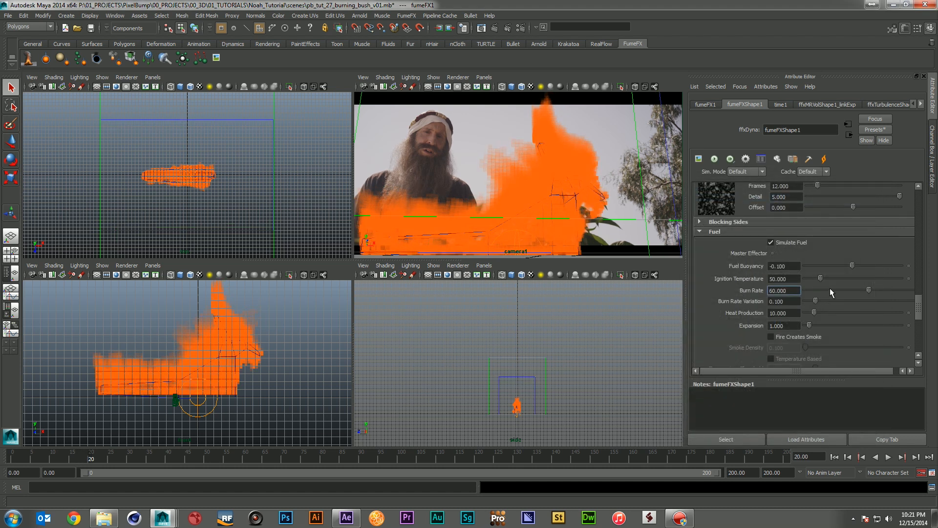
# Turn off Do Smoke in the container's Rendering Settings
pyautogui.scroll(-6, 858, 269)
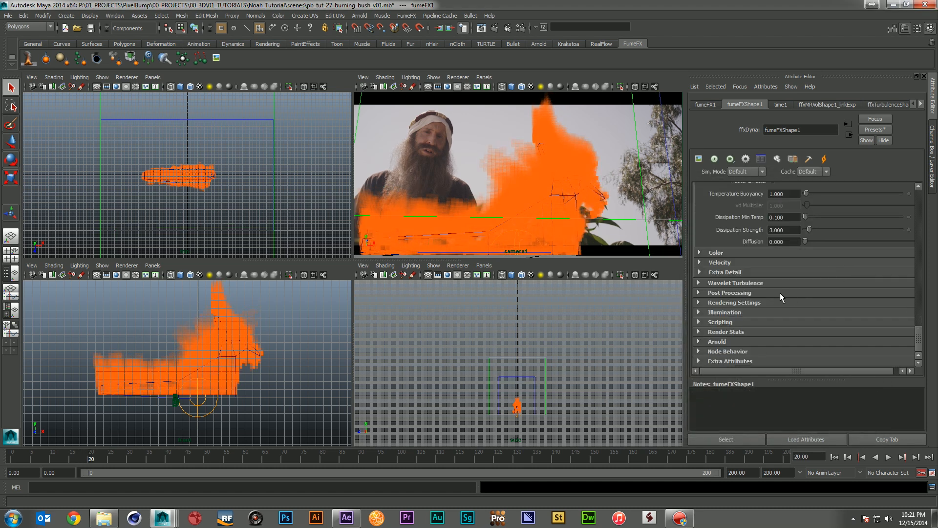
pyautogui.click(734, 303)
pyautogui.scroll(-3, 781, 299)
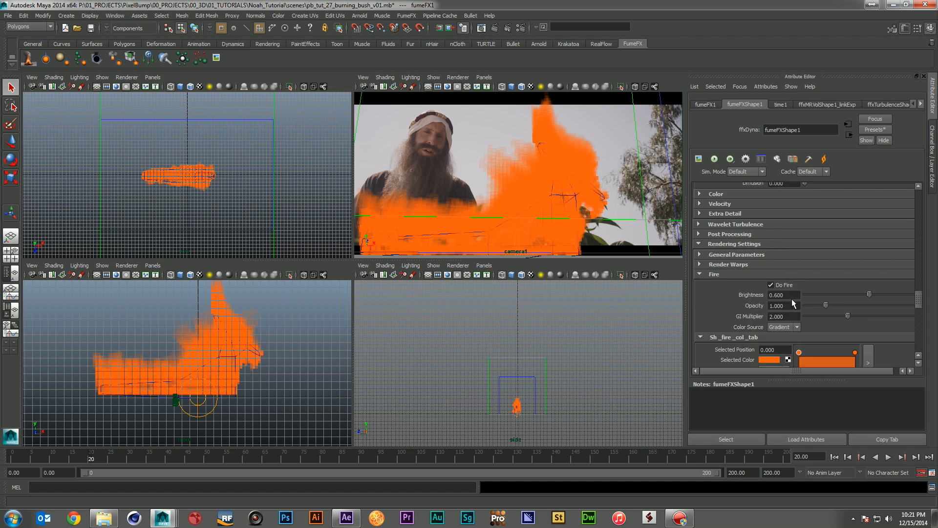
pyautogui.scroll(-3, 793, 269)
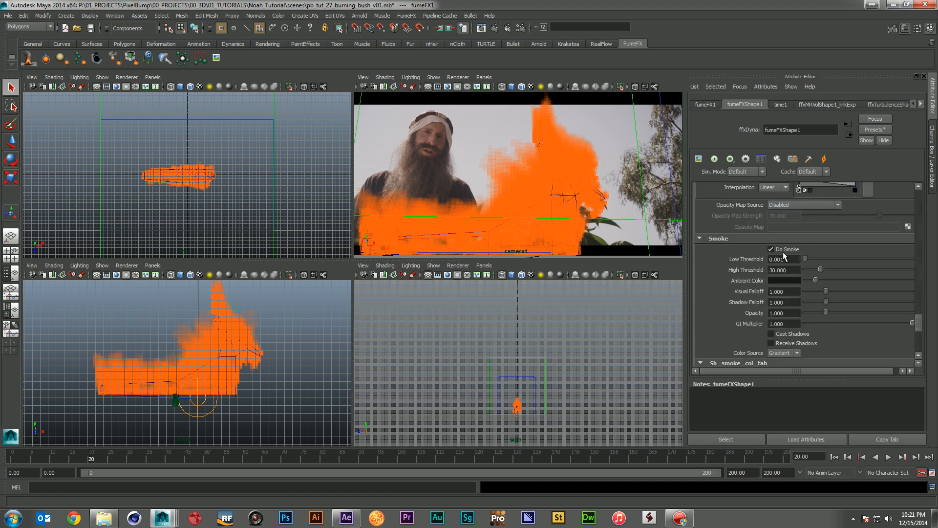
pyautogui.click(783, 248)
pyautogui.click(786, 240)
pyautogui.scroll(5, 840, 279)
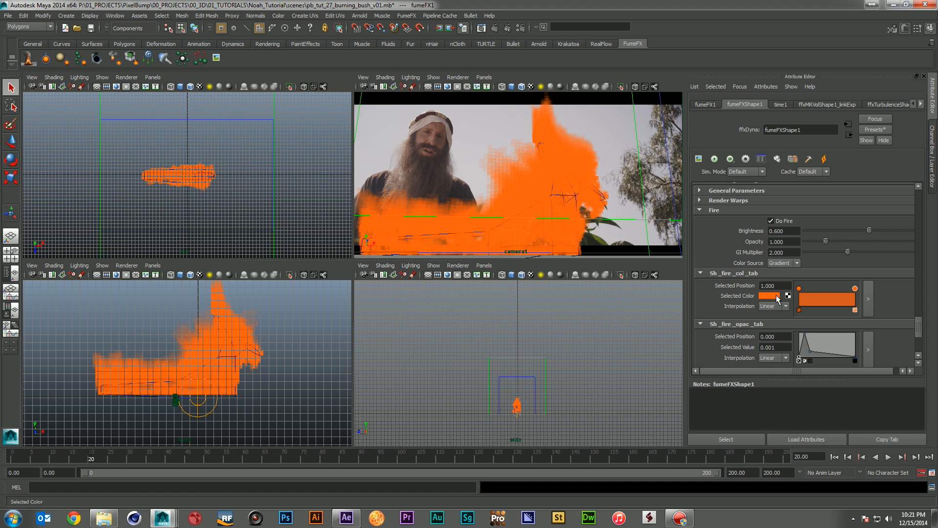
# Change the fire color gradient's end color at position 1.000 to a pale yellow
pyautogui.click(769, 295)
pyautogui.moveTo(711, 329); pyautogui.dragTo(722, 328)
pyautogui.moveTo(829, 286); pyautogui.dragTo(828, 281)
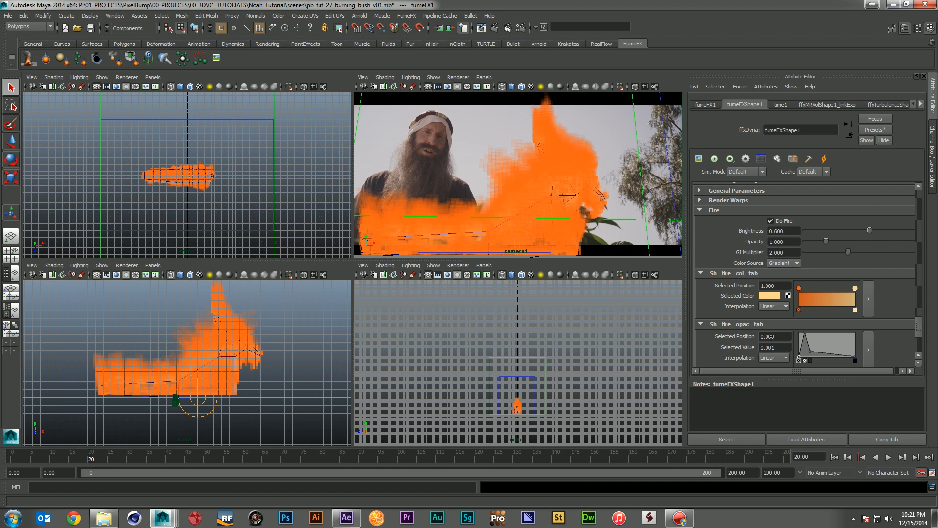
# Set the container's grid Spacing to 0.125 in the General Parameters
pyautogui.scroll(-15, 738, 305)
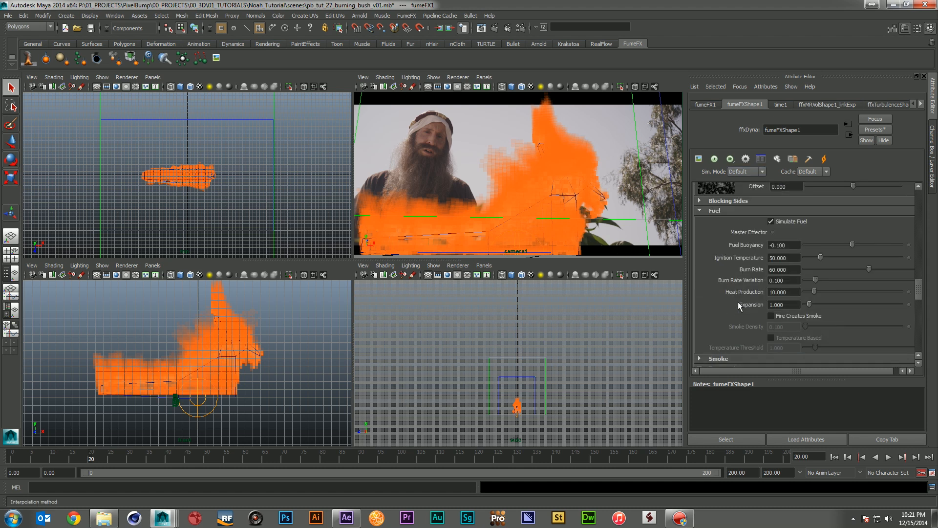
pyautogui.scroll(5, 738, 306)
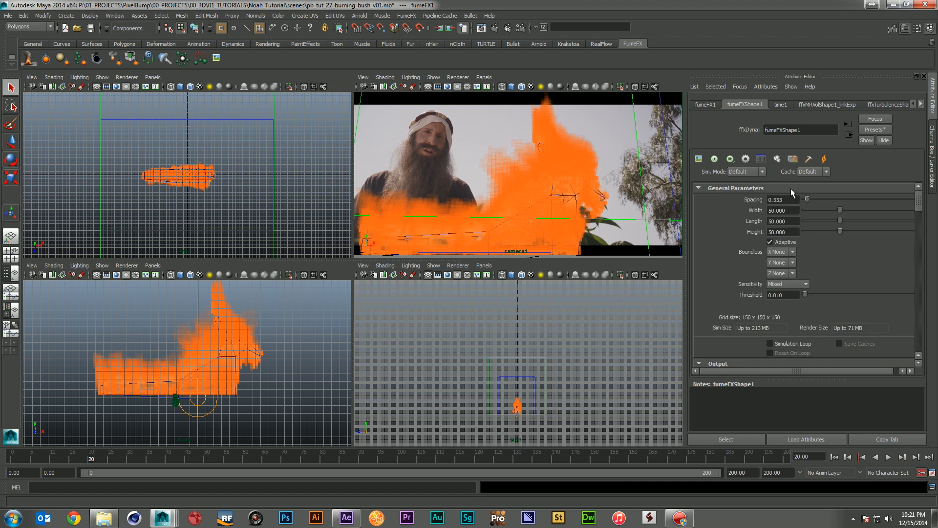
pyautogui.click(785, 209)
pyautogui.moveTo(786, 200); pyautogui.dragTo(774, 200)
pyautogui.write('125')
pyautogui.press('Return')
# Set the viewport display's Reduce value to 5 and simulate the fire to about frame 13
pyautogui.scroll(-3, 825, 280)
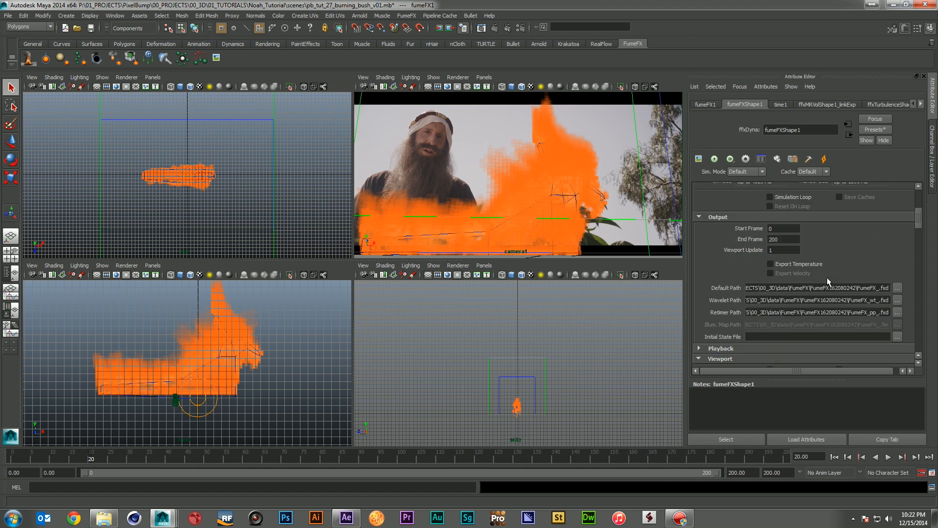
pyautogui.scroll(-4, 790, 251)
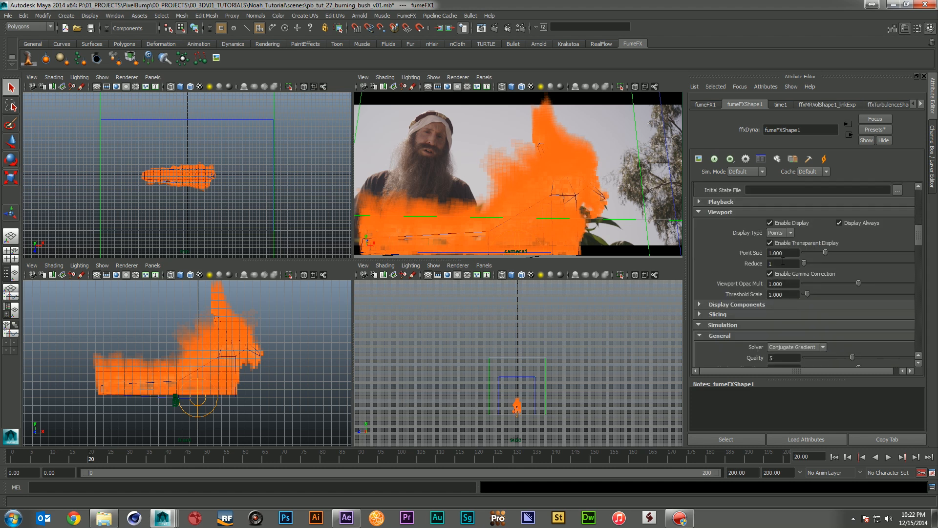
pyautogui.doubleClick(783, 263)
pyautogui.write('5')
pyautogui.press('Return')
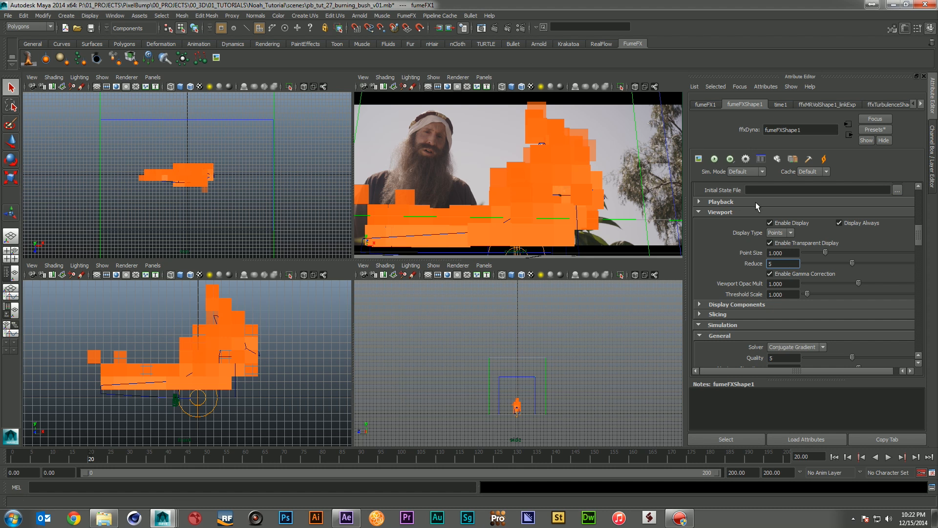
pyautogui.click(715, 160)
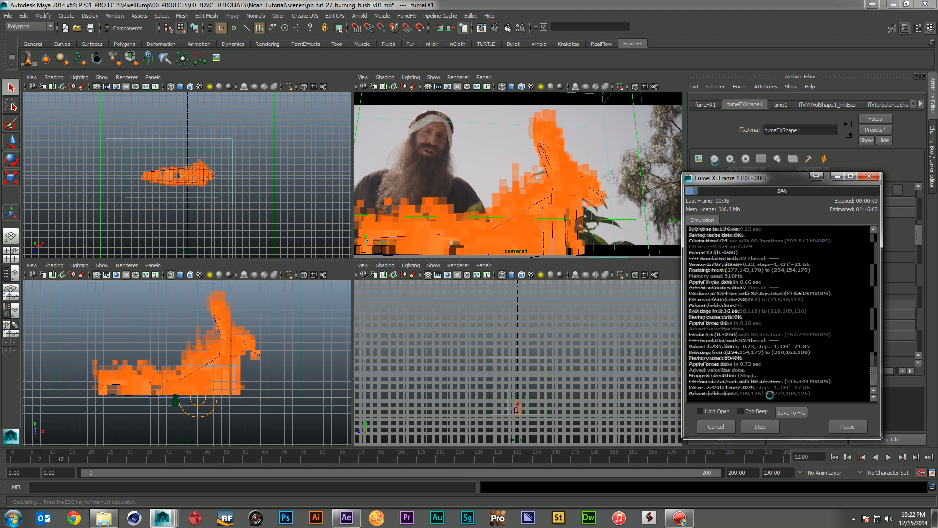
pyautogui.click(759, 426)
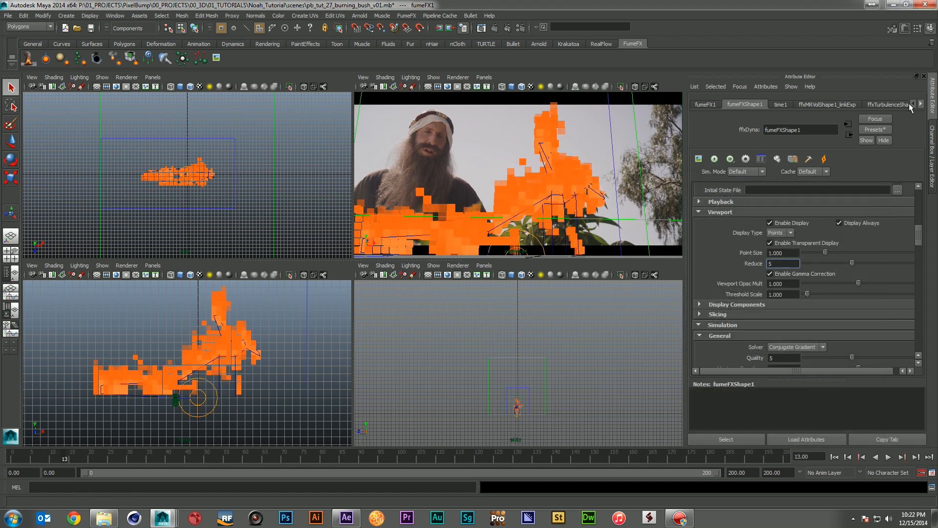
# Render frame 13 of the fire through camera1 with mental ray
pyautogui.click(495, 32)
pyautogui.click(465, 264)
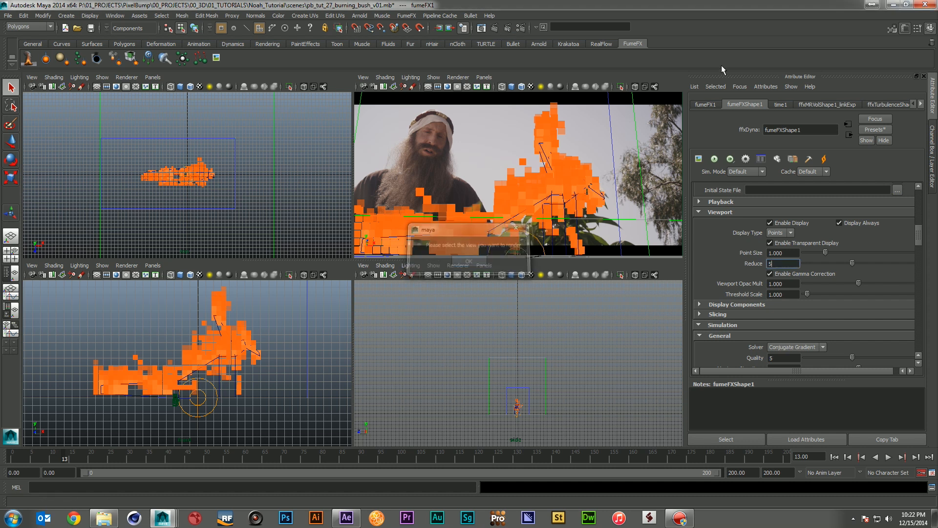
pyautogui.click(680, 78)
pyautogui.click(494, 29)
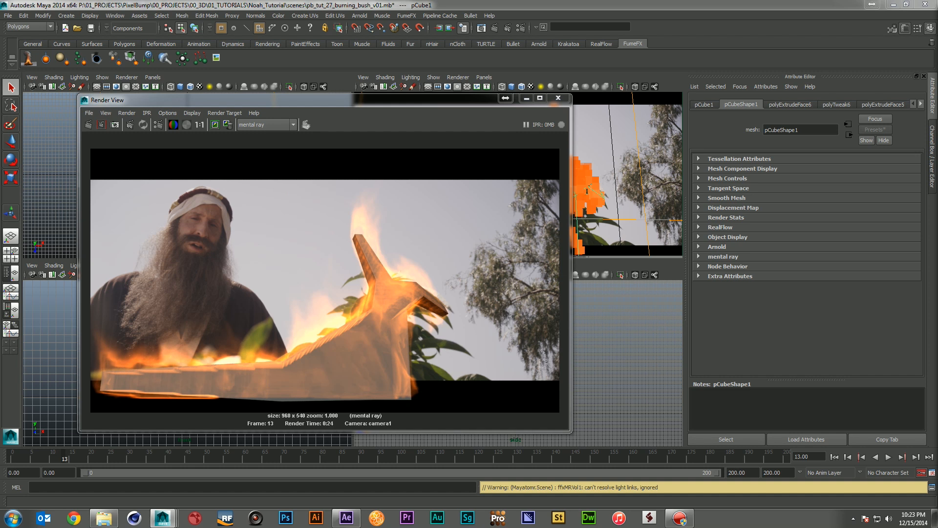
# Hide the bush proxy mesh and move the Render View window clear of the Attribute Editor
pyautogui.hotkey('ctrl', 'h')
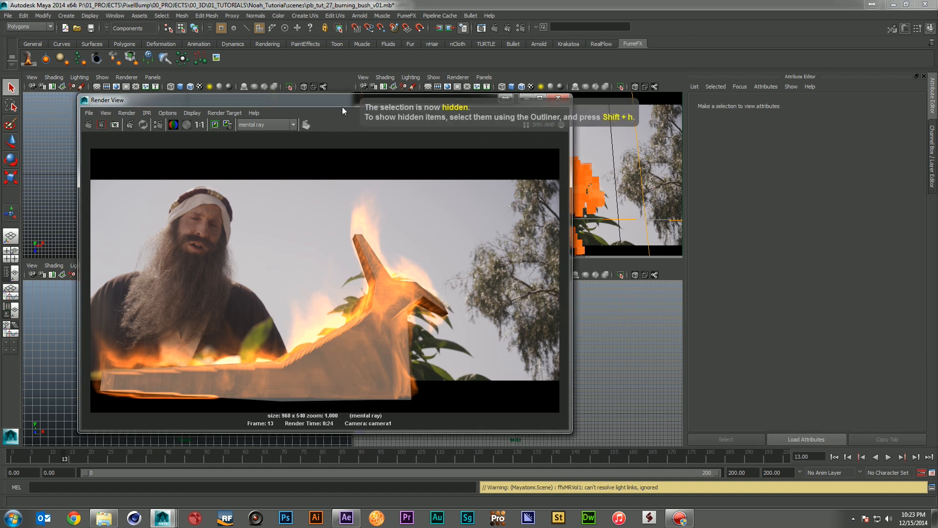
pyautogui.moveTo(330, 103); pyautogui.dragTo(489, 116)
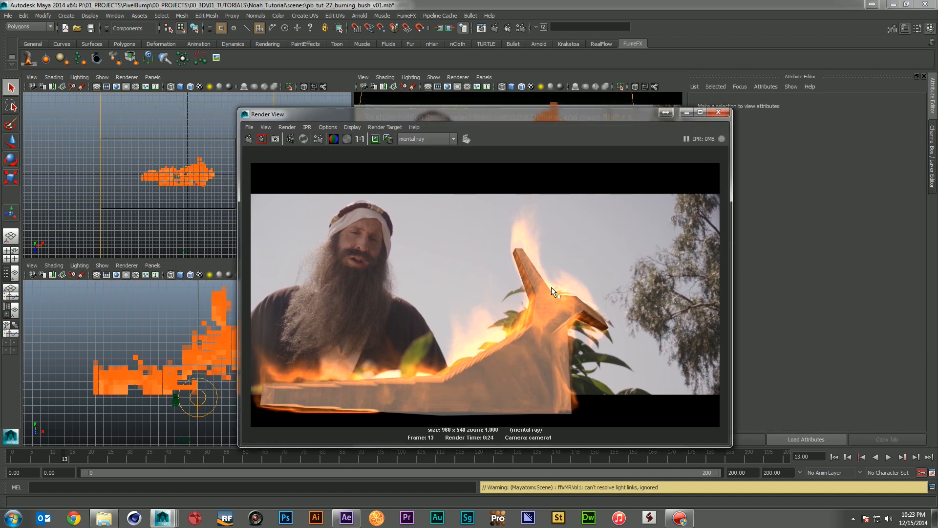
pyautogui.moveTo(508, 112); pyautogui.dragTo(367, 82)
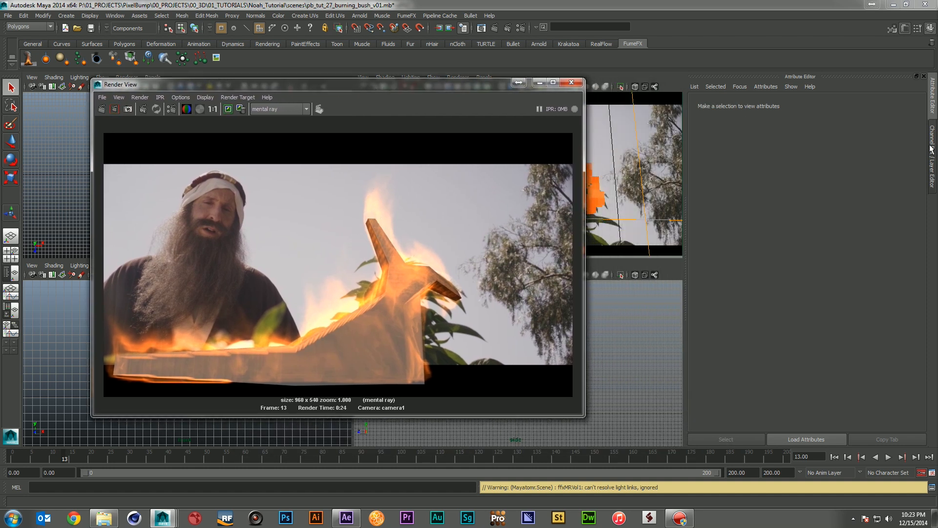
# Set the fire Opacity to 2 in the FumeFX container's Rendering Settings
pyautogui.click(641, 174)
pyautogui.scroll(-10, 826, 275)
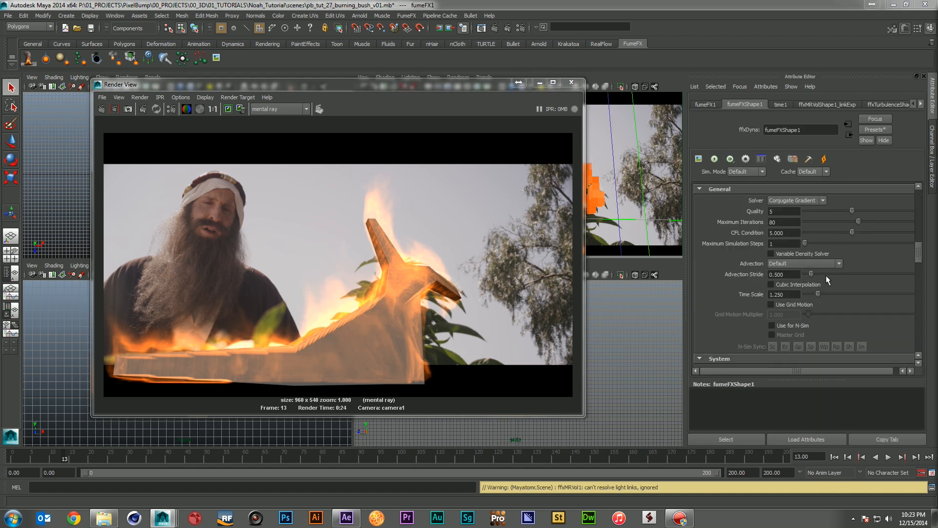
pyautogui.scroll(-4, 826, 275)
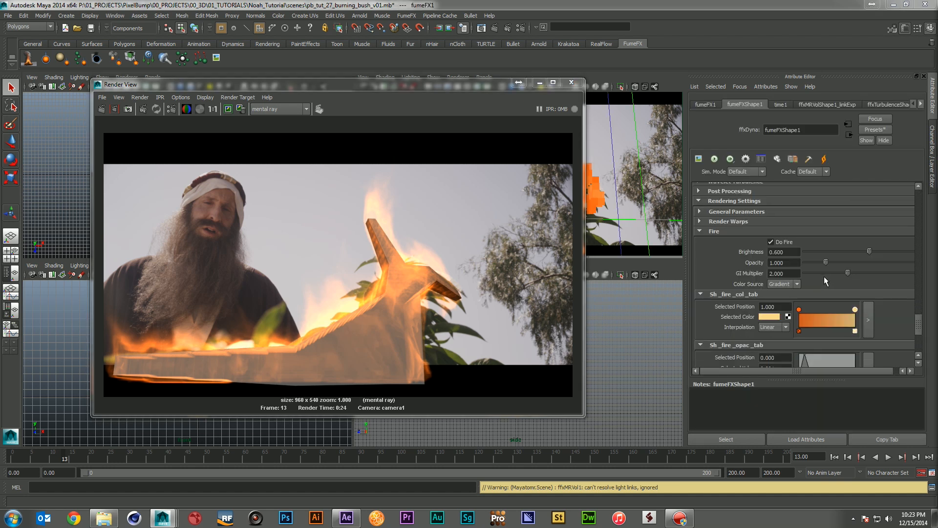
pyautogui.click(791, 263)
pyautogui.write('2')
pyautogui.press('Return')
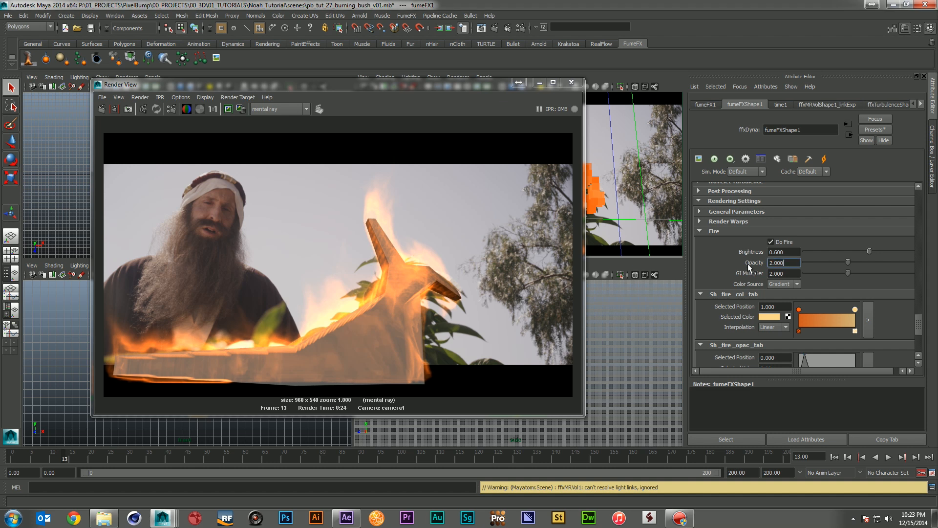
# Render frame 13 again with mental ray to check the denser fire, and close the render
pyautogui.scroll(-3, 747, 263)
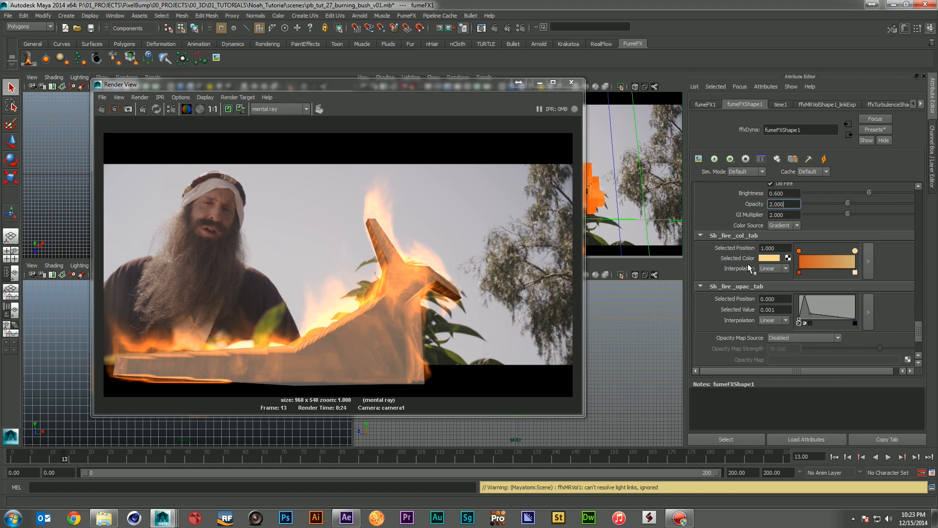
pyautogui.scroll(-4, 747, 263)
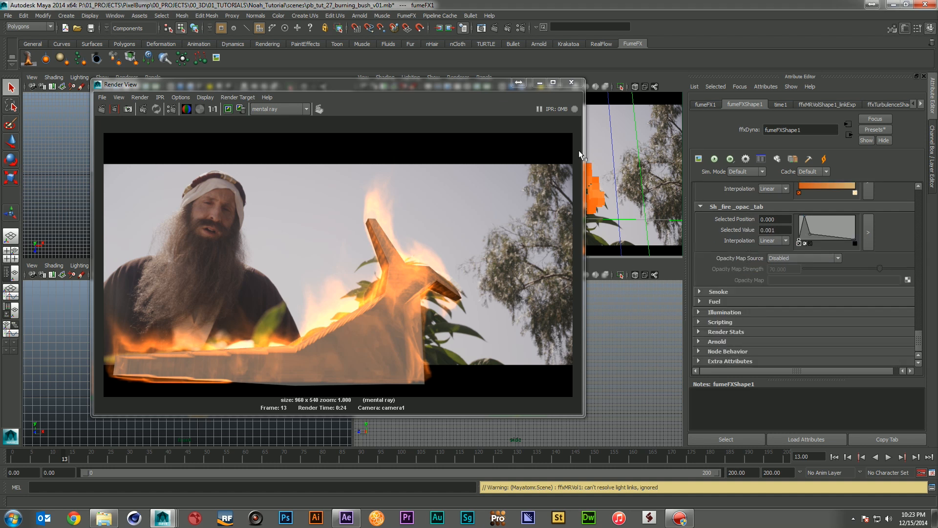
pyautogui.click(102, 110)
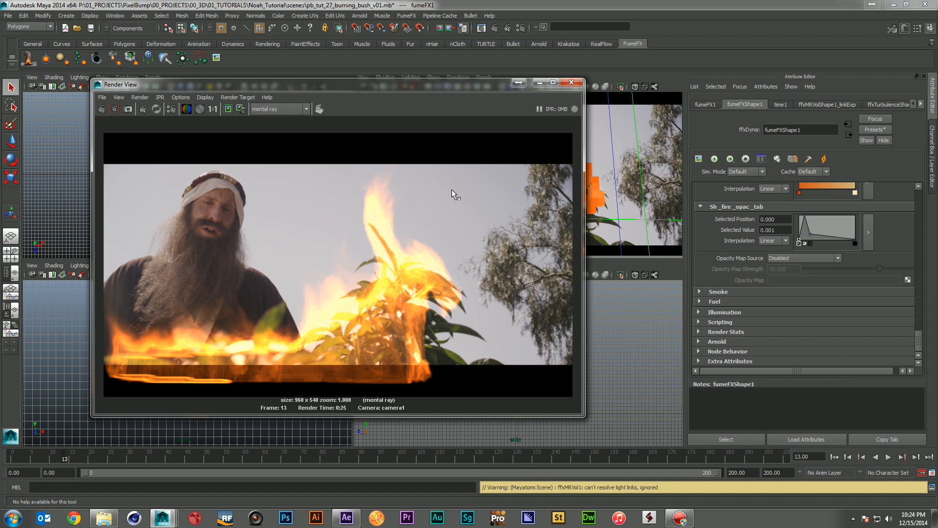
pyautogui.click(571, 82)
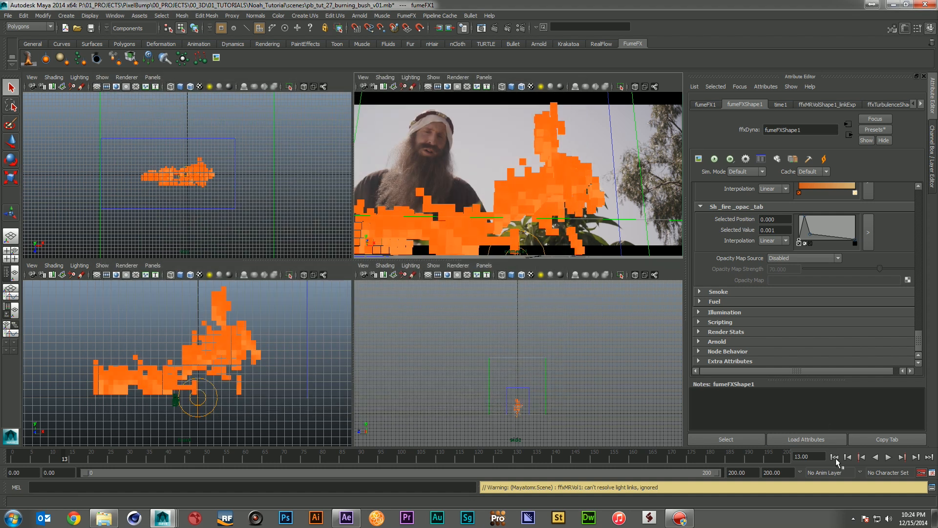
# Return to frame 0 and unhide the bush proxy mesh
pyautogui.click(834, 456)
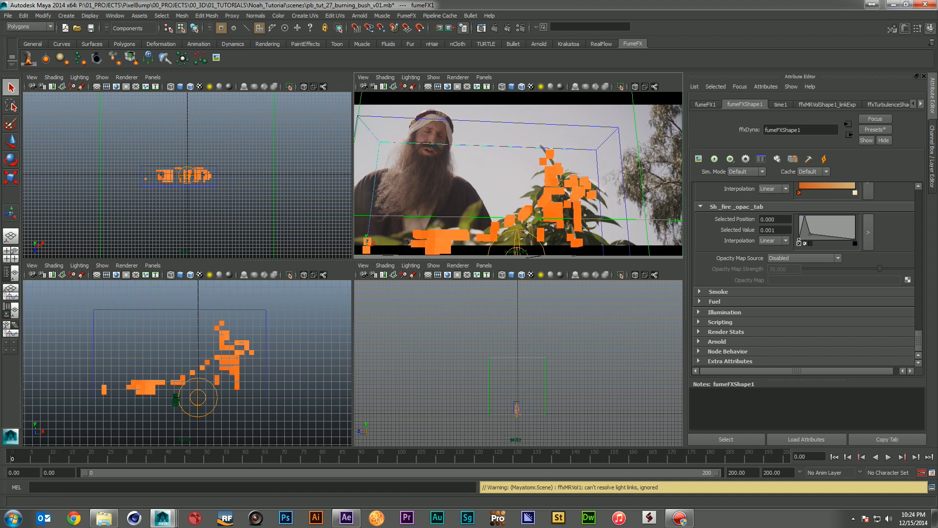
pyautogui.hotkey('shift', 'h')
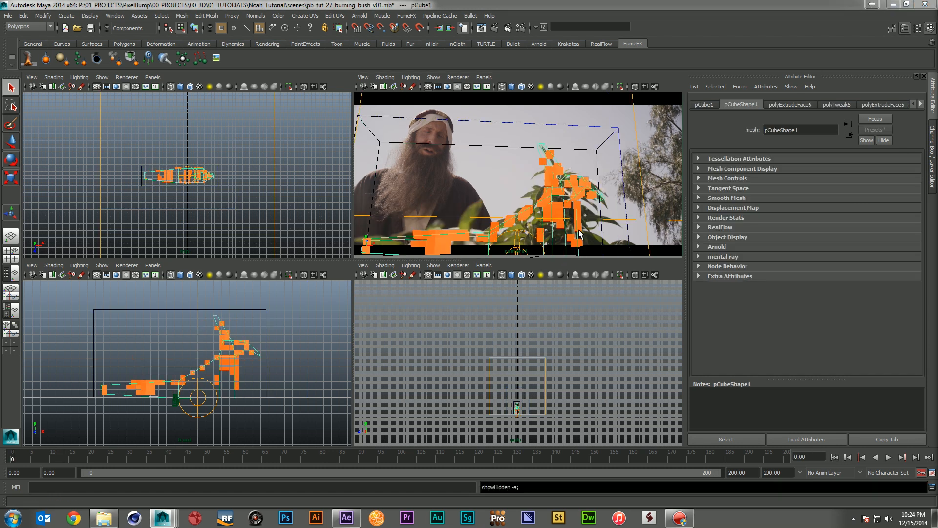
pyautogui.click(578, 236)
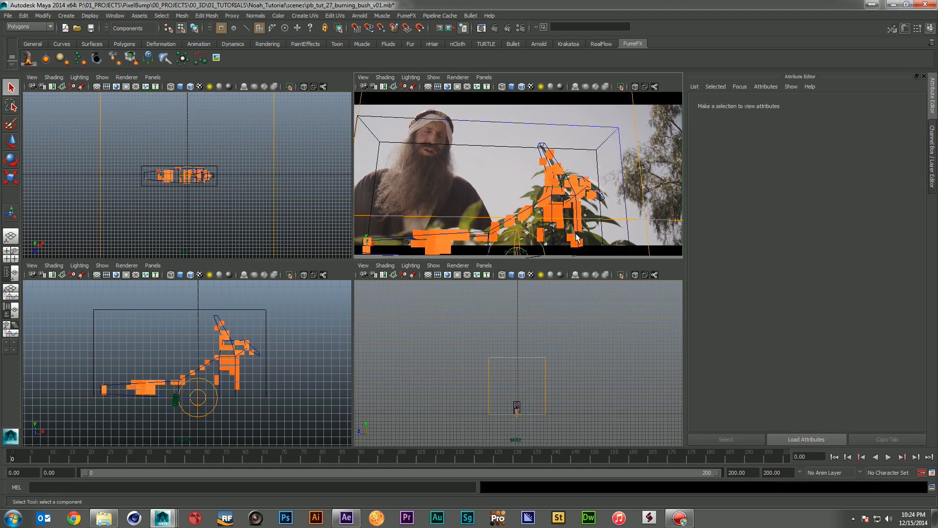
# Put the bush proxy mesh into face selection mode and pick a face on the bush in the camera view
pyautogui.press('F11')
pyautogui.press('F12')
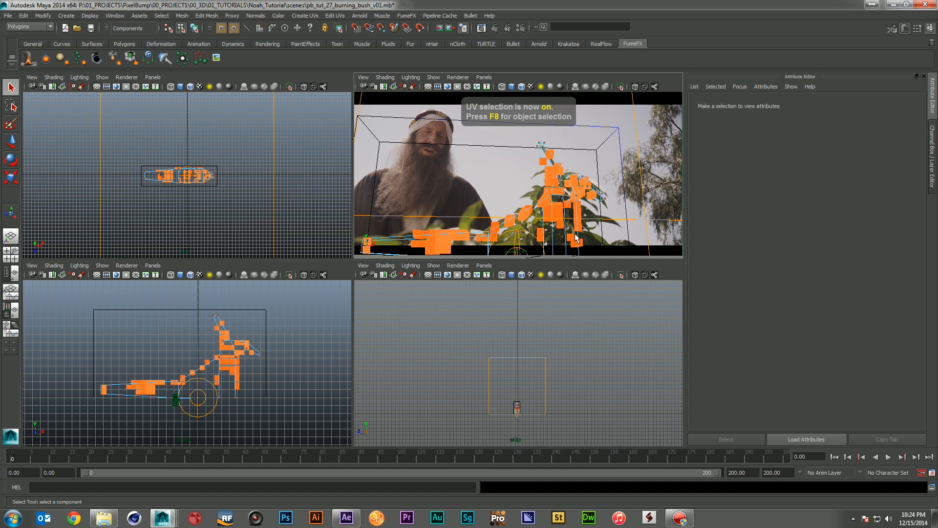
pyautogui.press('F10')
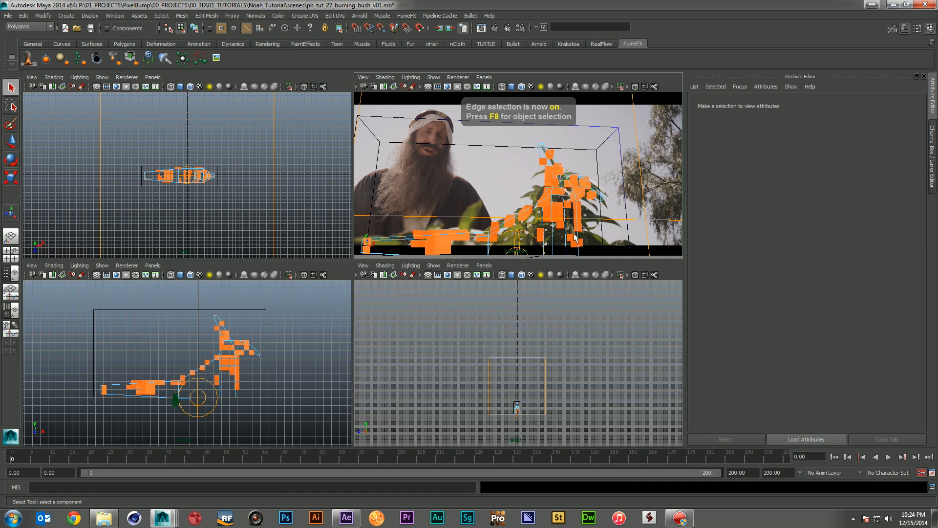
pyautogui.click(572, 241)
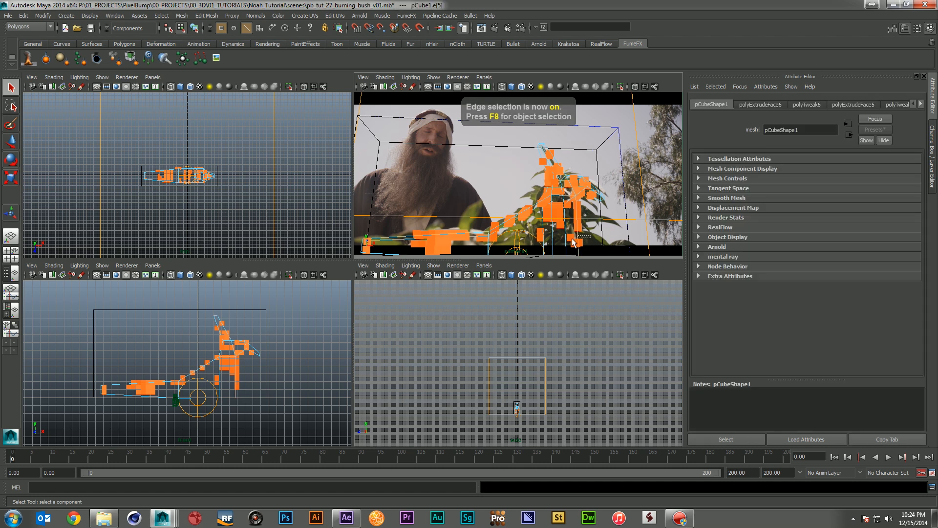
pyautogui.press('F11')
pyautogui.click(561, 246)
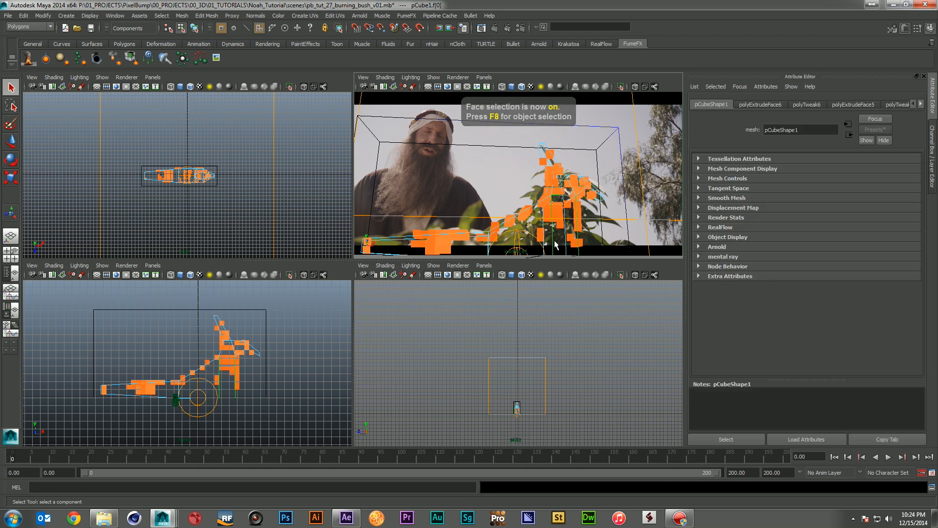
# Change the top viewport to the perspective camera and frame the tall end of the bush proxy
pyautogui.click(152, 77)
pyautogui.moveTo(187, 87)
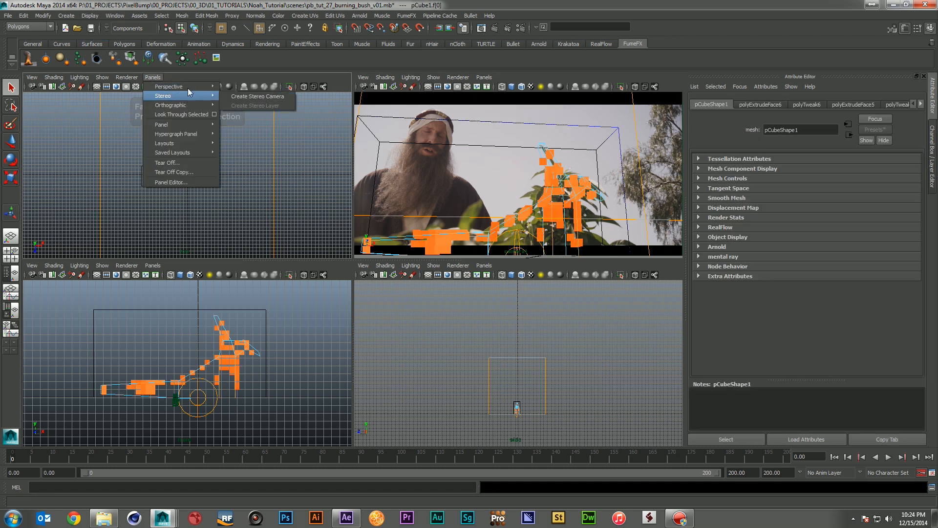
pyautogui.click(232, 96)
pyautogui.keyDown('alt'); pyautogui.moveTo(241, 152); pyautogui.dragTo(239, 143); pyautogui.keyUp('alt')
pyautogui.keyDown('alt'); pyautogui.moveTo(239, 143); pyautogui.dragTo(289, 176, button='right'); pyautogui.keyUp('alt')
pyautogui.moveTo(288, 176)
pyautogui.keyDown('alt'); pyautogui.mouseDown()
pyautogui.moveTo(303, 175)
pyautogui.moveTo(293, 172)
pyautogui.mouseUp(); pyautogui.keyUp('alt')
# Extrude the proxy's tall end face outward about 3.8 units, scale its height to about 0.32 and lower it
pyautogui.click(250, 162)
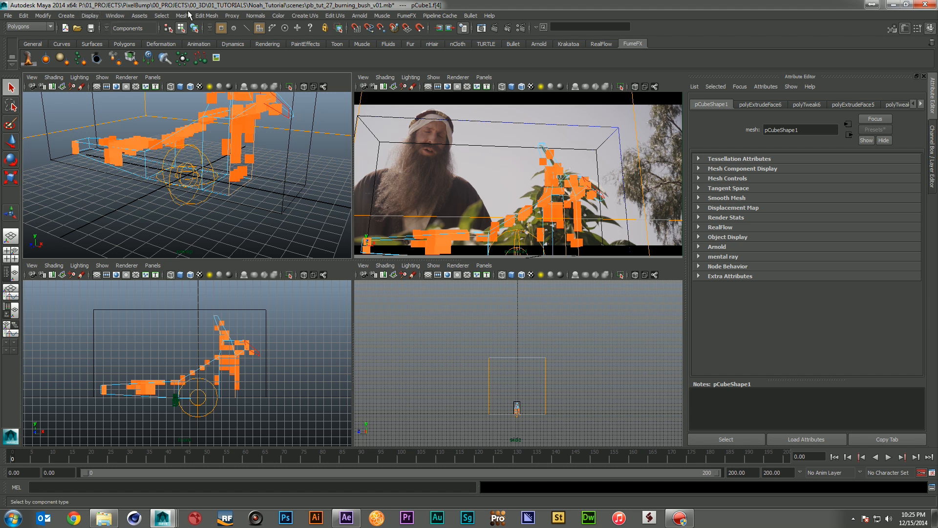
pyautogui.click(207, 15)
pyautogui.click(215, 52)
pyautogui.moveTo(266, 156); pyautogui.dragTo(327, 164)
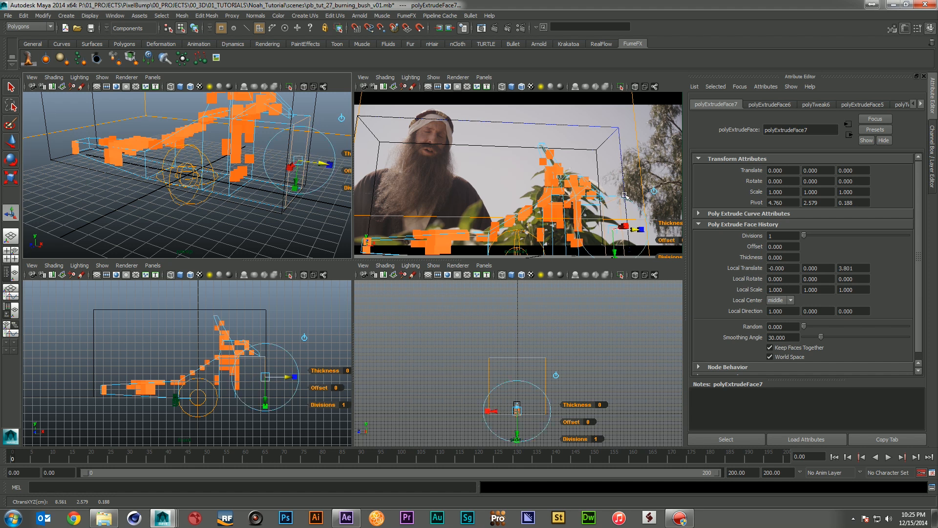
pyautogui.click(624, 226)
pyautogui.moveTo(615, 259); pyautogui.dragTo(609, 212)
pyautogui.press('w')
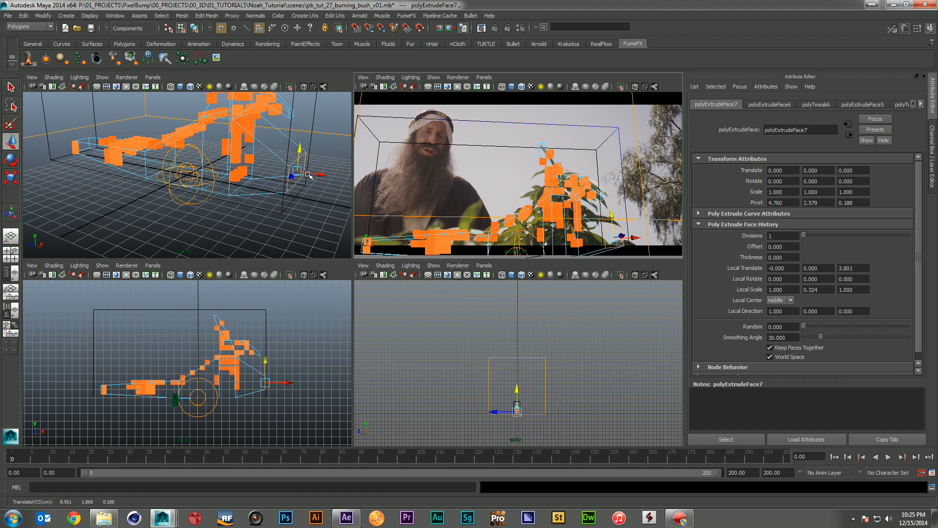
# Extrude the new end face outward about 1.19 units, shrink it to about 0.62 in height and lower it toward the ground
pyautogui.click(207, 15)
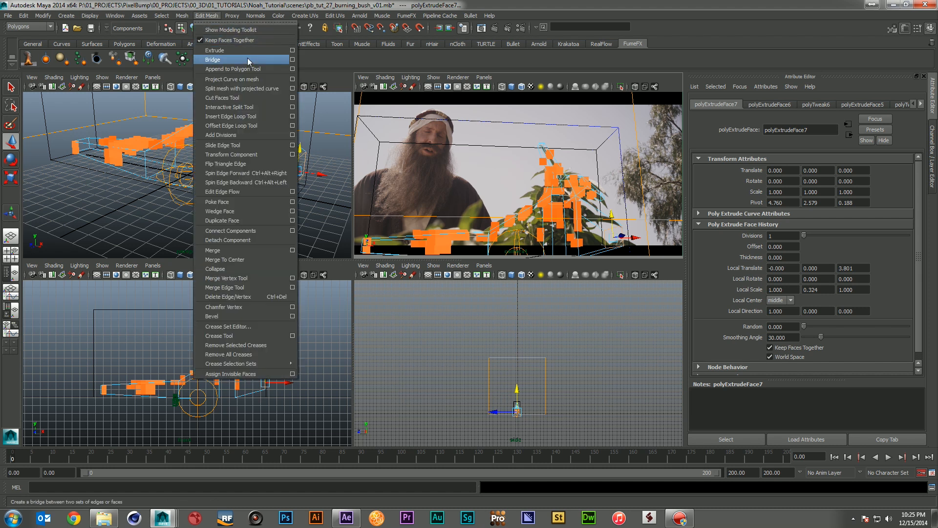
pyautogui.click(248, 51)
pyautogui.moveTo(322, 177); pyautogui.dragTo(337, 177)
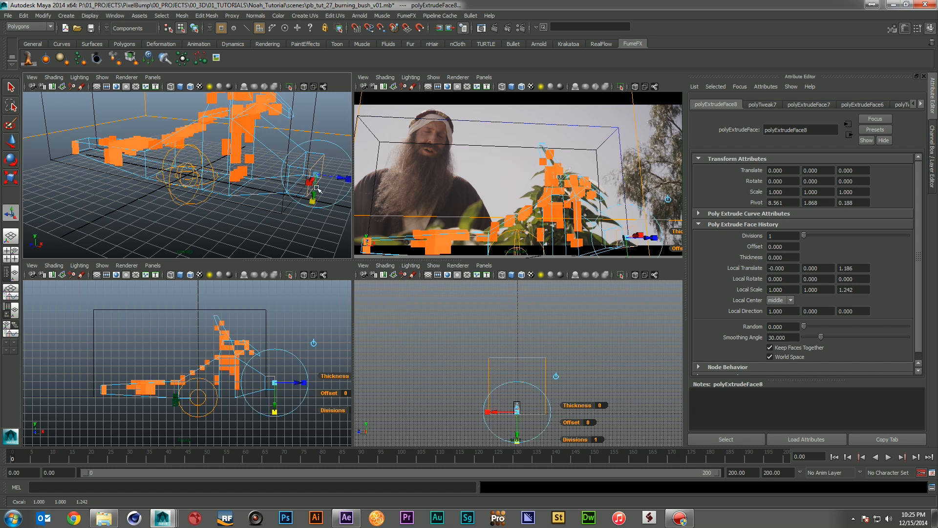
pyautogui.moveTo(318, 176); pyautogui.dragTo(304, 177)
pyautogui.press('w')
pyautogui.moveTo(623, 216); pyautogui.dragTo(633, 233)
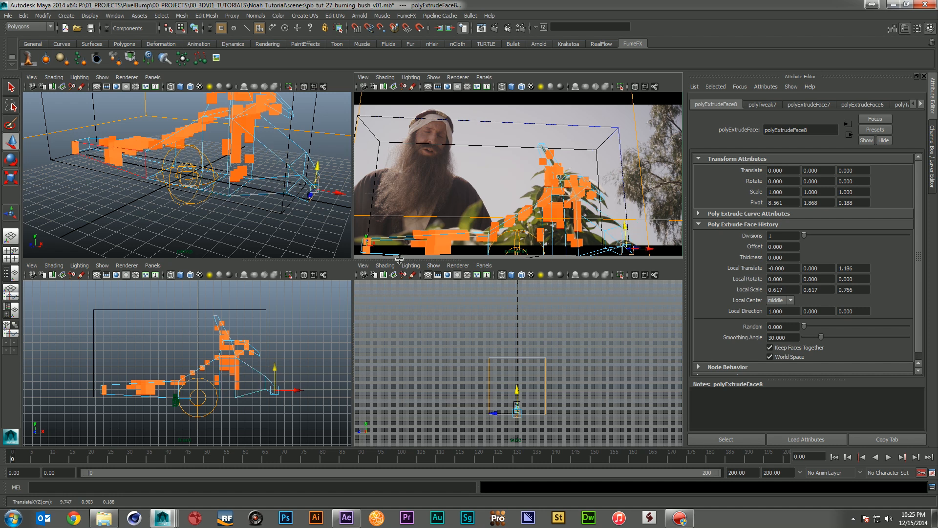
pyautogui.click(288, 226)
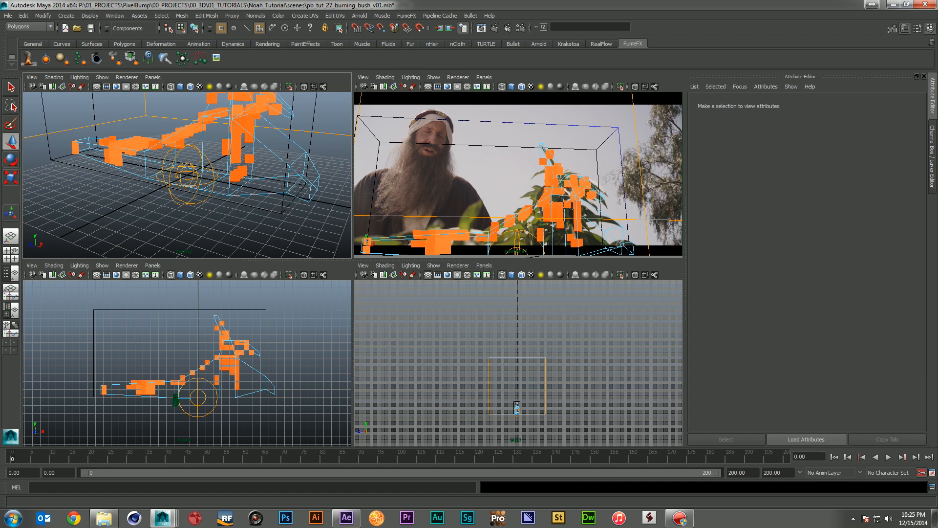
# Set the FumeFX container's grid Spacing to 0.082 and save the scene
pyautogui.click(645, 220)
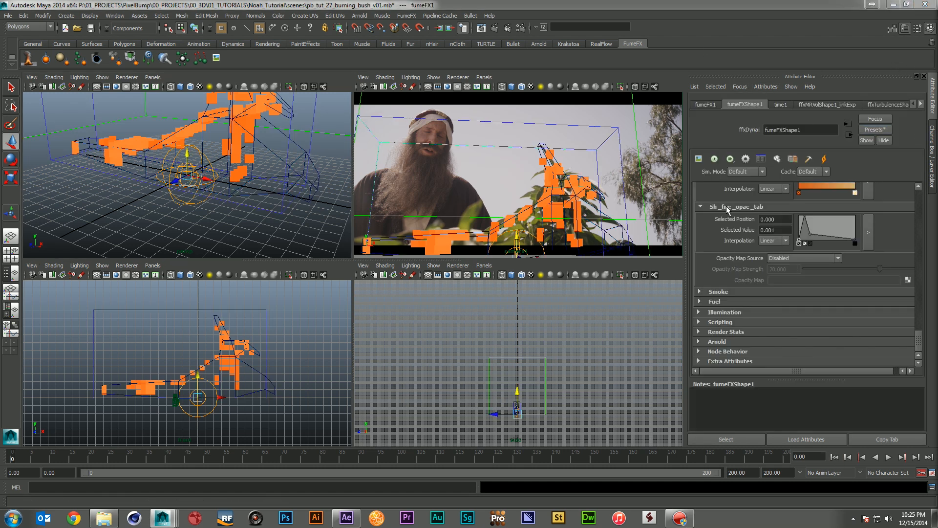
pyautogui.moveTo(917, 339); pyautogui.dragTo(917, 189)
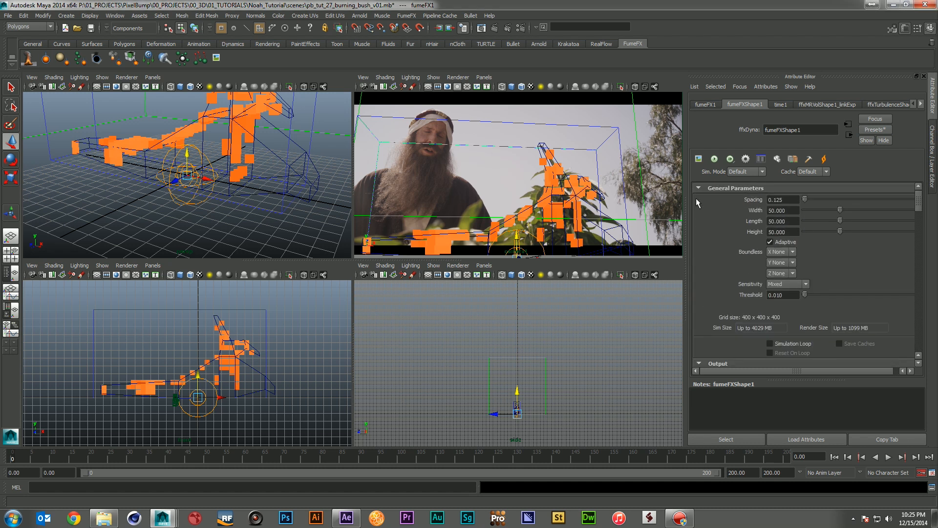
pyautogui.click(781, 200)
pyautogui.write('00')
pyautogui.press('Return')
pyautogui.press('Return')
pyautogui.press('Return')
pyautogui.hotkey('ctrl', 's')
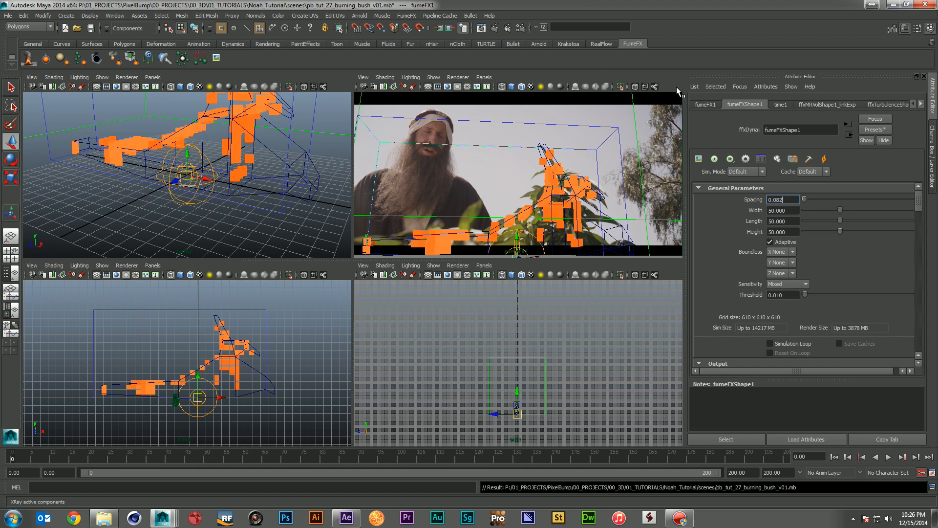
# Simulate the fire to about frame 11 and try a test render of that frame
pyautogui.click(713, 159)
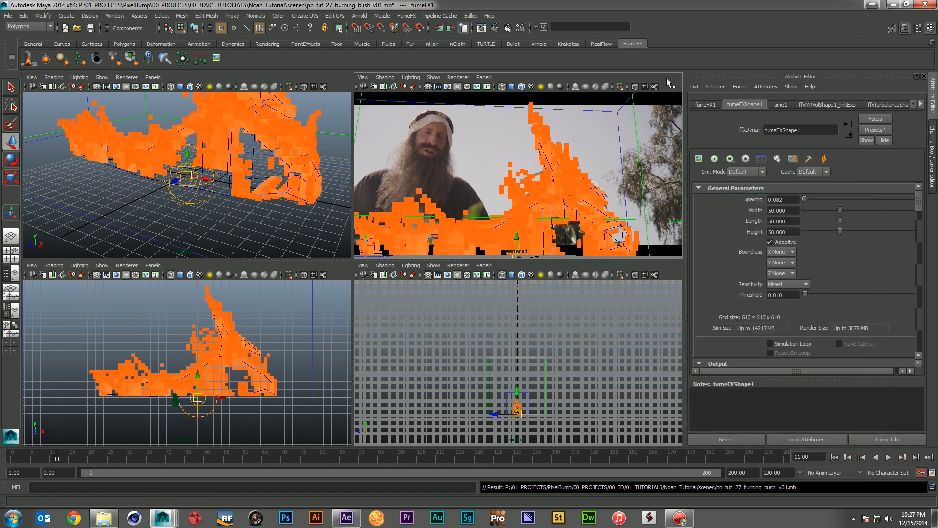
pyautogui.click(491, 30)
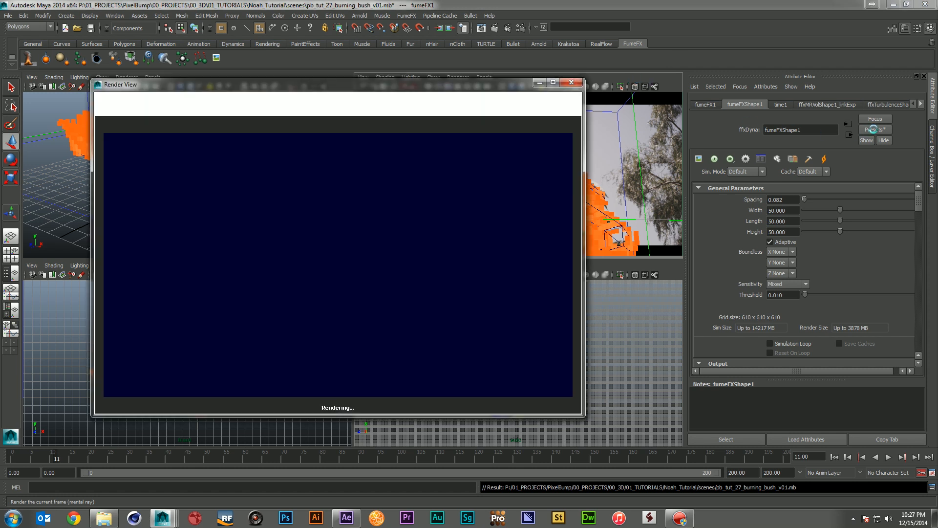
pyautogui.click(570, 82)
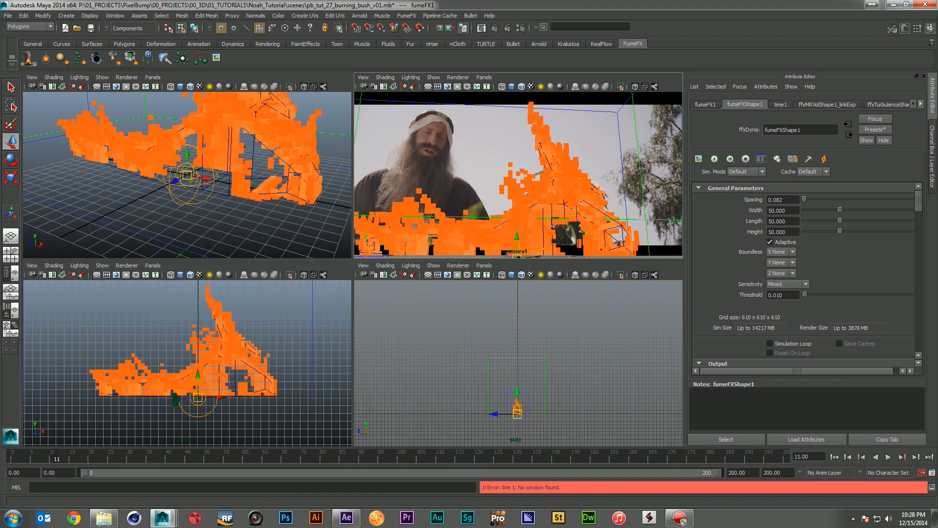
# Hide the bush proxy mesh and render frame 11 with mental ray, closing the render after checking it
pyautogui.click(230, 160)
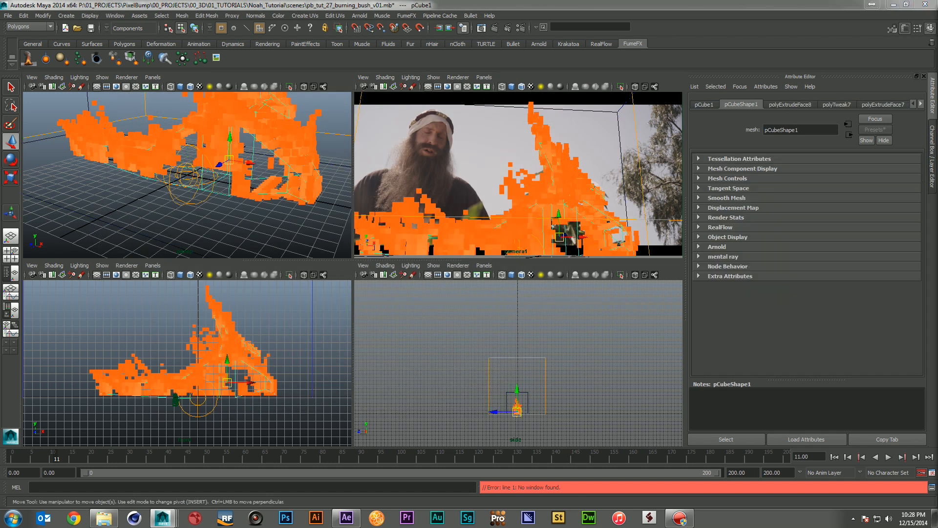
pyautogui.hotkey('ctrl', 'h')
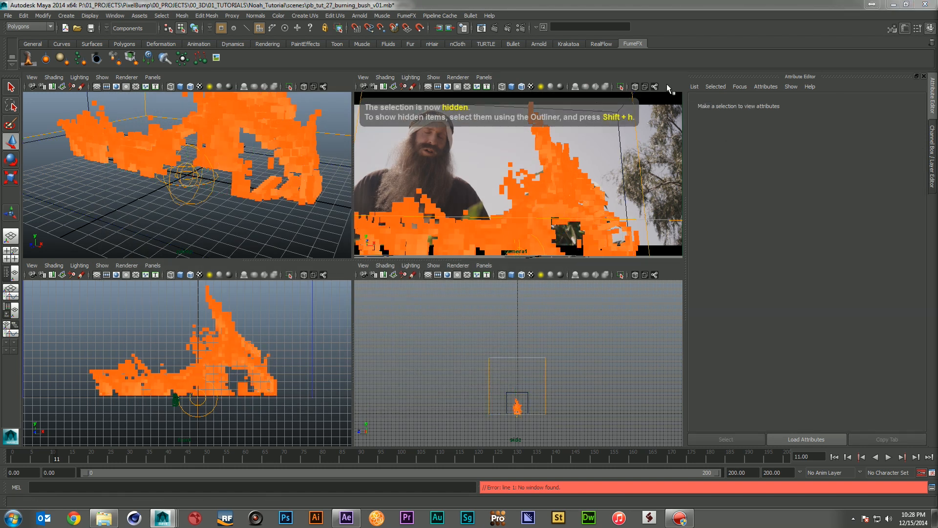
pyautogui.click(482, 28)
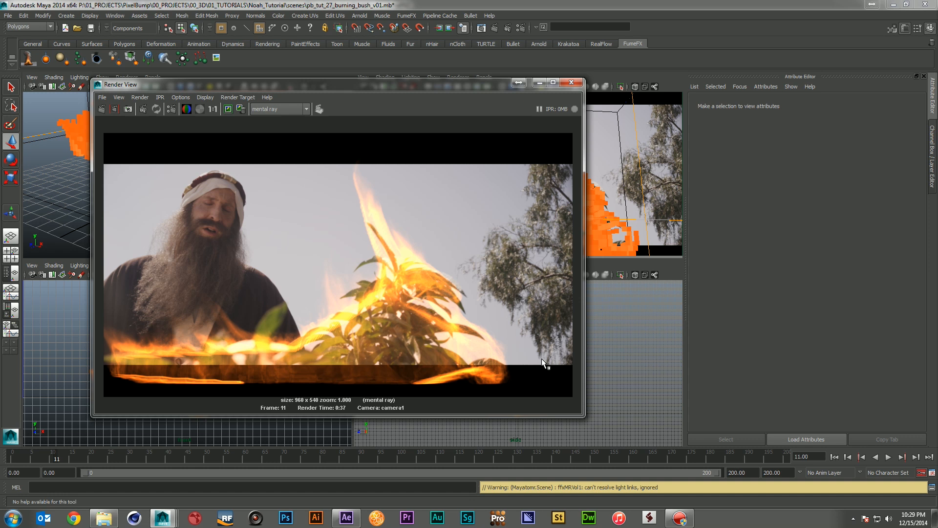
pyautogui.click(570, 82)
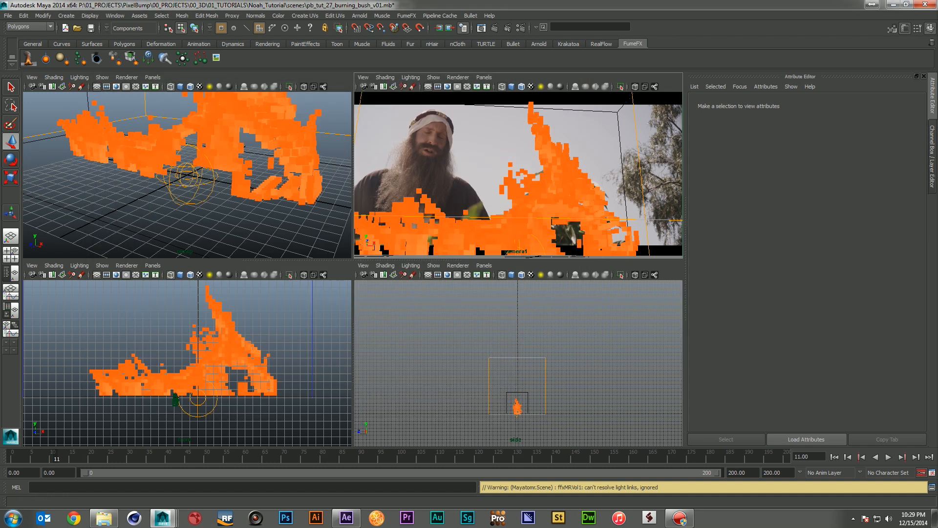
# Continue the fire simulation from the stop/continue data saved after frame 10
pyautogui.click(730, 159)
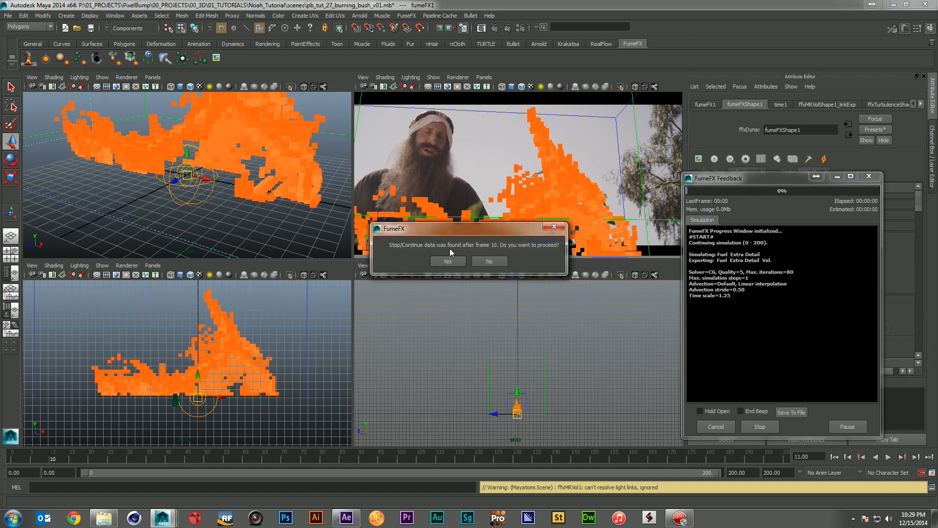
pyautogui.click(446, 262)
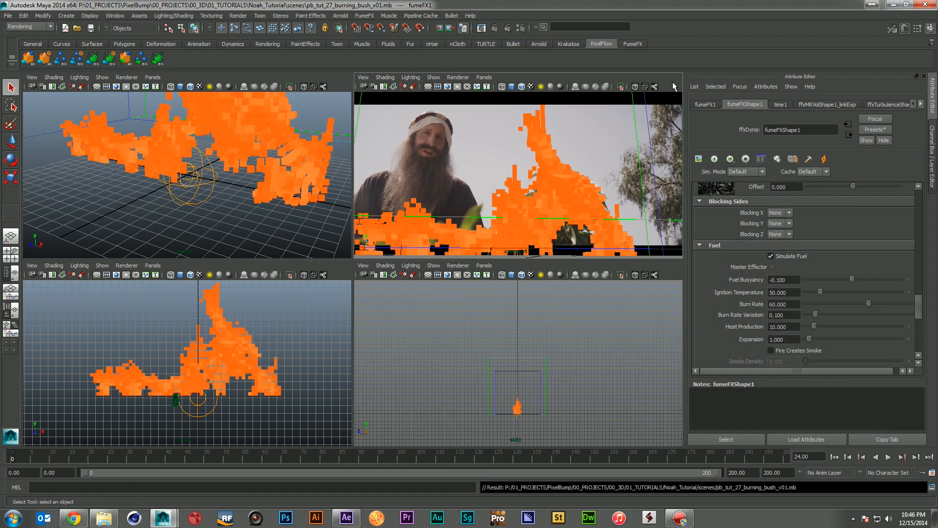
# Set the playback range's end frame to 24
pyautogui.doubleClick(743, 473)
pyautogui.write('24')
pyautogui.press('Return')
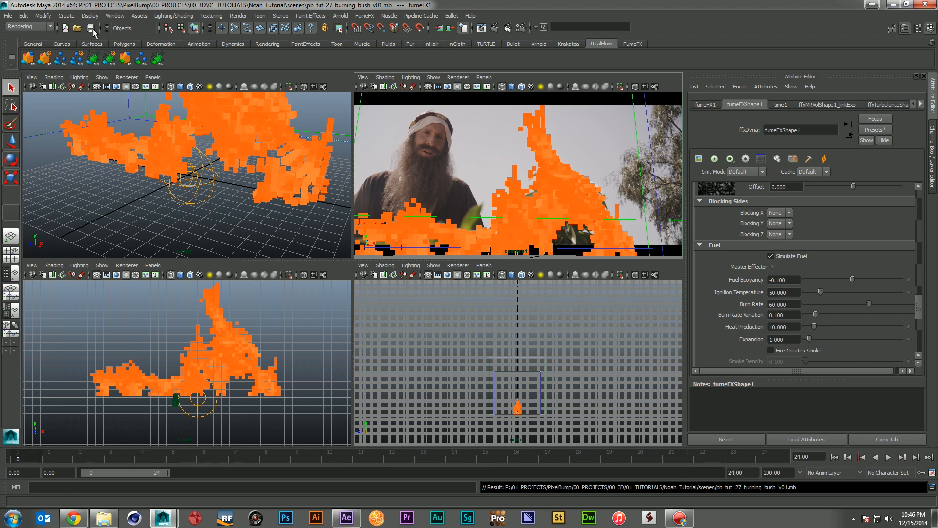
# Playblast the camera view over the playback range, review the fire motion, and close the preview
pyautogui.click(124, 15)
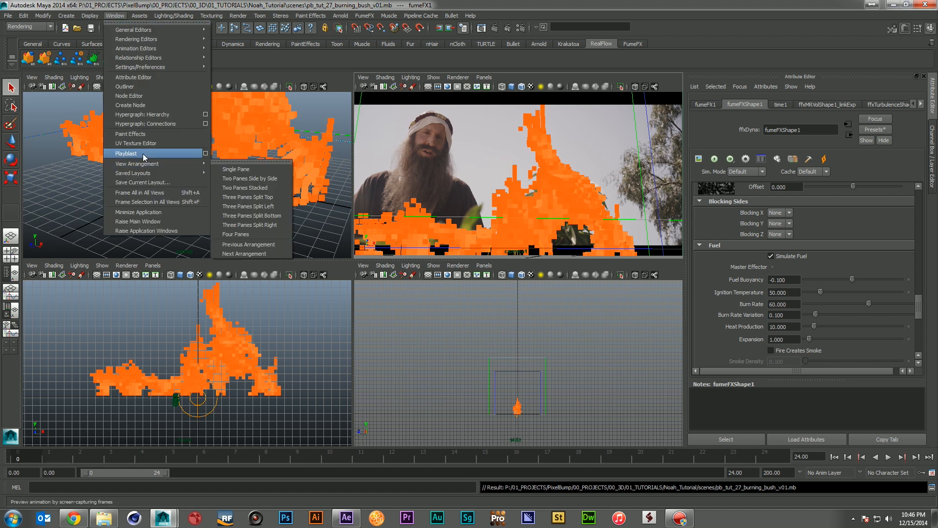
pyautogui.click(144, 155)
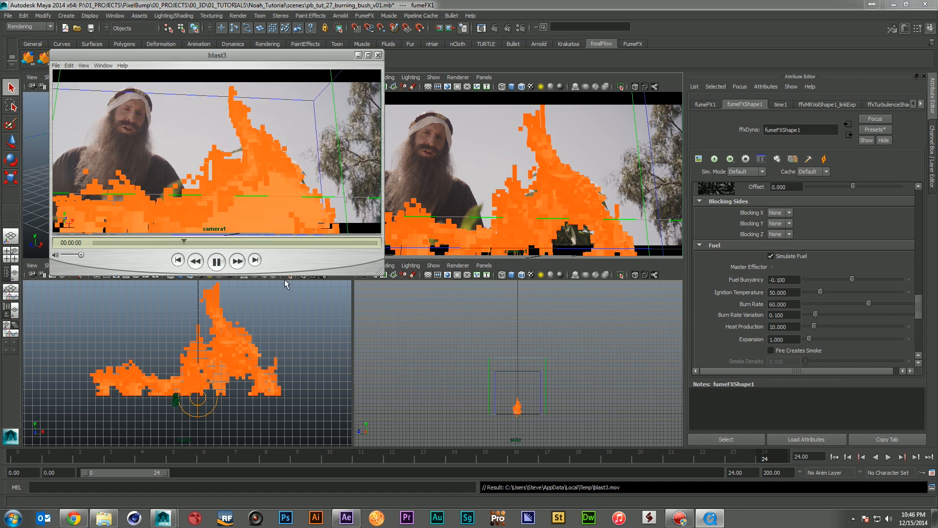
pyautogui.click(217, 261)
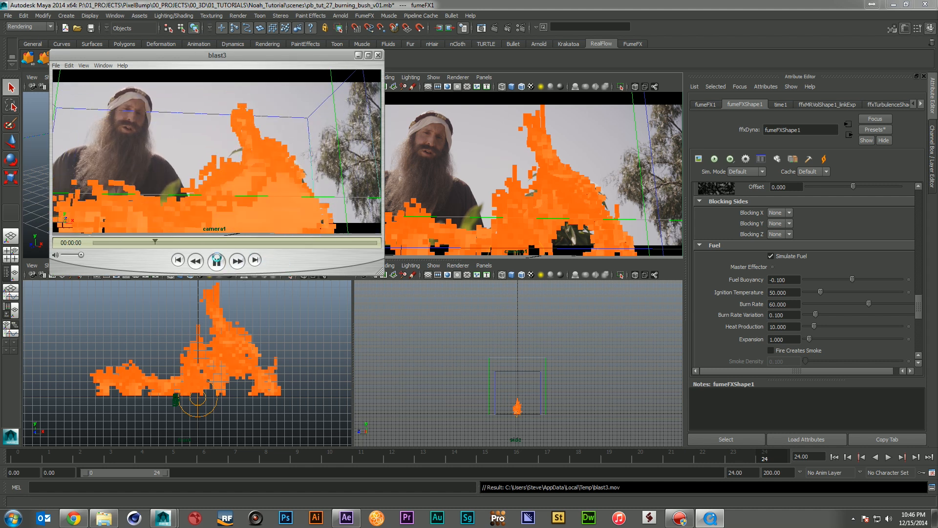
pyautogui.click(217, 260)
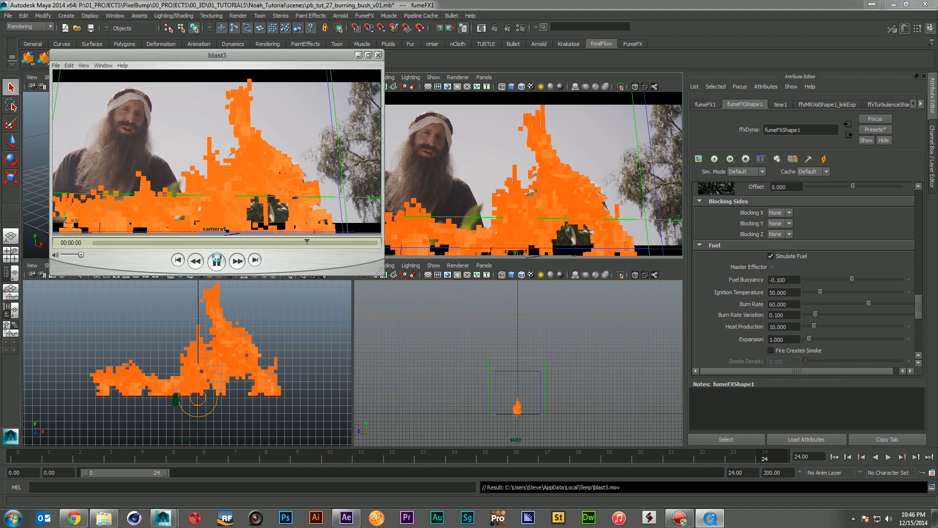
pyautogui.click(378, 55)
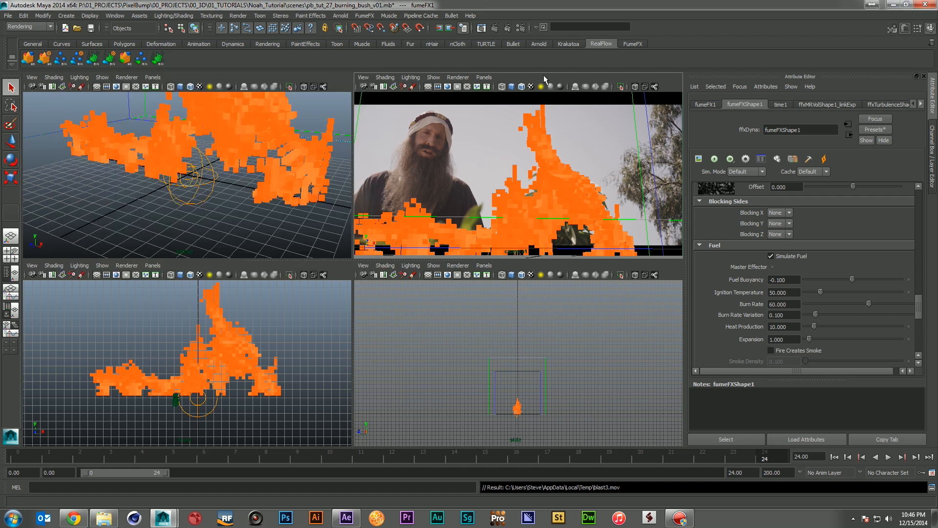
# Set the FumeFX viewport display's Reduce value to 2
pyautogui.scroll(3, 895, 259)
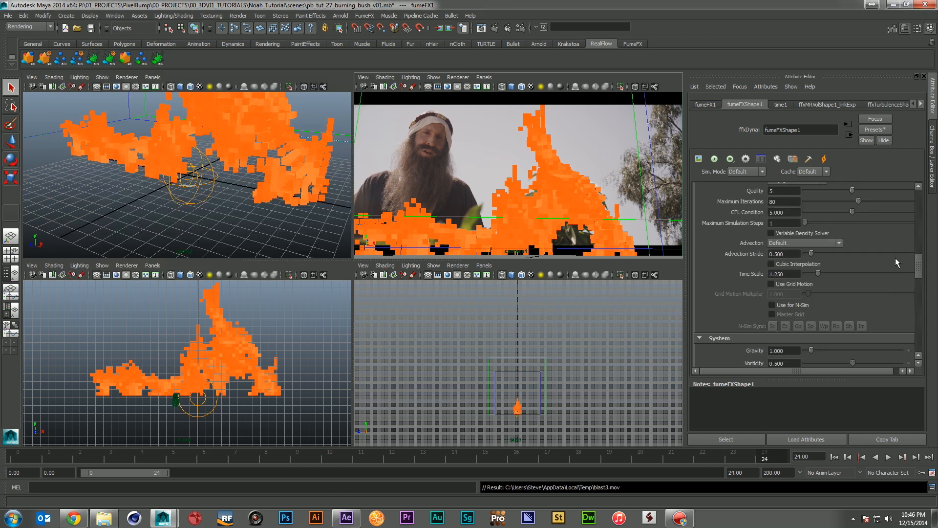
pyautogui.scroll(4, 895, 257)
pyautogui.doubleClick(774, 243)
pyautogui.write('2')
pyautogui.press('Return')
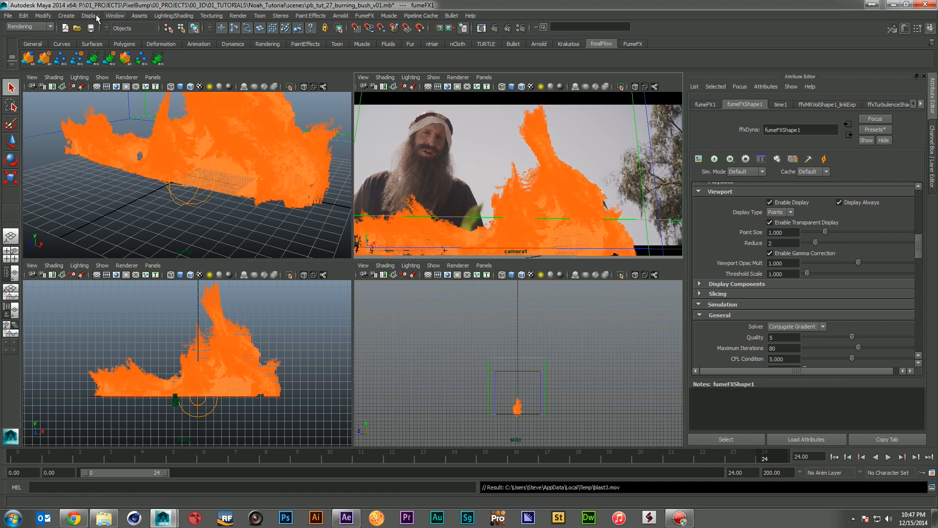
# Playblast the camera view again with the denser fire display, replay it several times, and close the preview
pyautogui.click(115, 16)
pyautogui.click(156, 159)
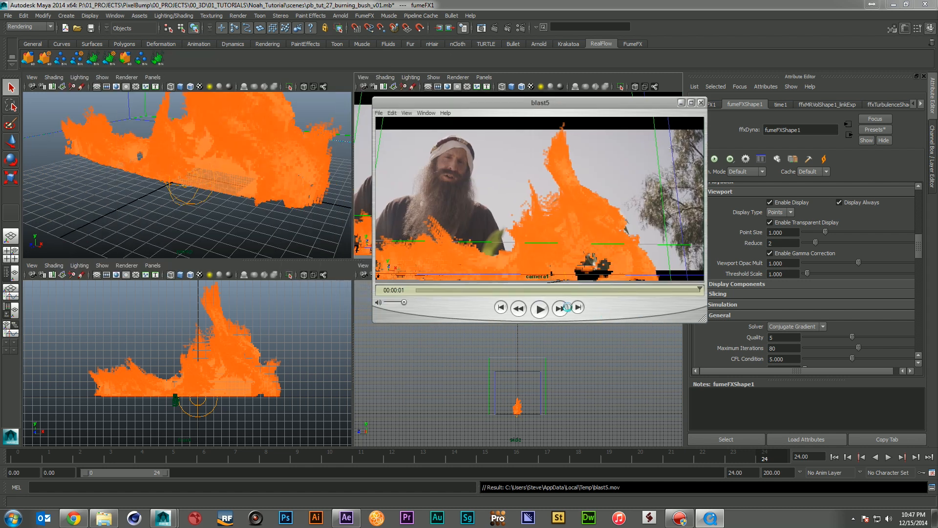
pyautogui.click(539, 309)
pyautogui.click(541, 308)
pyautogui.click(540, 309)
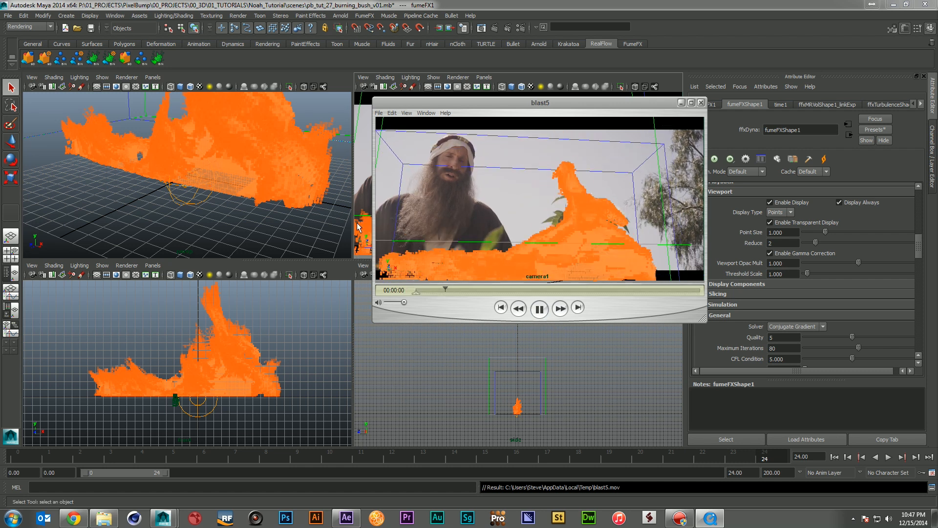
pyautogui.click(540, 309)
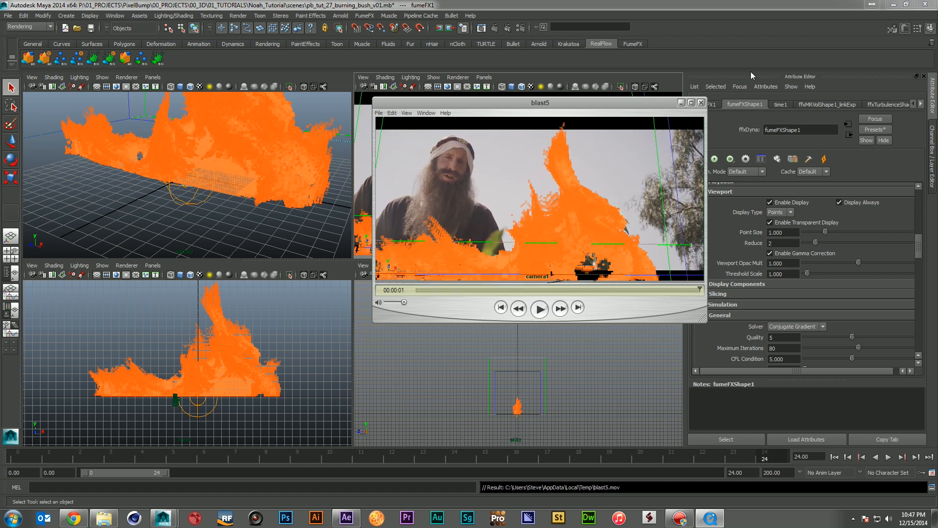
pyautogui.click(701, 102)
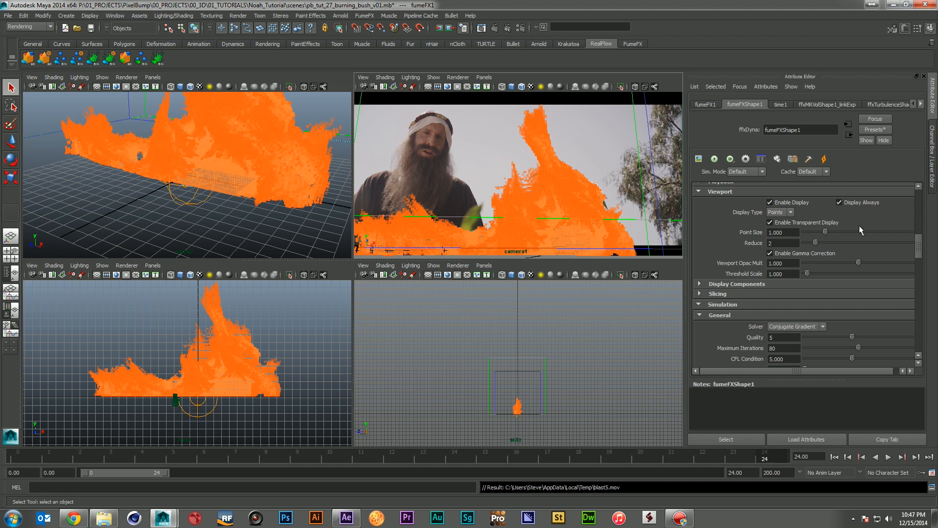
# Create a Lambert material in the Hypershade and map its Color with a 2D Noise texture
pyautogui.moveTo(442, 133); pyautogui.dragTo(357, 81)
pyautogui.click(104, 95)
pyautogui.click(396, 196)
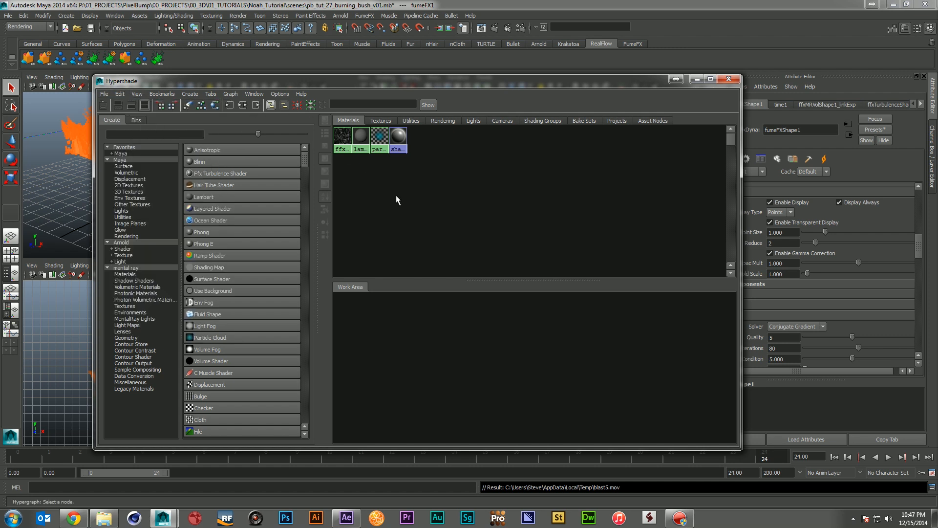
pyautogui.click(125, 160)
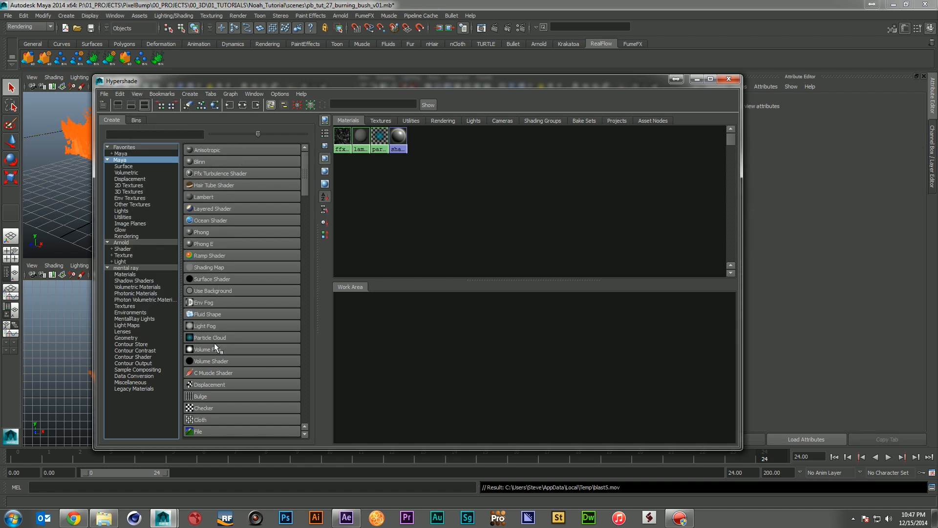
pyautogui.click(192, 197)
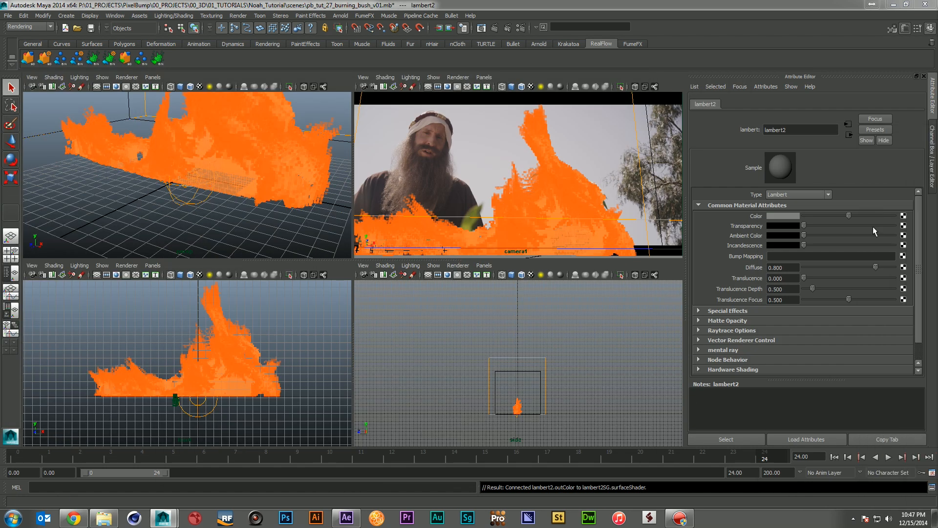
pyautogui.click(903, 215)
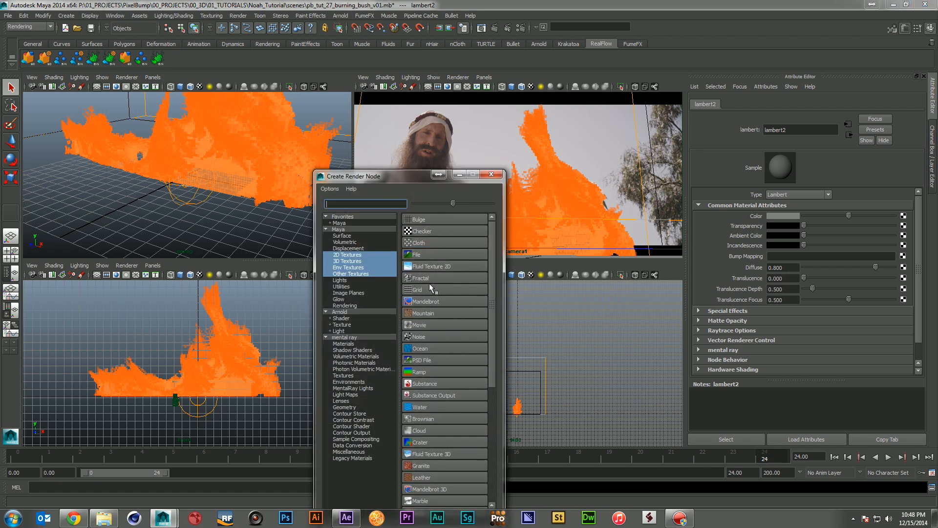
pyautogui.click(443, 336)
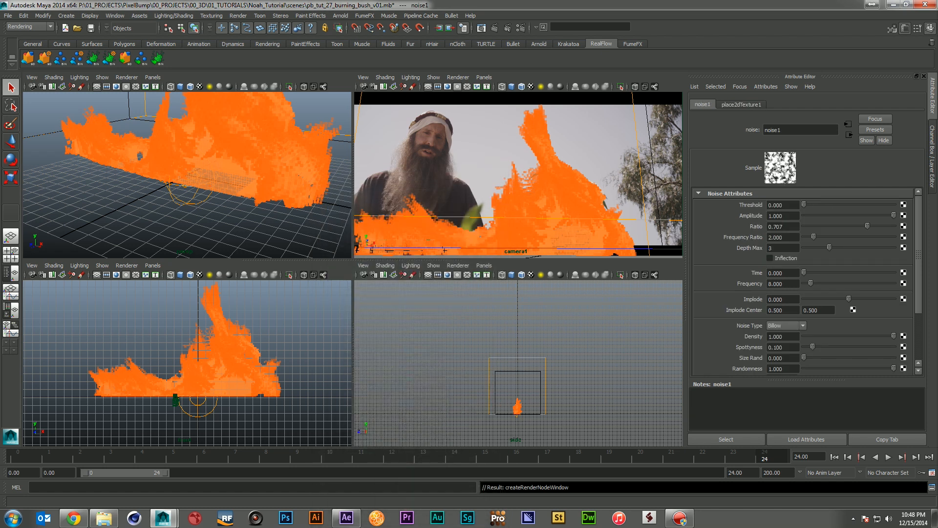
# Hide the FumeFX container, unhide the bush proxy mesh, and switch the camera view's renderer to Viewport 2.0
pyautogui.hotkey('ctrl', 'h')
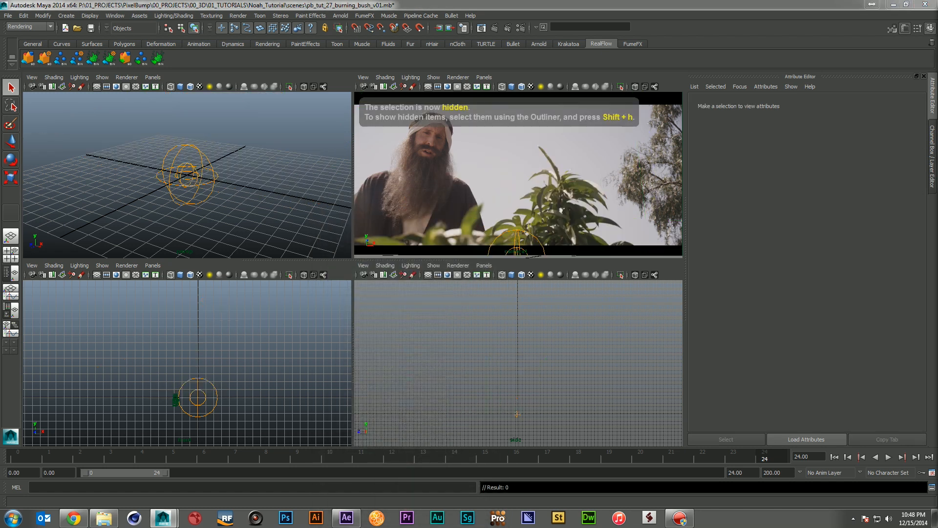
pyautogui.hotkey('shift', 'h')
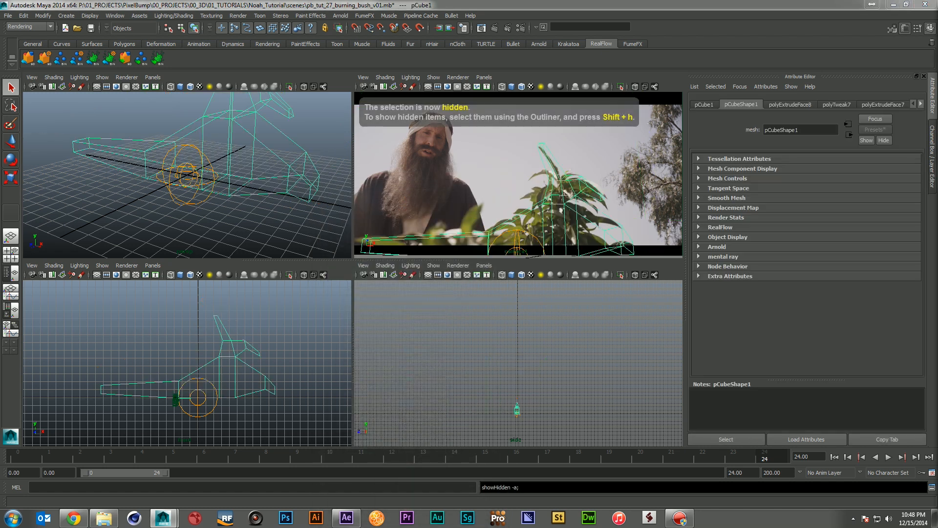
pyautogui.click(460, 77)
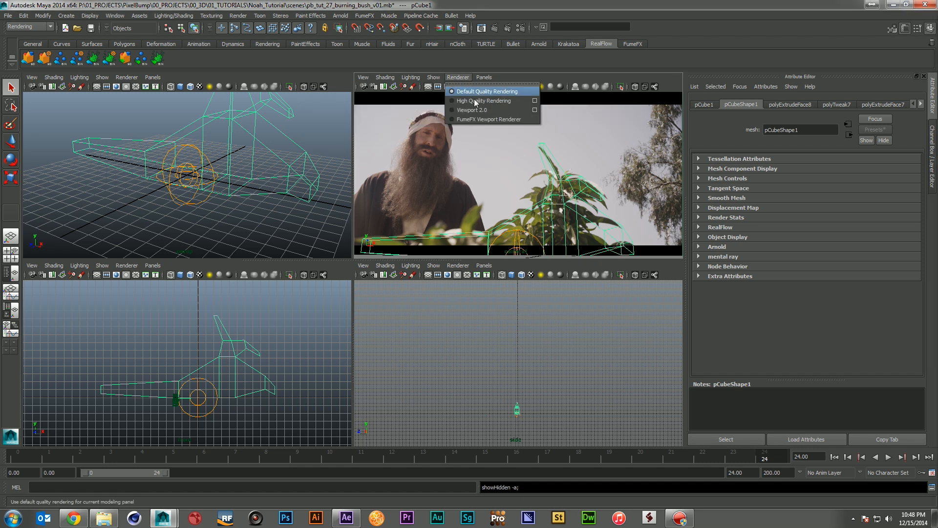
pyautogui.click(476, 110)
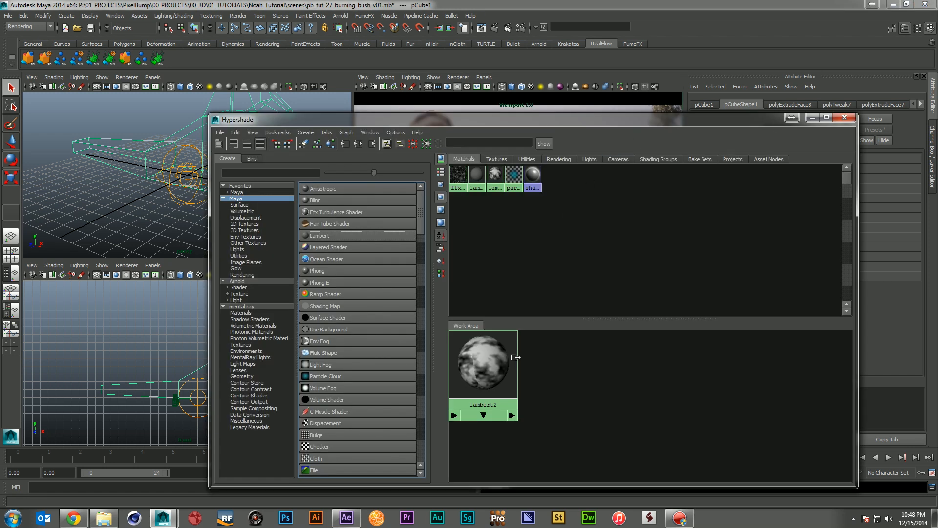
# Assign the noise-textured Lambert material to the bush proxy mesh and display it textured in the camera view
pyautogui.moveTo(483, 359); pyautogui.dragTo(483, 333, button='right')
pyautogui.moveTo(480, 124); pyautogui.dragTo(937, 127)
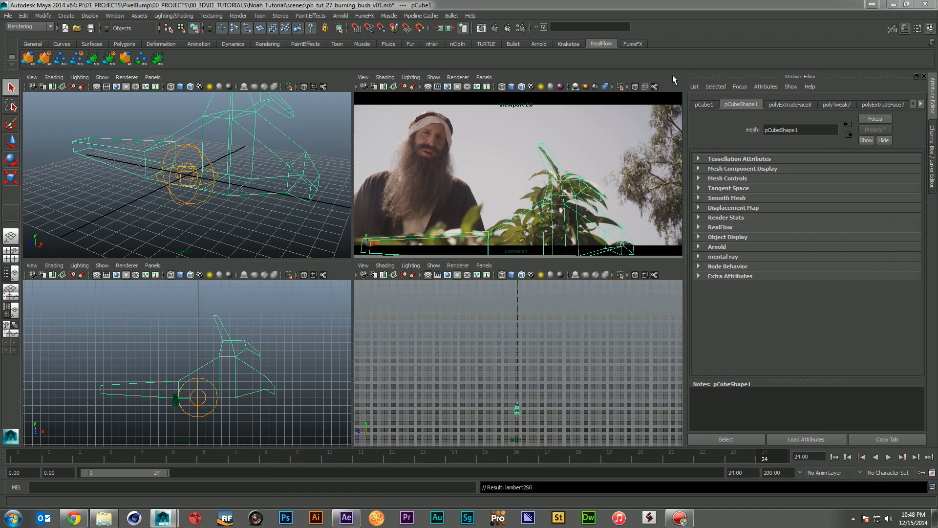
pyautogui.press('6')
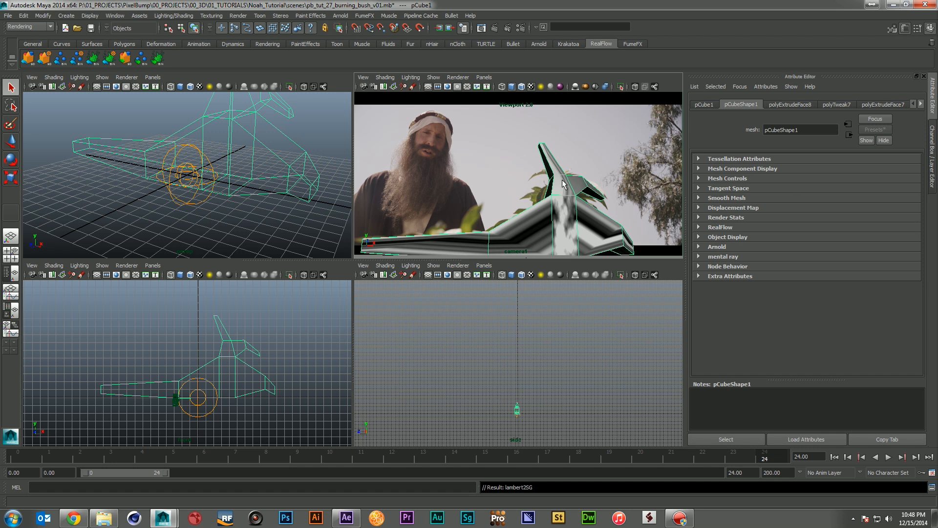
# Apply Automatic Mapping UVs to the bush proxy mesh so the noise texture is not stretched, leaving the projection manipulator
pyautogui.click(555, 207)
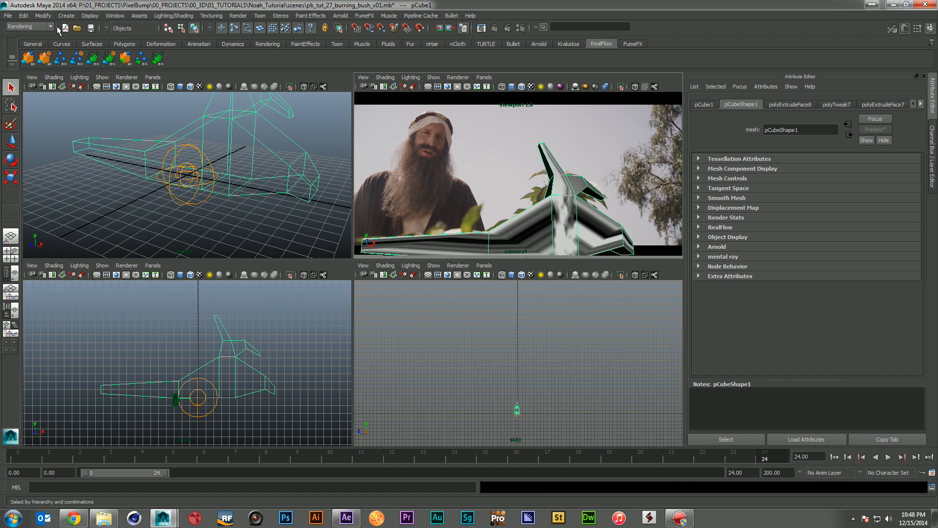
pyautogui.click(18, 27)
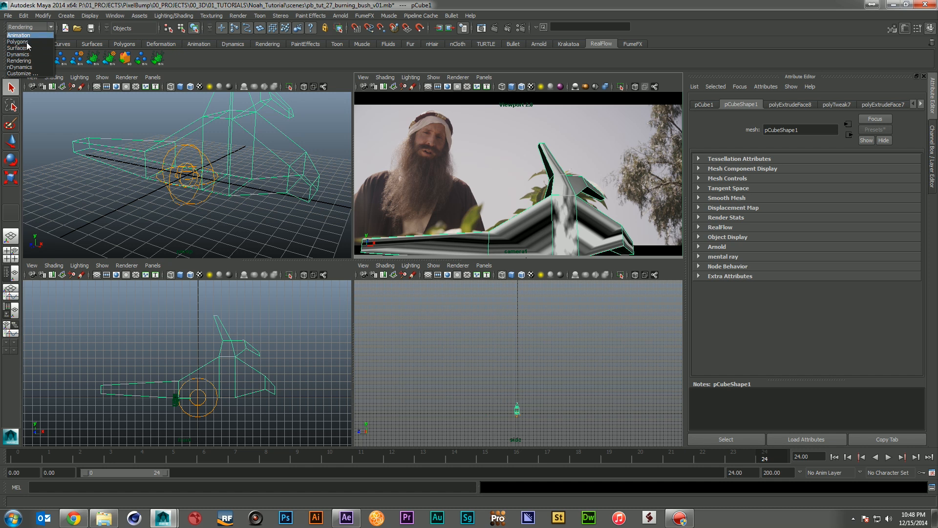
pyautogui.click(22, 42)
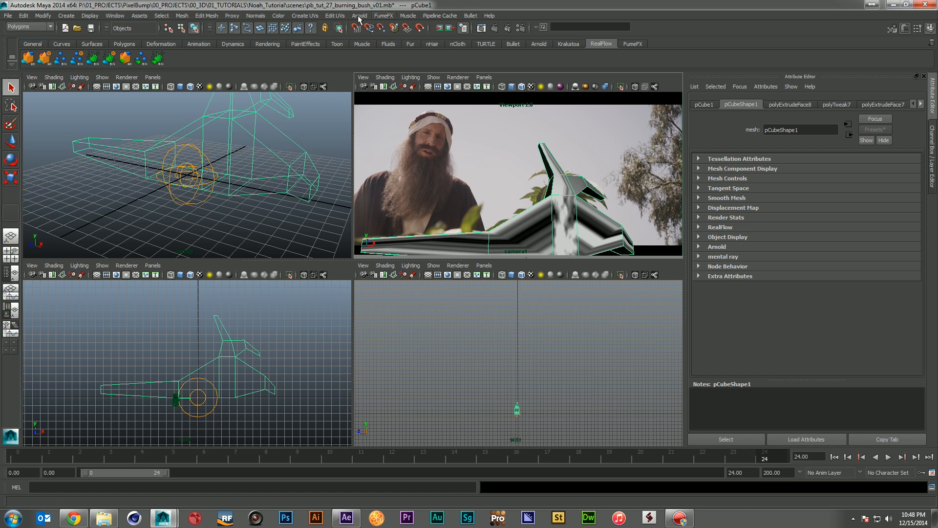
pyautogui.click(333, 16)
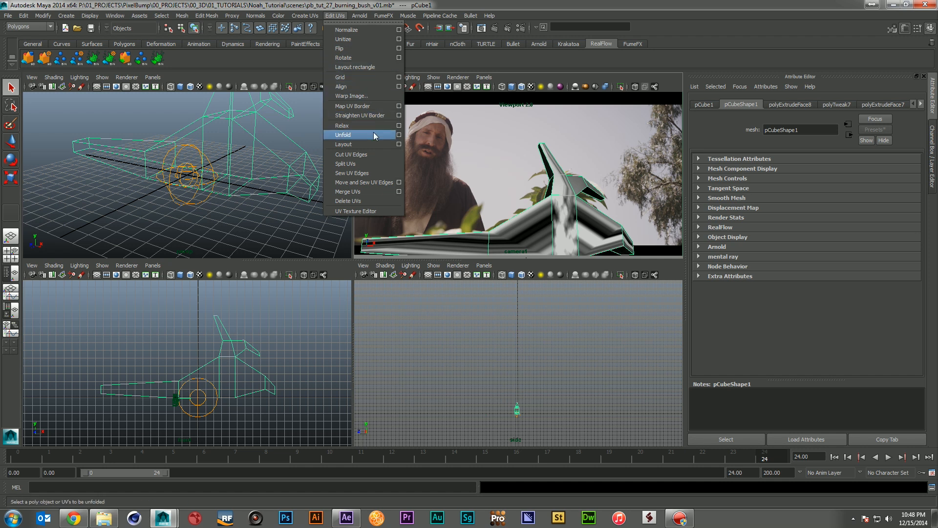
pyautogui.moveTo(308, 16)
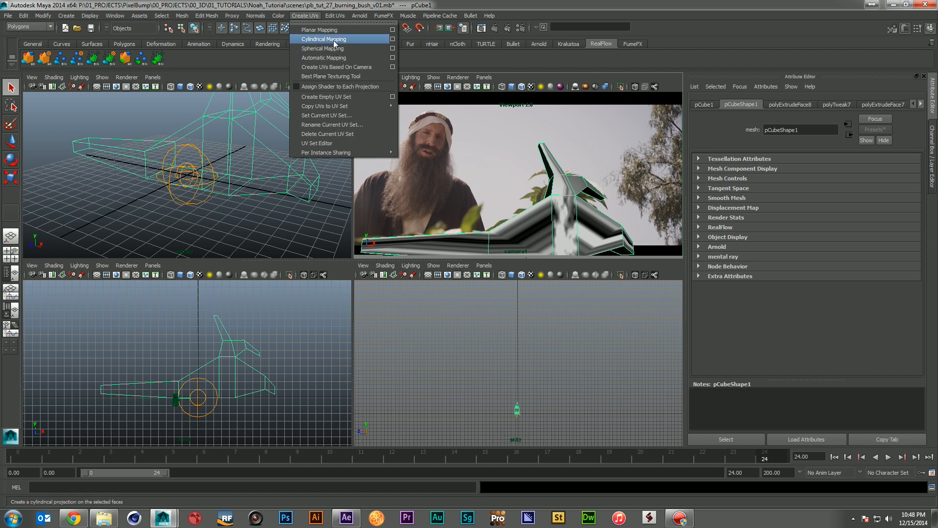
pyautogui.click(333, 58)
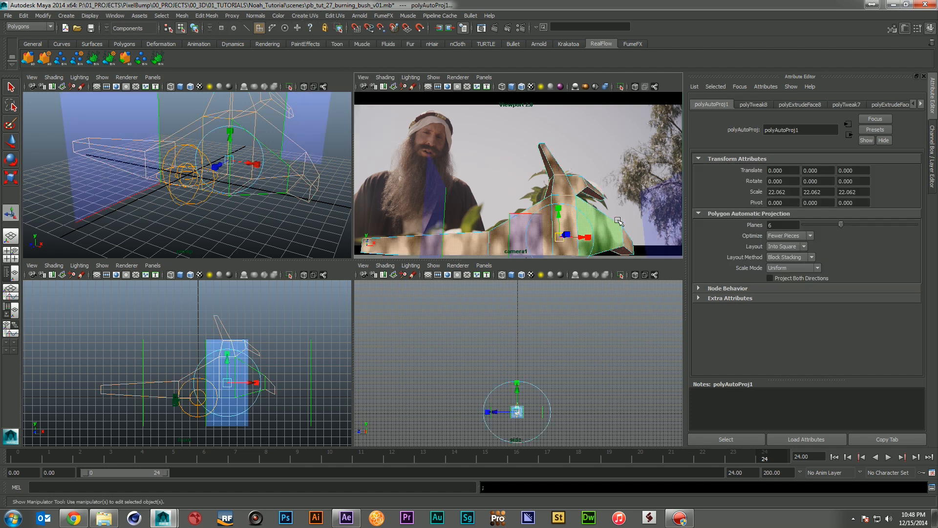
pyautogui.click(501, 202)
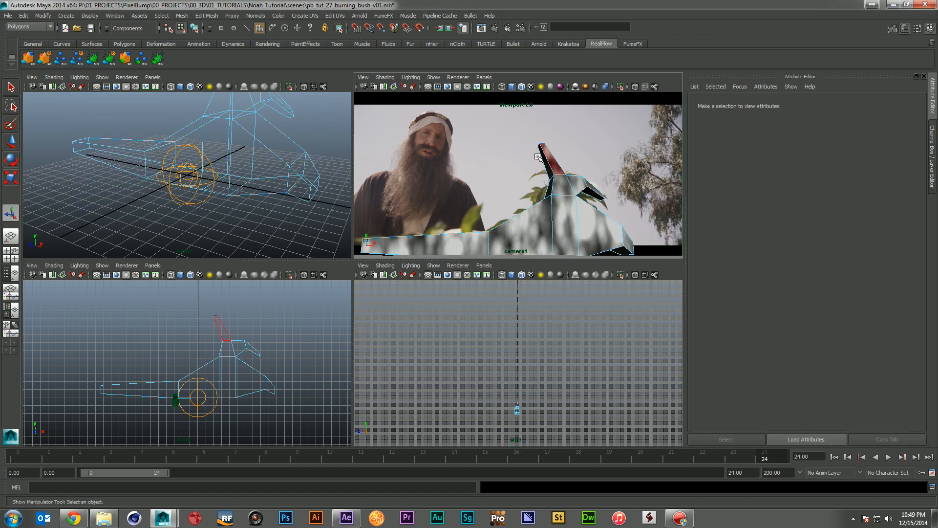
pyautogui.click(12, 89)
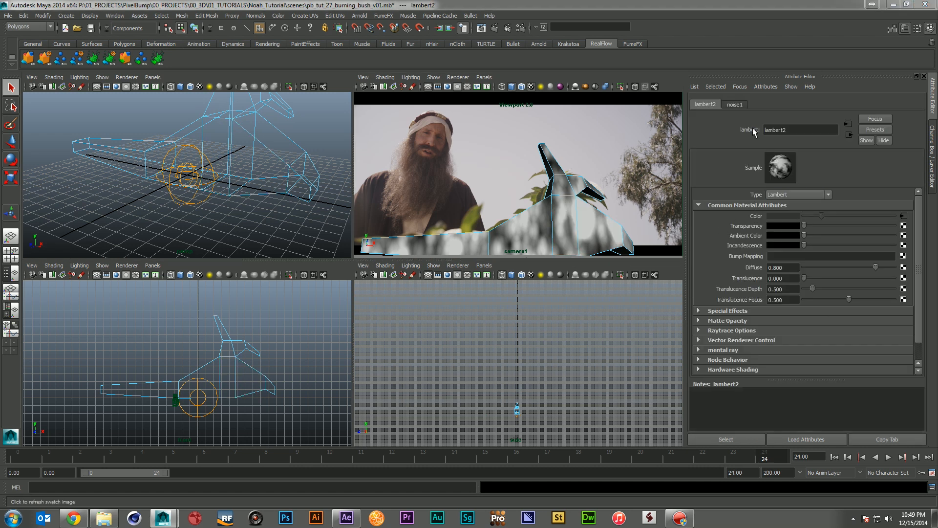
# Adjust the noise texture to about Frequency 5.978, Amplitude 0.641 and Threshold 0.147
pyautogui.click(735, 105)
pyautogui.moveTo(804, 205)
pyautogui.mouseDown()
pyautogui.moveTo(828, 204)
pyautogui.moveTo(794, 210)
pyautogui.mouseUp()
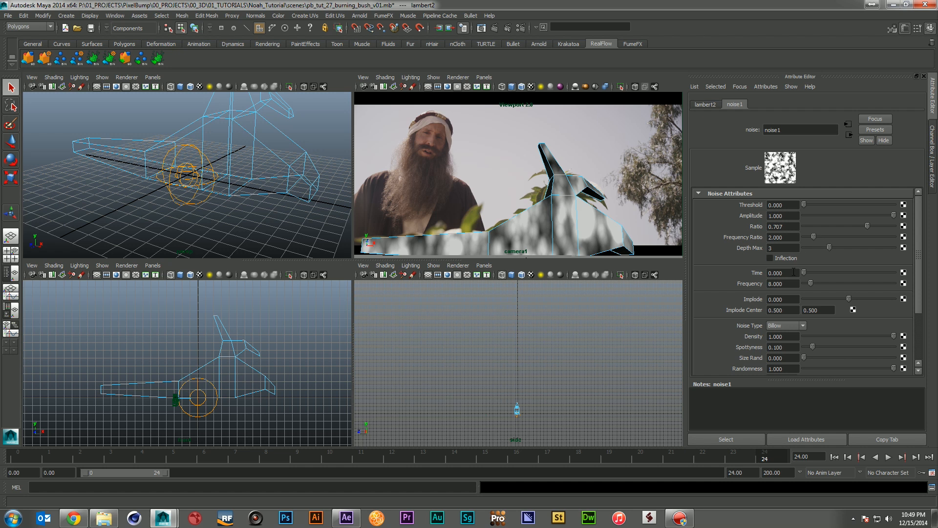
pyautogui.moveTo(813, 283); pyautogui.dragTo(809, 286)
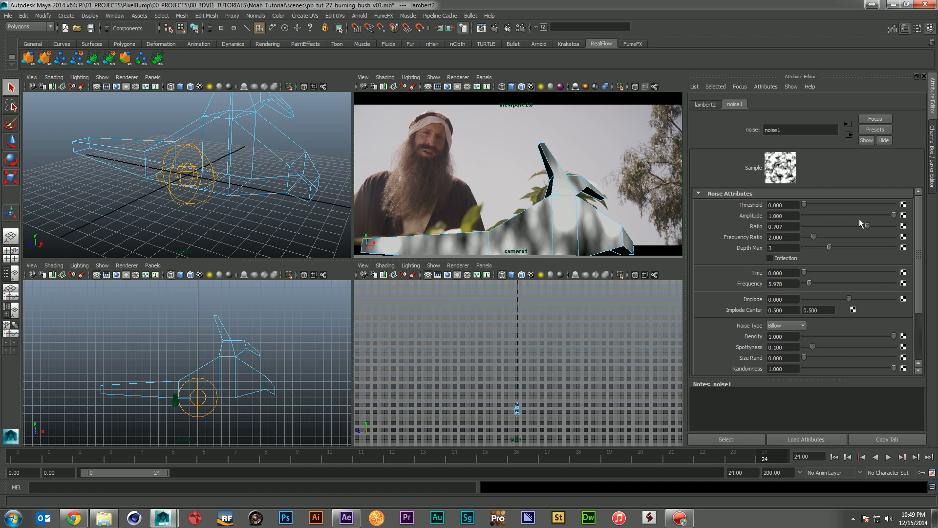
pyautogui.moveTo(894, 216); pyautogui.dragTo(861, 221)
pyautogui.moveTo(804, 205); pyautogui.dragTo(862, 217)
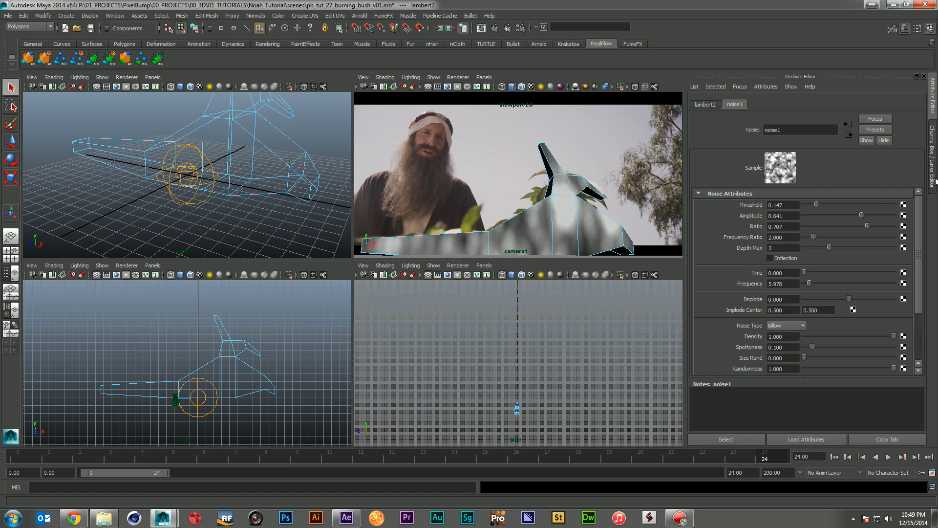
# Create the expression "noise1.time=time*4;" on the noise texture's Time attribute to animate it, and close the expression editor
pyautogui.rightClick(788, 274)
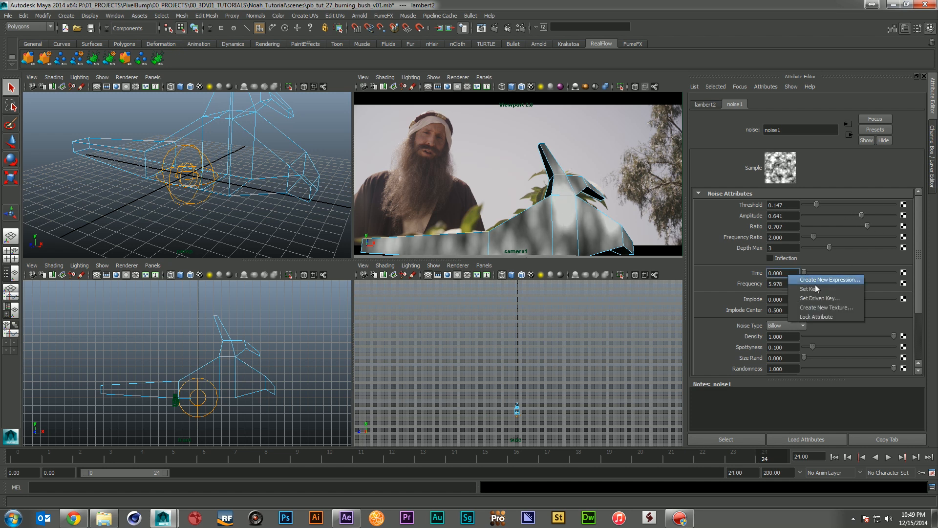
pyautogui.click(818, 282)
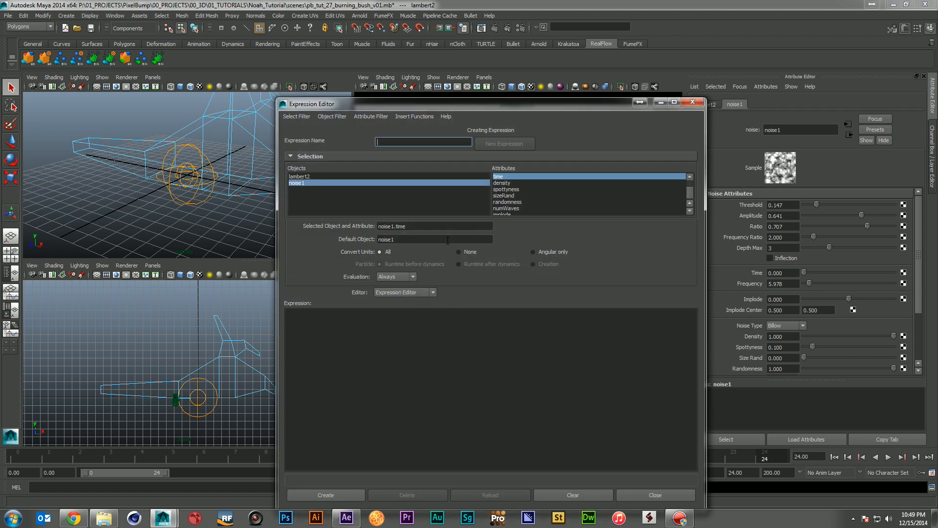
pyautogui.press('Tab')
pyautogui.hotkey('ctrl', 'c')
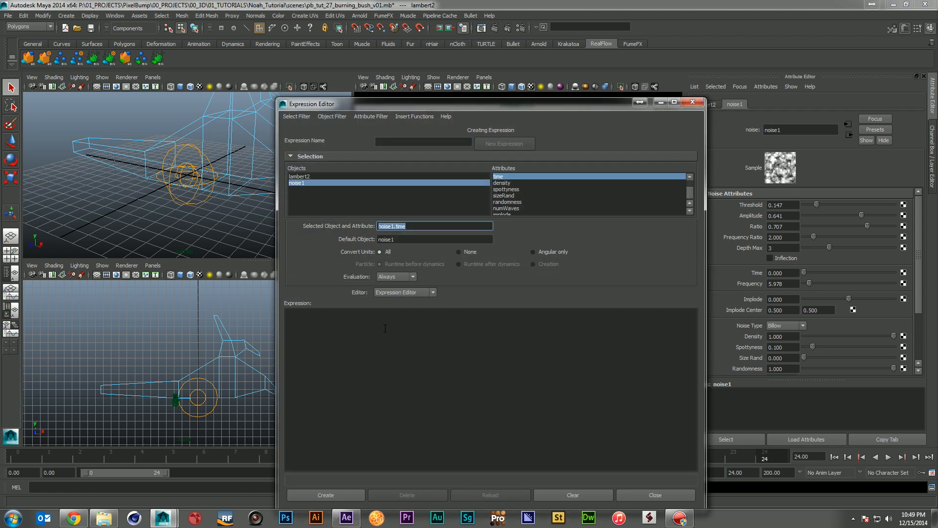
pyautogui.click(391, 326)
pyautogui.hotkey('ctrl', 'v')
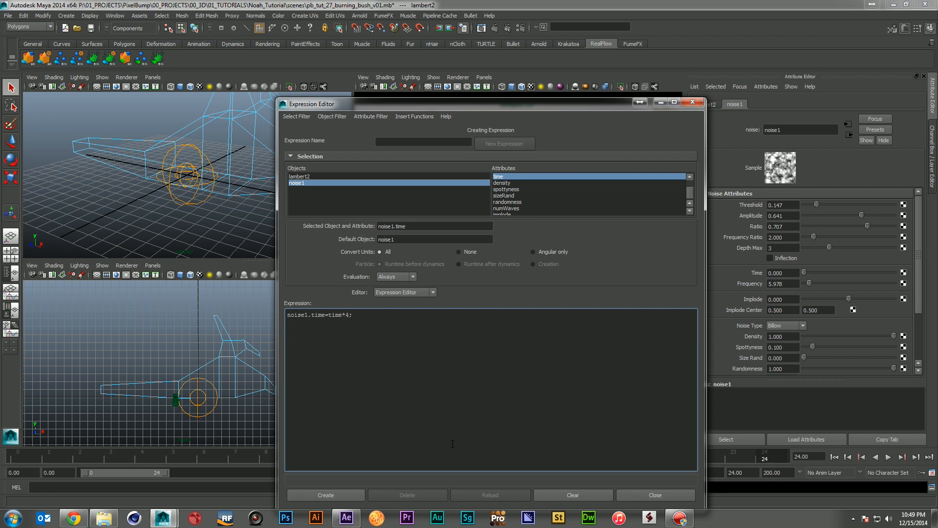
pyautogui.click(337, 495)
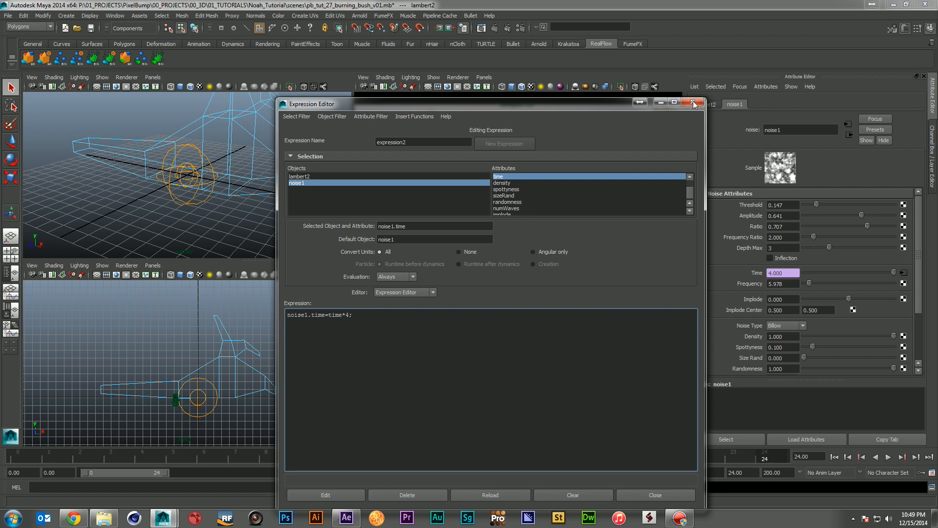
pyautogui.click(699, 102)
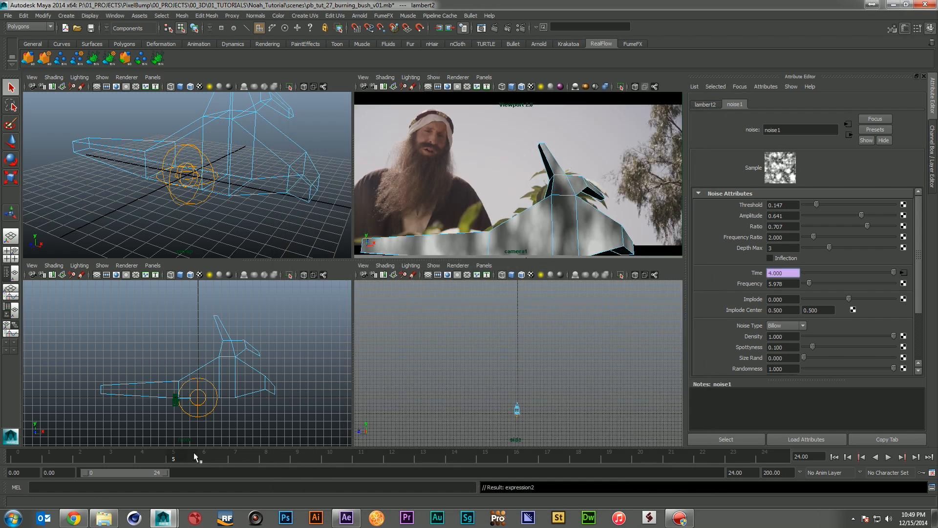
# Play back the animated noise, rewind to frame 0, and switch the camera view's renderer away from Viewport 2.0
pyautogui.hotkey('alt', 'v')
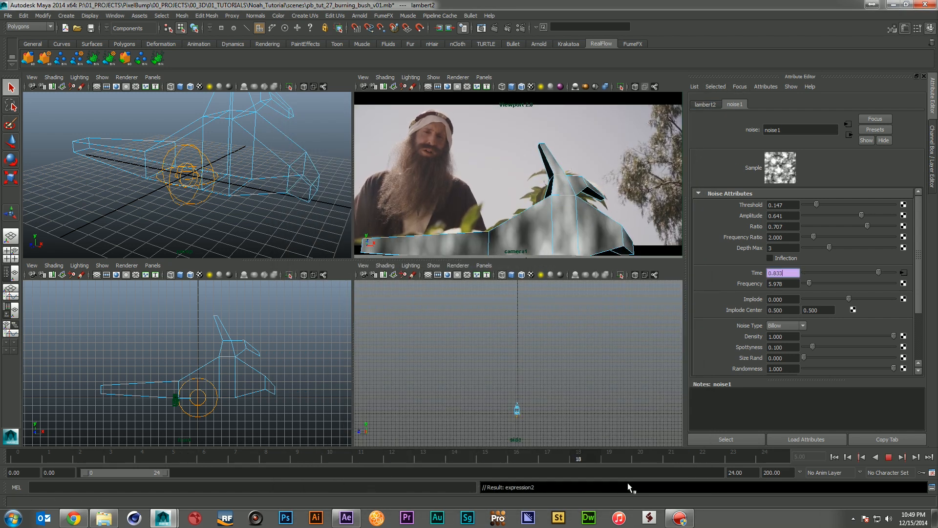
pyautogui.hotkey('alt', 'v')
pyautogui.hotkey('alt', 'shift', 'v')
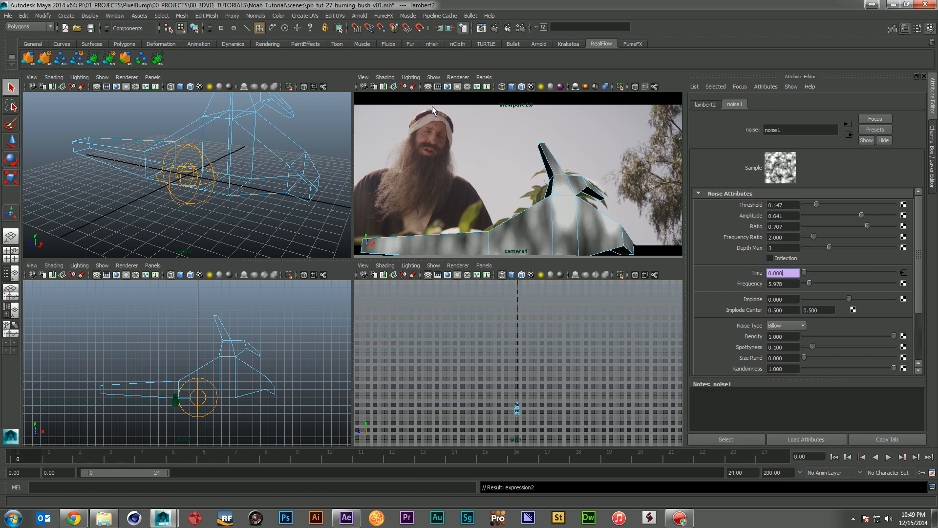
pyautogui.click(457, 79)
pyautogui.click(479, 93)
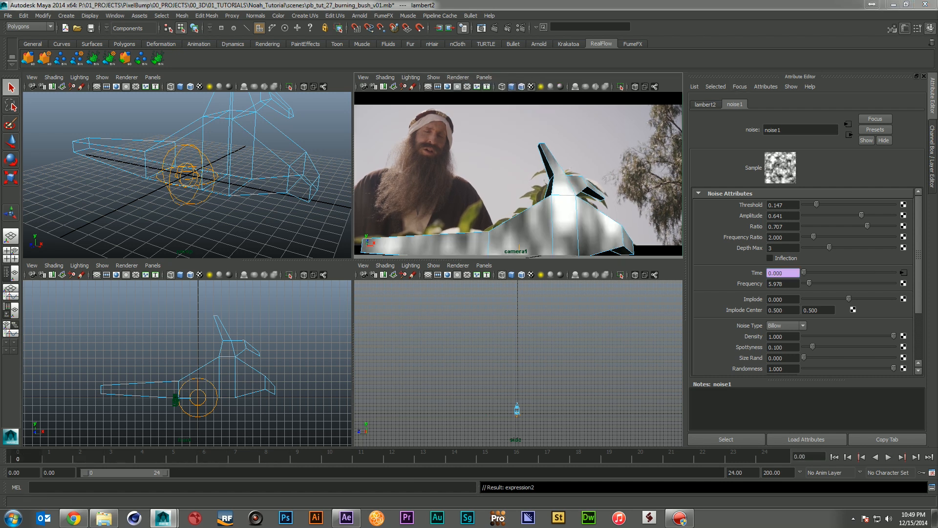
# Return to object selection mode with the bush proxy mesh selected and hide the mesh
pyautogui.click(611, 205)
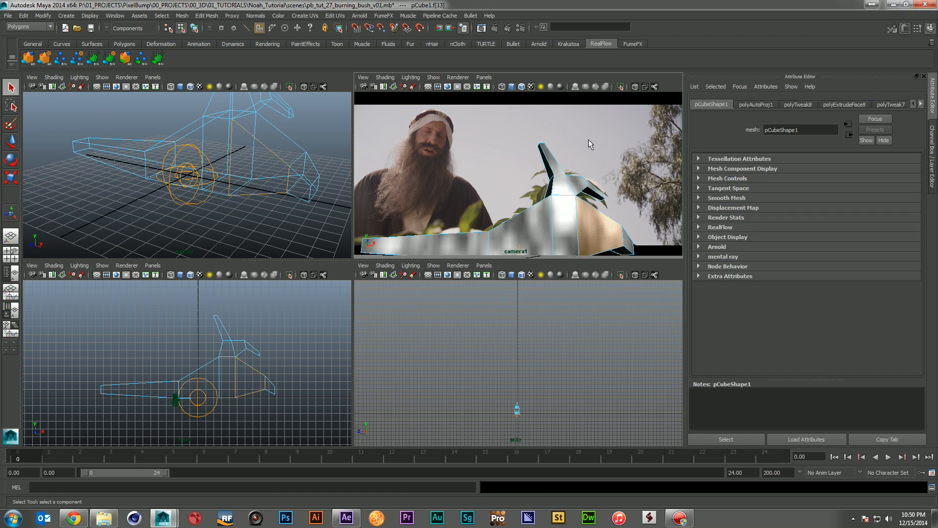
pyautogui.press('F8')
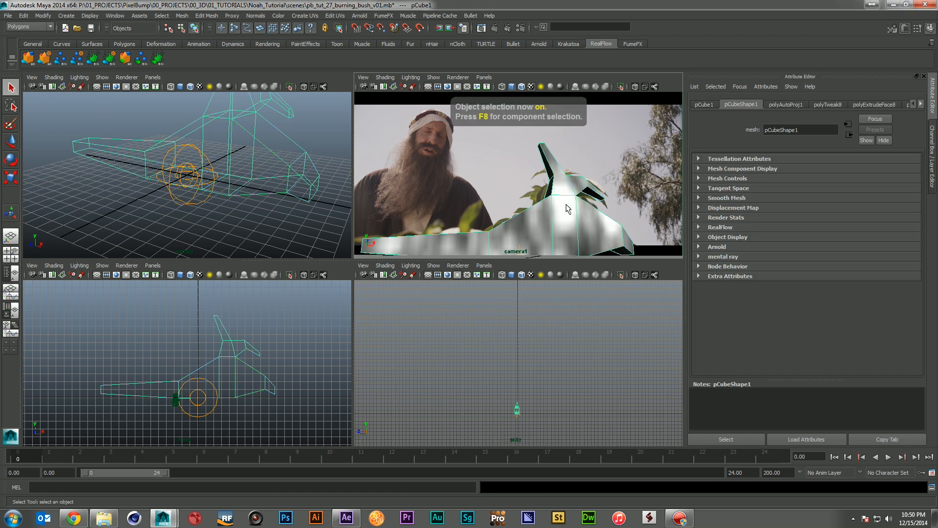
pyautogui.hotkey('ctrl', 'h')
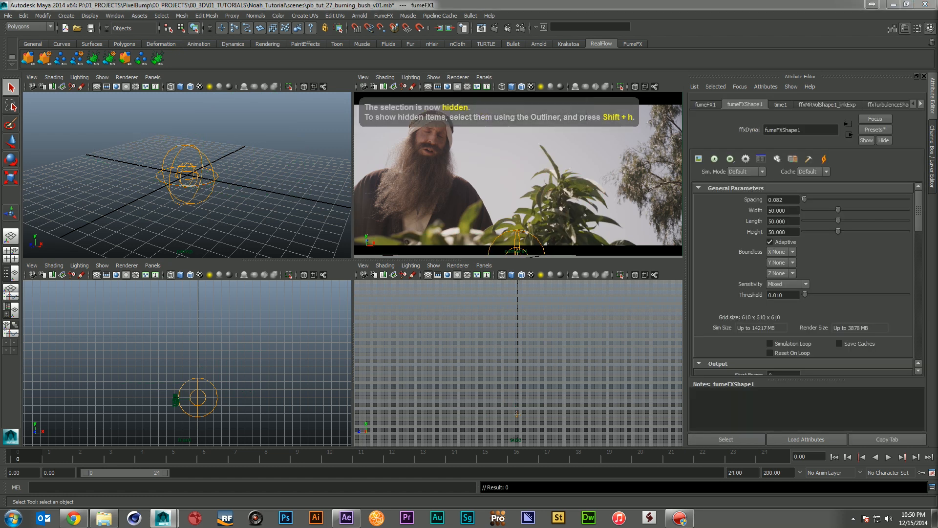
# Set the FumeFX object source's Fuel Map Source to Intensity and connect the lambert2 material as its map
pyautogui.click(516, 230)
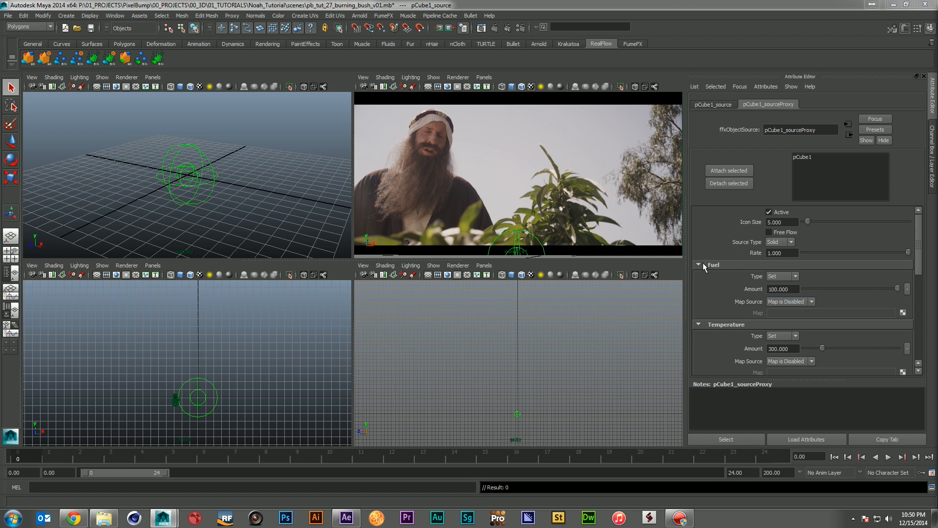
pyautogui.scroll(-2, 718, 272)
pyautogui.click(790, 273)
pyautogui.click(786, 306)
pyautogui.moveTo(937, 163); pyautogui.dragTo(232, 125)
pyautogui.moveTo(290, 178); pyautogui.dragTo(725, 301, button='middle')
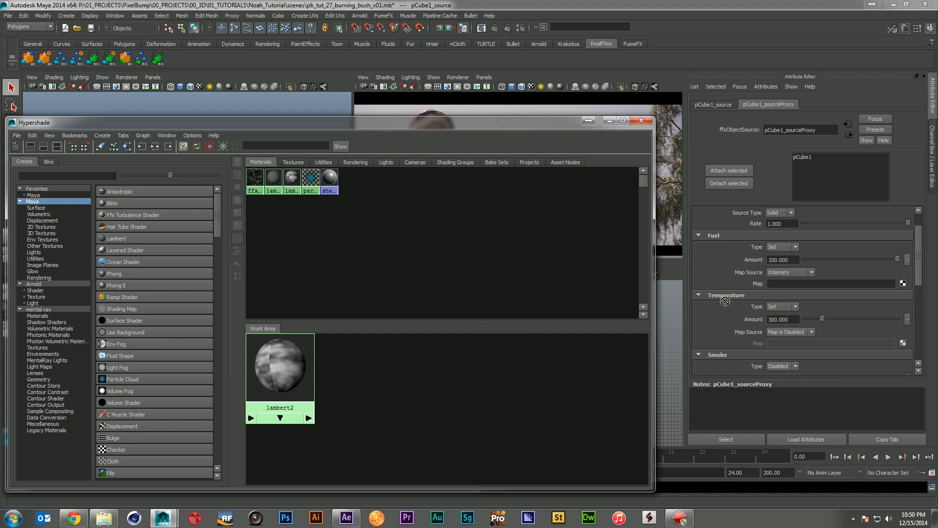
pyautogui.moveTo(773, 283); pyautogui.dragTo(747, 282, button='middle')
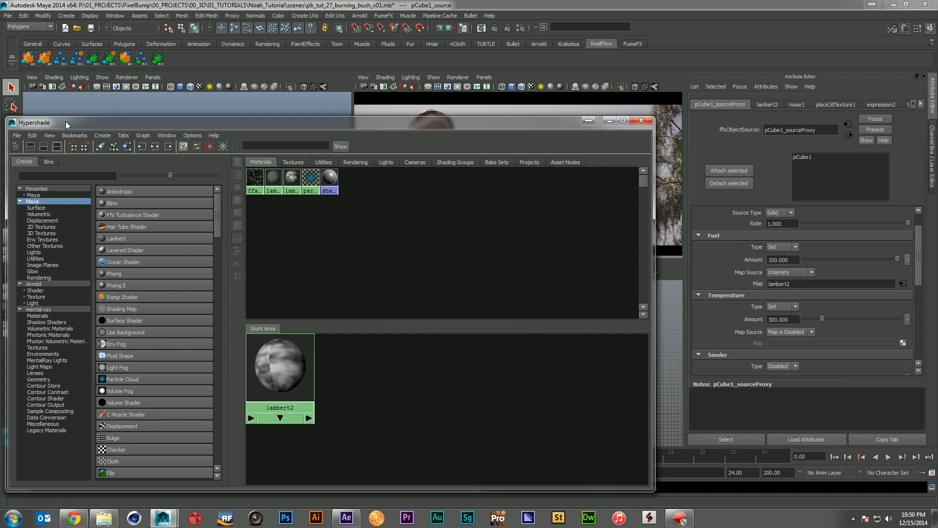
pyautogui.moveTo(65, 121); pyautogui.dragTo(937, 147)
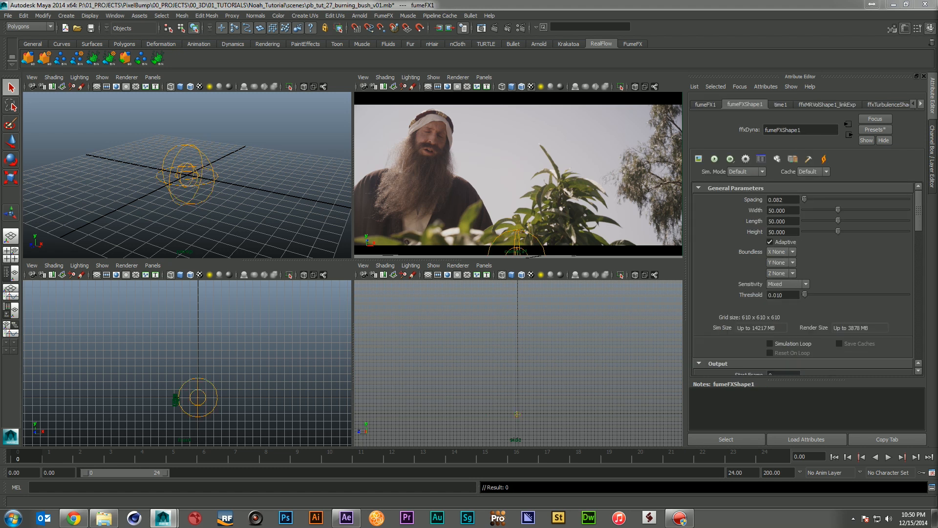
# Unhide all hidden objects, set the FumeFX container's Spacing to 0.2, and save the scene
pyautogui.hotkey('shift', 'h')
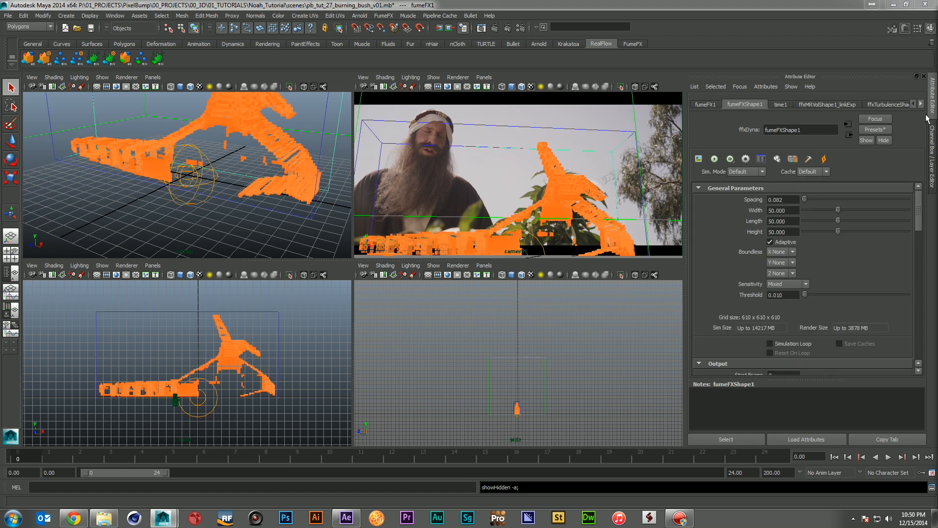
pyautogui.click(708, 104)
pyautogui.click(753, 104)
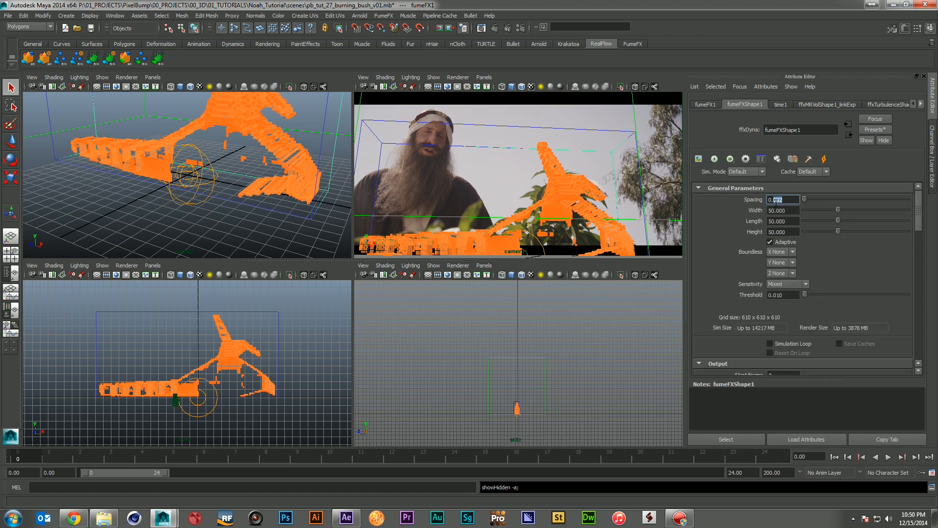
pyautogui.write('2')
pyautogui.press('Return')
pyautogui.hotkey('ctrl', 's')
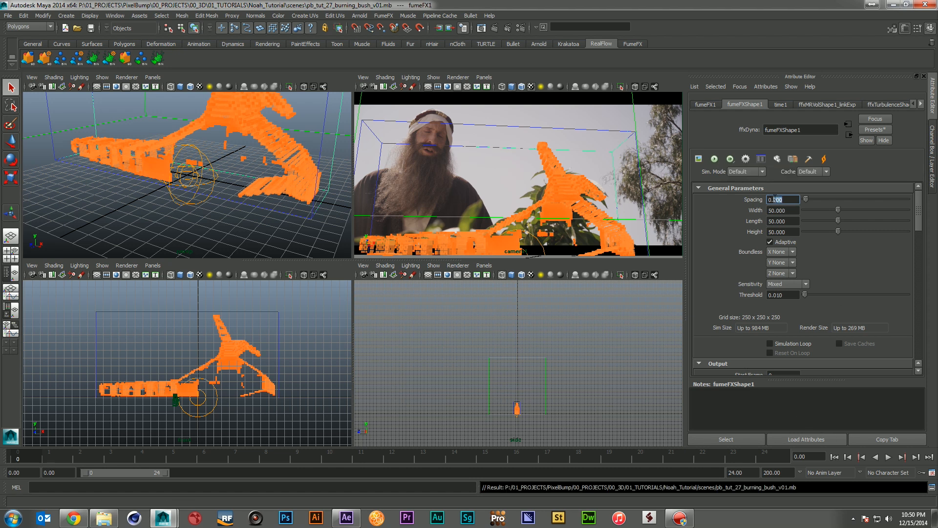
# Set the FumeFX container's Spacing to 0.17 and start the simulation
pyautogui.write('175')
pyautogui.press('Return')
pyautogui.click(715, 159)
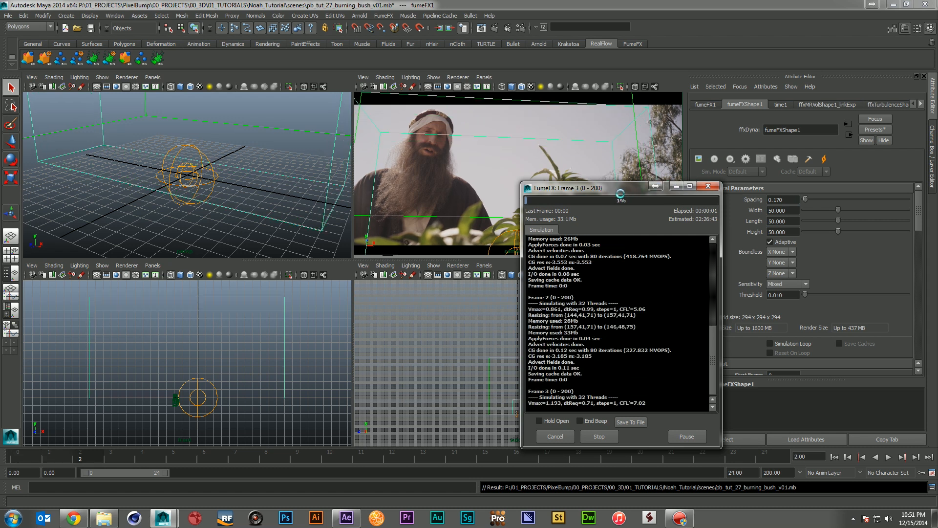
pyautogui.moveTo(614, 188); pyautogui.dragTo(703, 181)
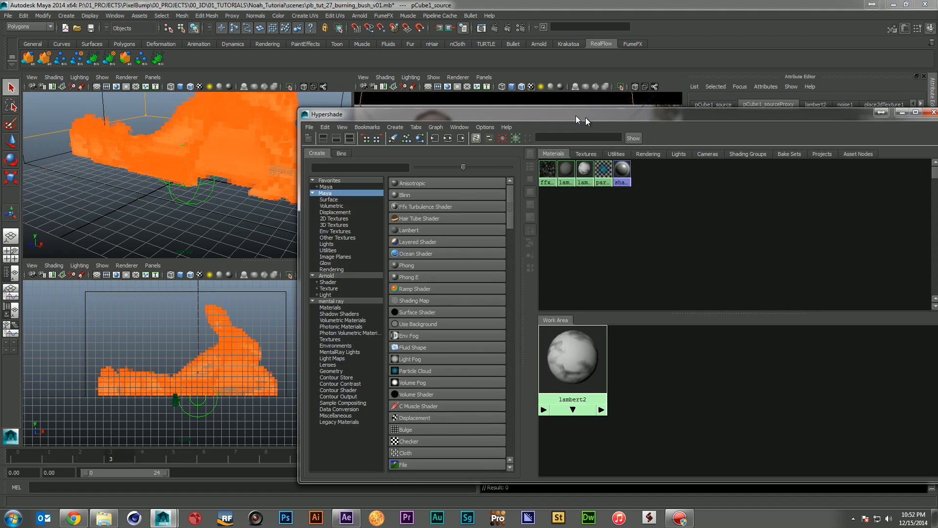
# Replace the object source's fuel map with the noise1 texture from the Hypershade
pyautogui.moveTo(576, 115); pyautogui.dragTo(454, 112)
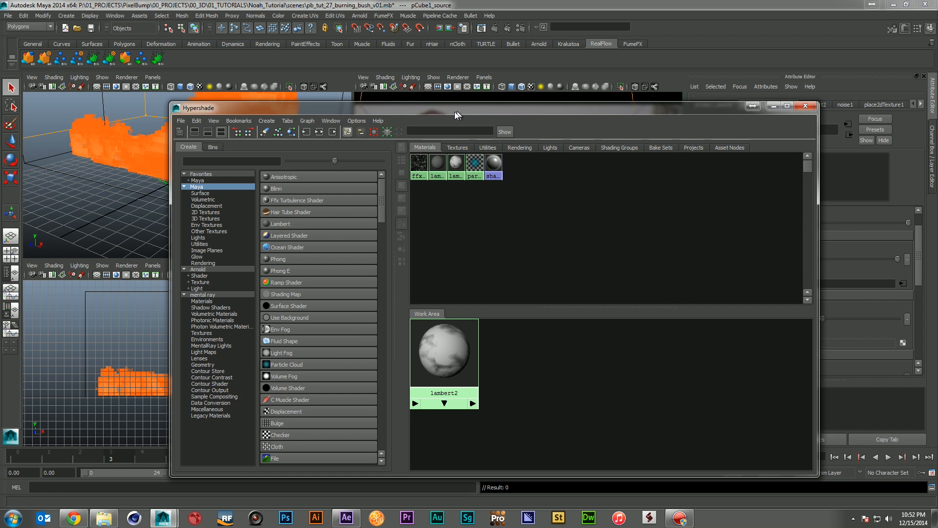
pyautogui.click(450, 147)
pyautogui.moveTo(502, 106); pyautogui.dragTo(337, 103)
pyautogui.moveTo(272, 158); pyautogui.dragTo(736, 279, button='middle')
pyautogui.moveTo(385, 106); pyautogui.dragTo(937, 122)
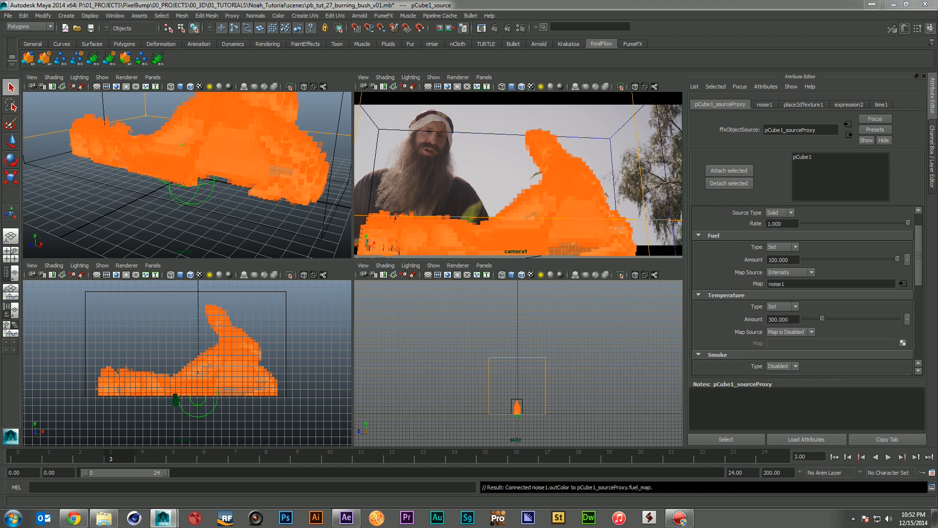
# Simulate the fire with the noise fuel map and stop it around frame 9
pyautogui.click(713, 158)
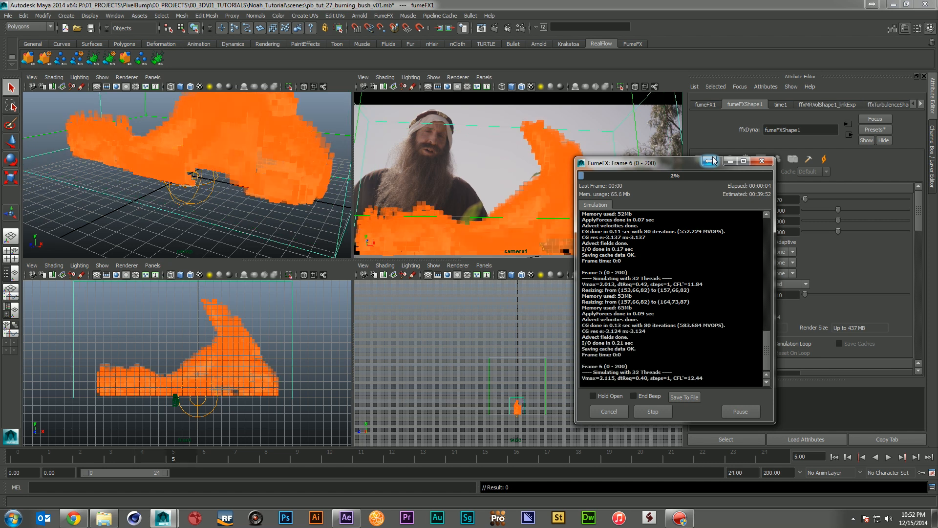
pyautogui.moveTo(673, 162); pyautogui.dragTo(293, 181)
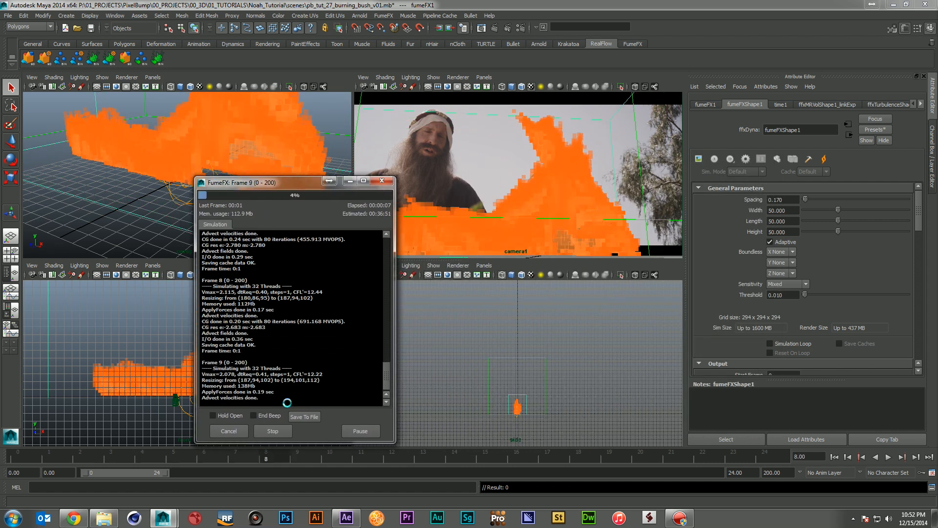
pyautogui.click(280, 430)
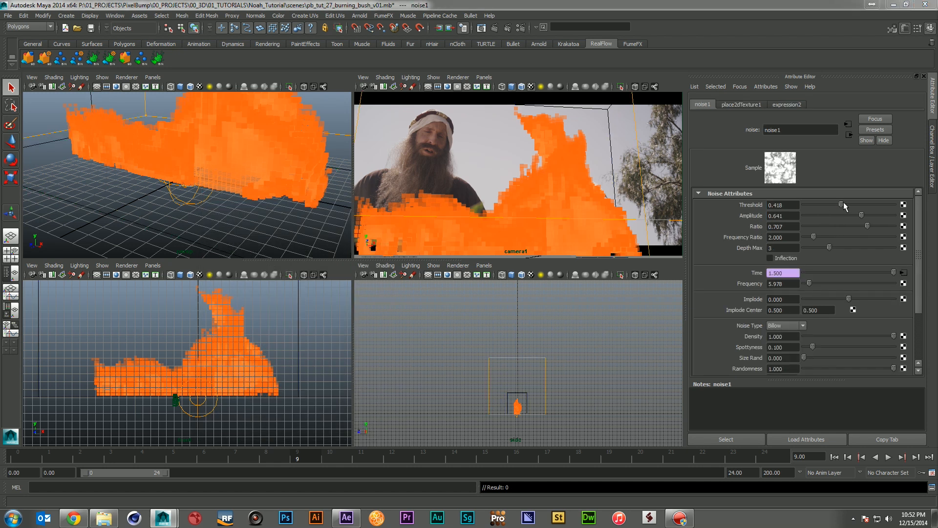
# Lower the noise texture's Threshold to about 0.087, rerun the FumeFX simulation and stop it around frame 12
pyautogui.moveTo(843, 205); pyautogui.dragTo(812, 207)
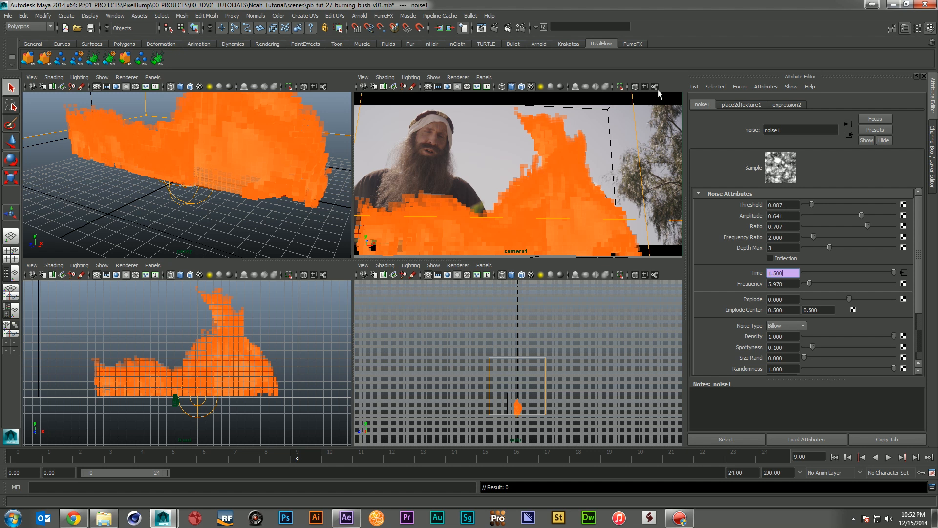
pyautogui.click(637, 145)
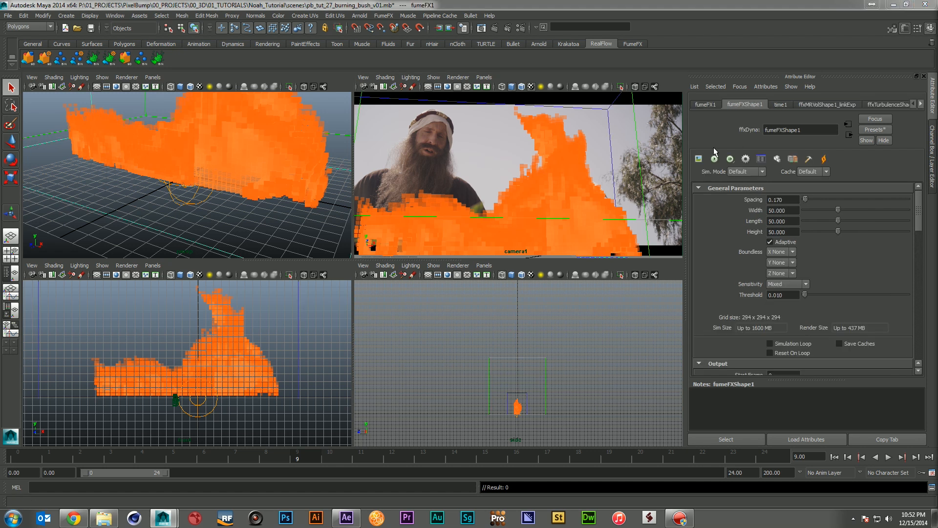
pyautogui.click(714, 158)
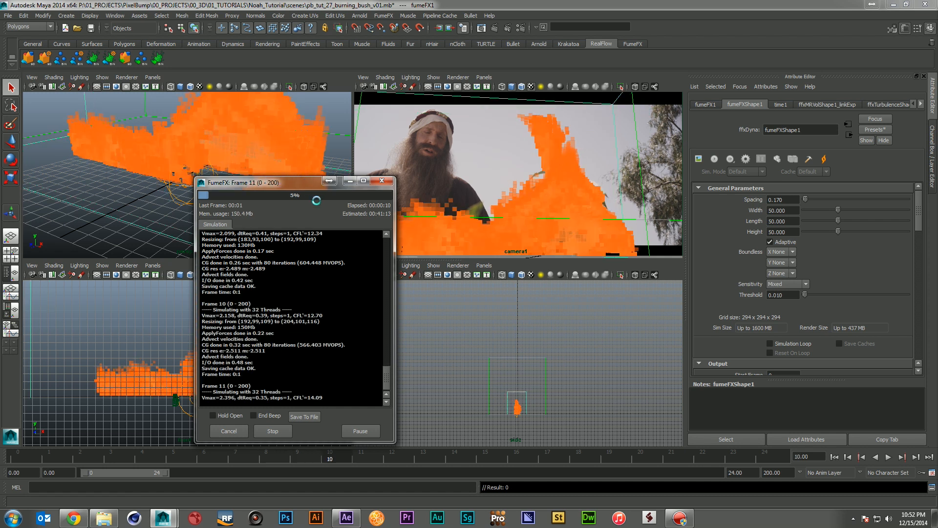
pyautogui.click(271, 431)
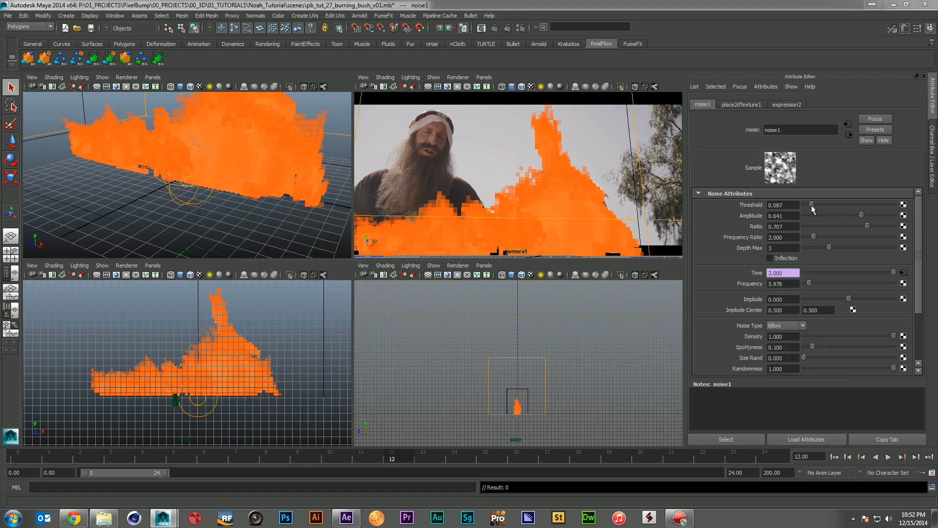
# Fine-tune the noise texture's Frequency and run the FumeFX simulation again
pyautogui.moveTo(811, 284); pyautogui.dragTo(808, 287)
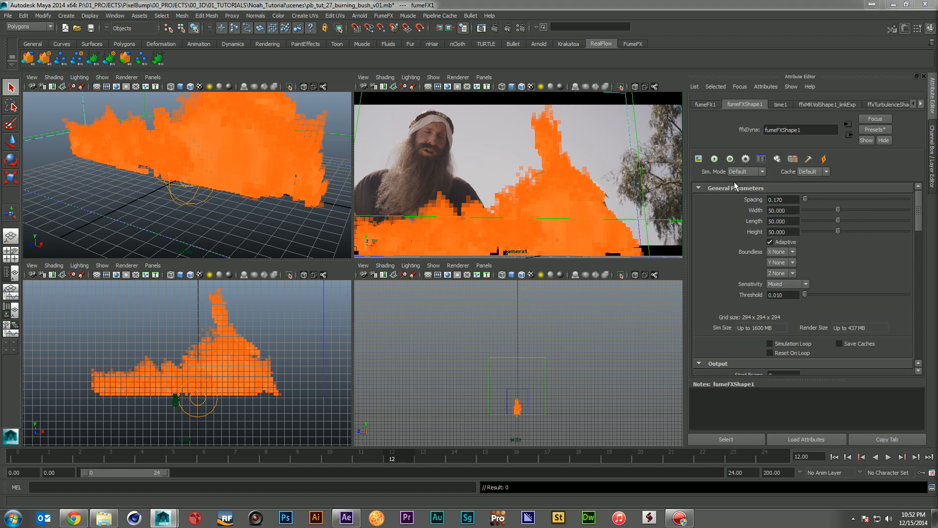
pyautogui.click(715, 159)
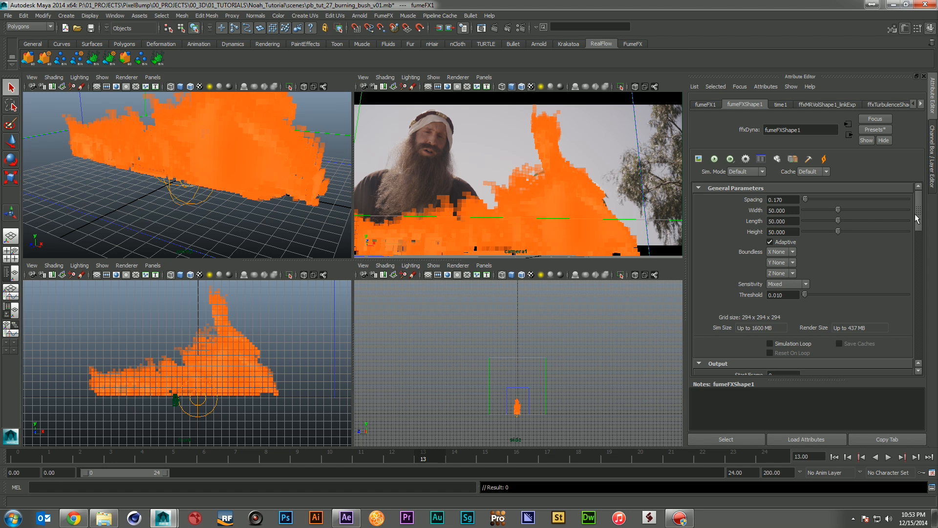
# Set the fire Opacity to 1 in the FumeFX container's Rendering Settings, collapsing Post Processing
pyautogui.moveTo(917, 218); pyautogui.dragTo(907, 347)
pyautogui.click(766, 230)
pyautogui.click(765, 230)
pyautogui.click(765, 301)
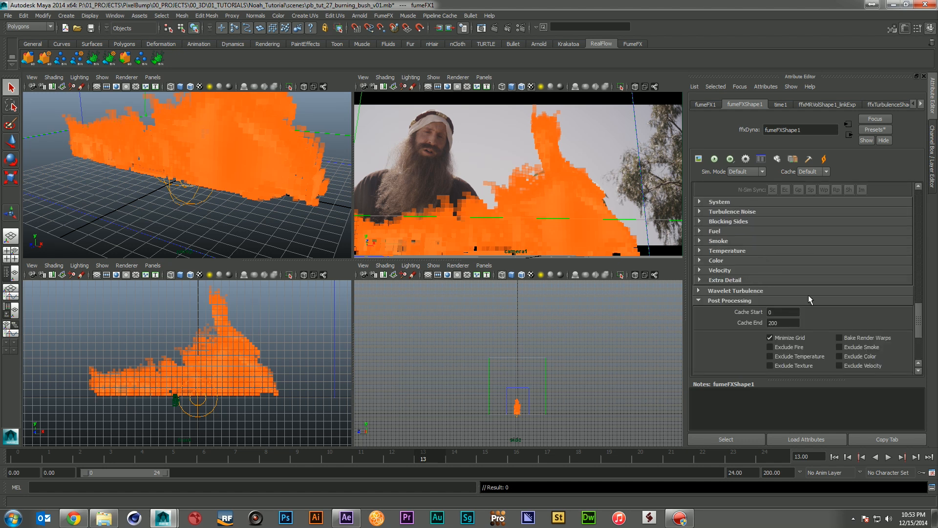
pyautogui.scroll(-2, 808, 295)
pyautogui.click(790, 272)
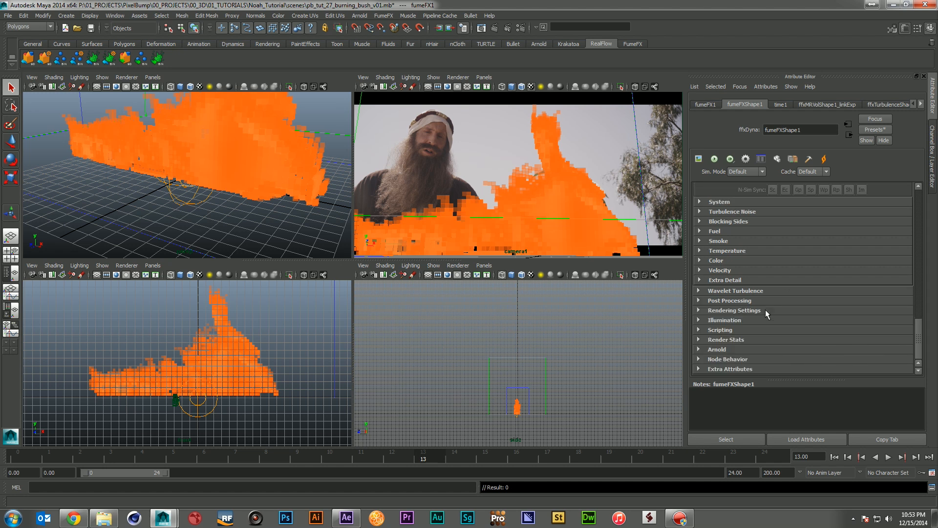
pyautogui.click(765, 309)
pyautogui.scroll(-4, 800, 304)
pyautogui.doubleClick(784, 284)
pyautogui.write('1')
pyautogui.press('Return')
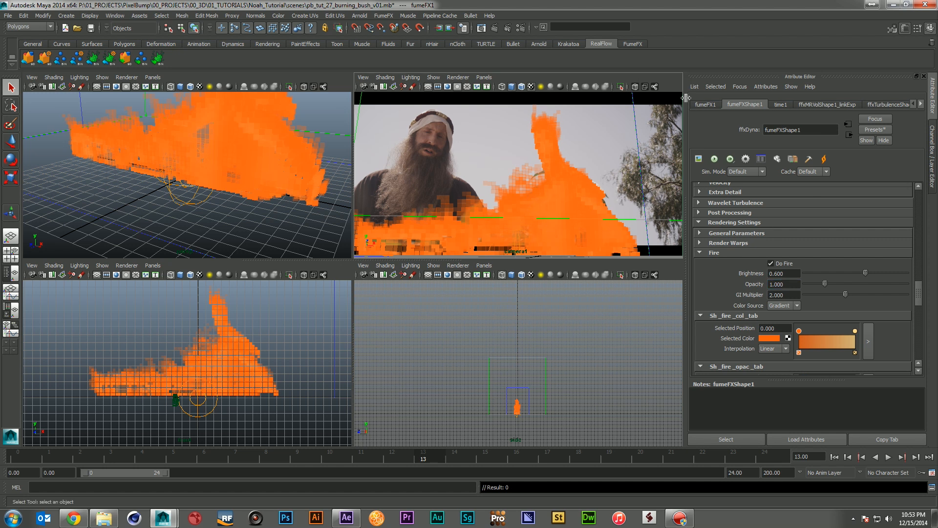
# Save the scene and render frame 13 through the camera
pyautogui.hotkey('ctrl', 's')
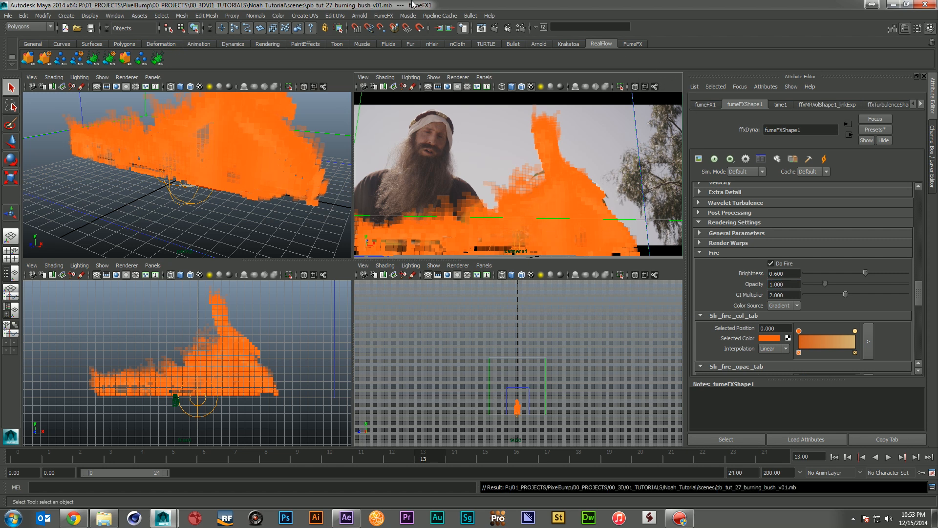
pyautogui.click(499, 28)
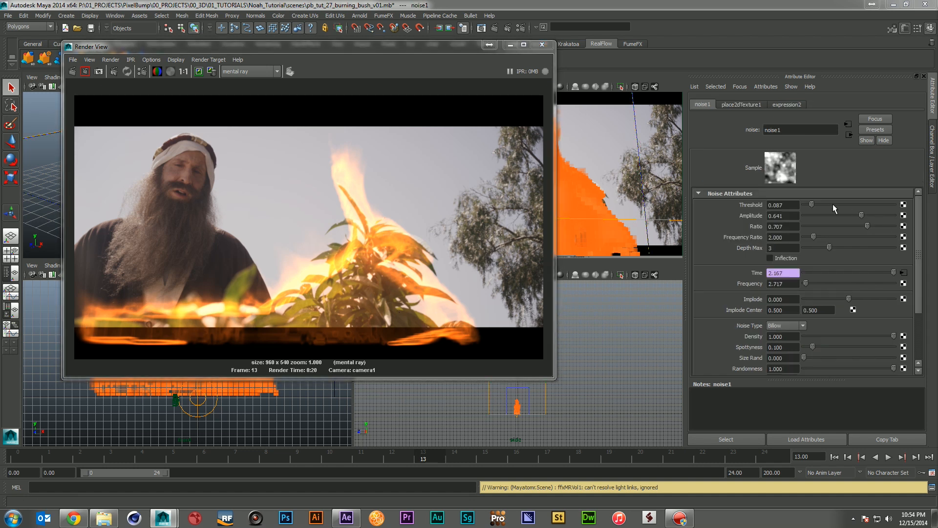
# Set the noise texture's Frequency to 4.5 and rerun the FumeFX simulation from the start
pyautogui.moveTo(807, 283); pyautogui.dragTo(723, 287)
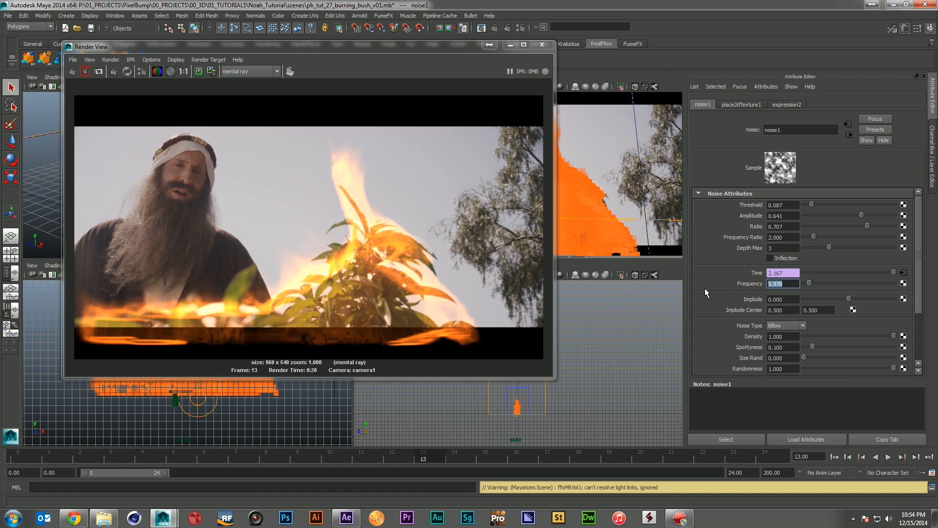
pyautogui.write('4.500')
pyautogui.press('Return')
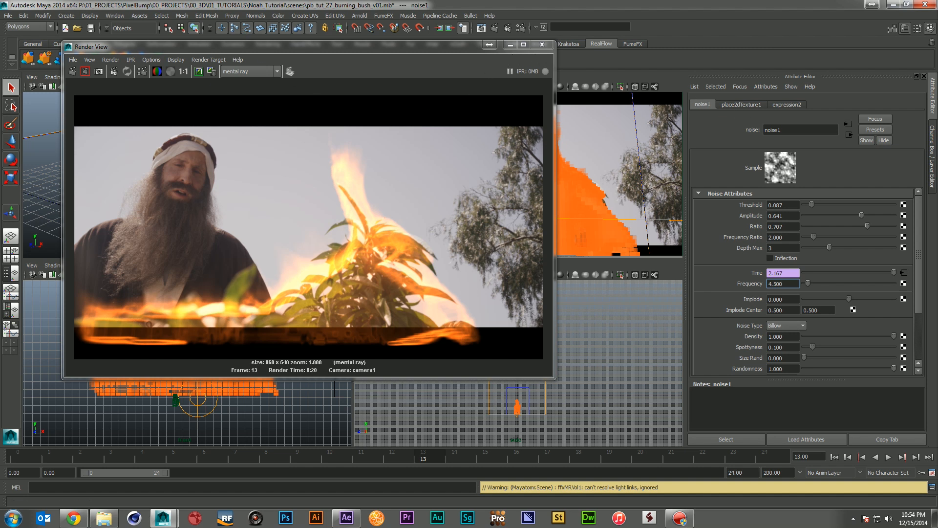
pyautogui.click(586, 205)
pyautogui.click(542, 45)
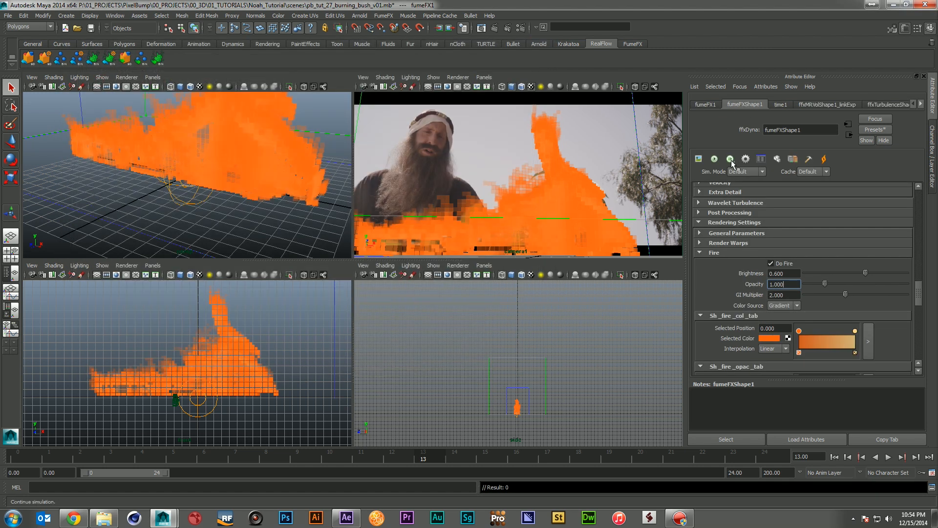
pyautogui.click(715, 160)
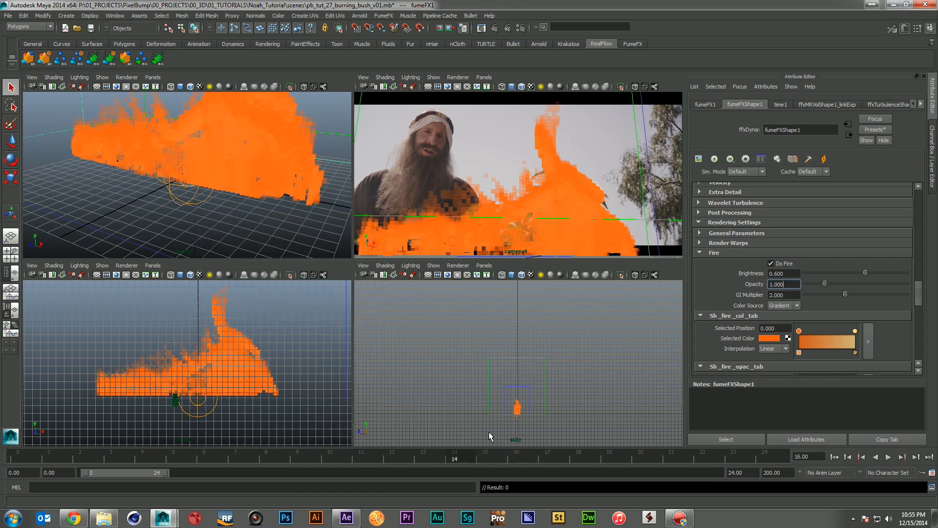
# Return to frame 13 and render it to check the fire, repositioning the render window
pyautogui.click(433, 458)
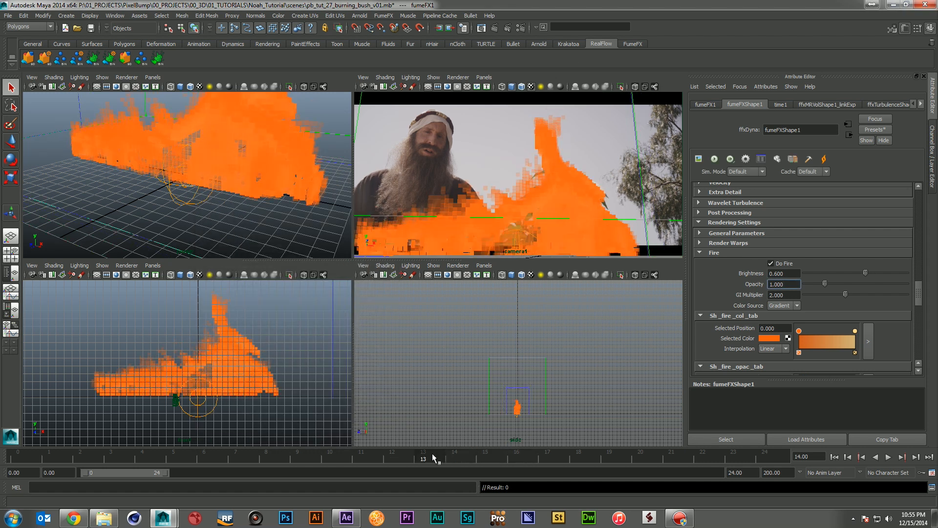
pyautogui.click(494, 27)
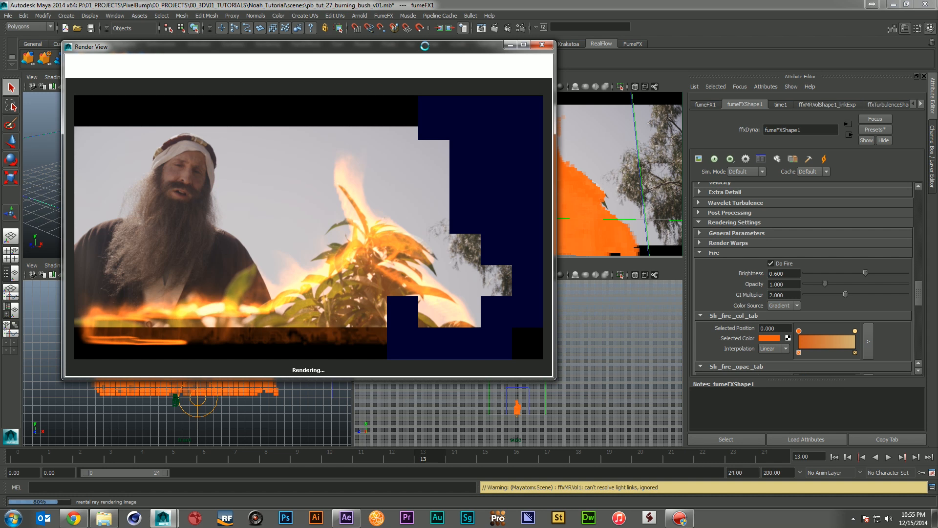
pyautogui.moveTo(425, 47); pyautogui.dragTo(481, 78)
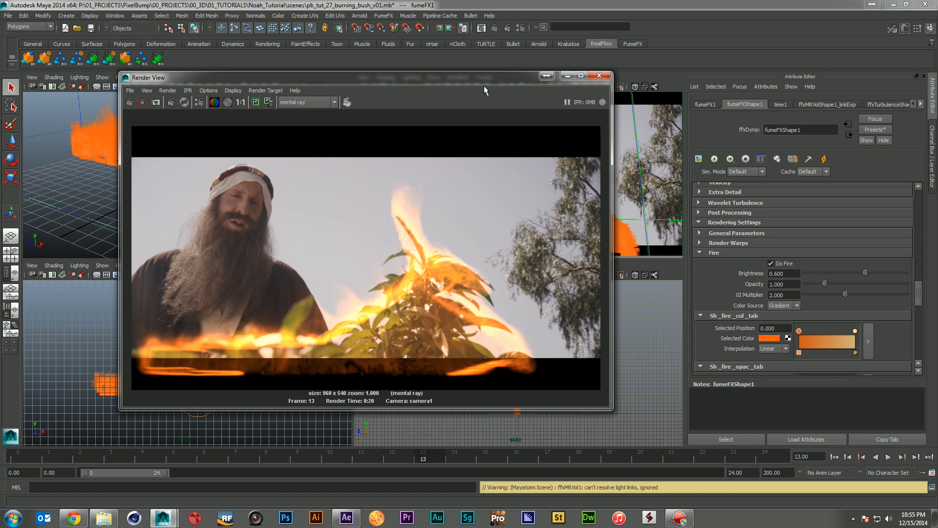
pyautogui.moveTo(478, 78); pyautogui.dragTo(447, 88)
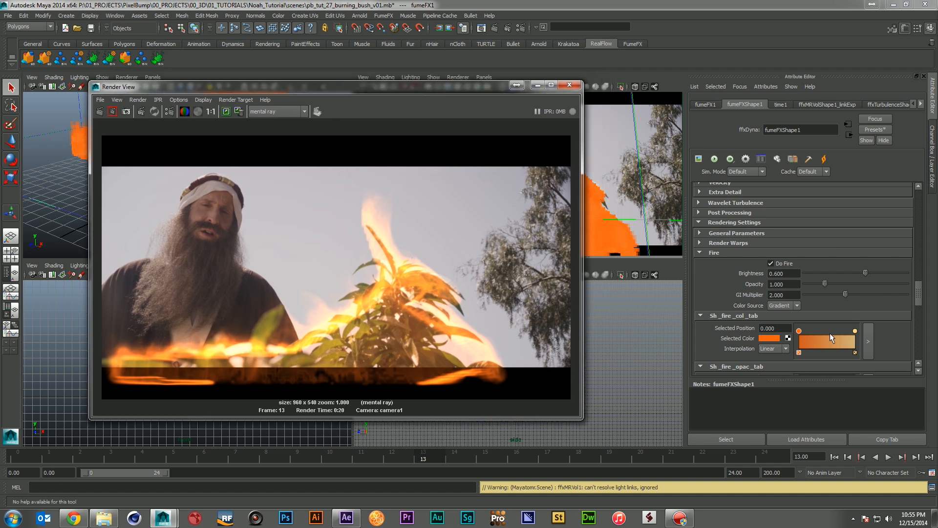
# Move the fire color gradient's light key to position 0.809 and add a paler, less saturated key at position 1
pyautogui.moveTo(855, 332); pyautogui.dragTo(844, 330)
pyautogui.click(569, 85)
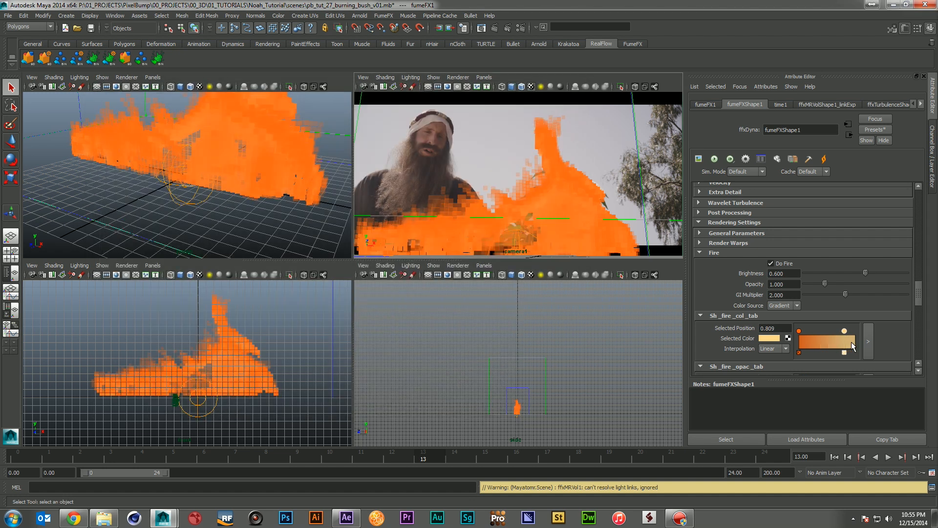
pyautogui.click(854, 342)
pyautogui.click(766, 342)
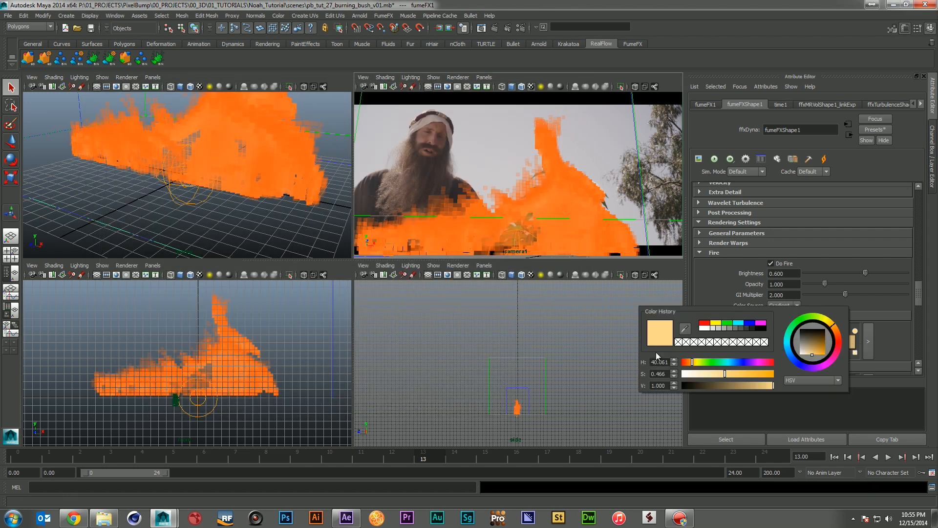
pyautogui.moveTo(711, 374); pyautogui.dragTo(707, 374)
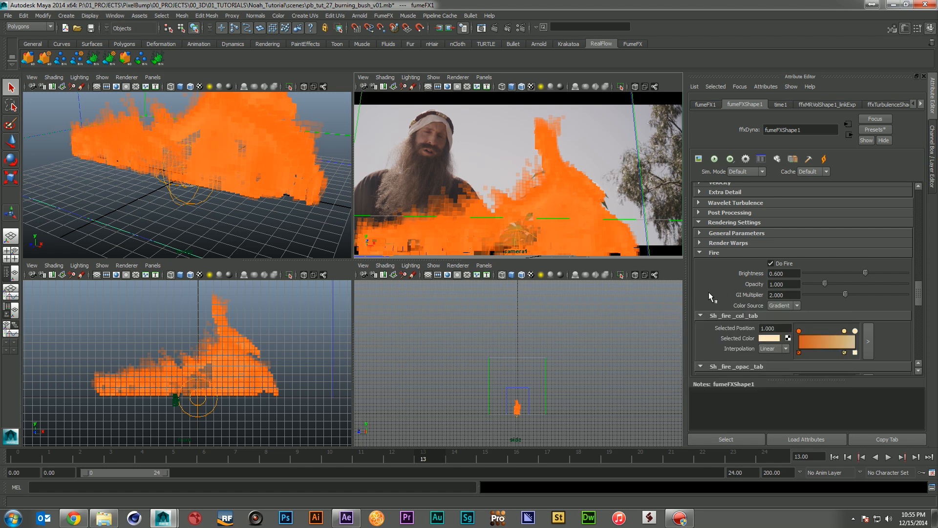
# Add an orange key near the start of the fire color gradient and change the start key to a darker red-orange
pyautogui.click(805, 341)
pyautogui.click(771, 337)
pyautogui.click(647, 403)
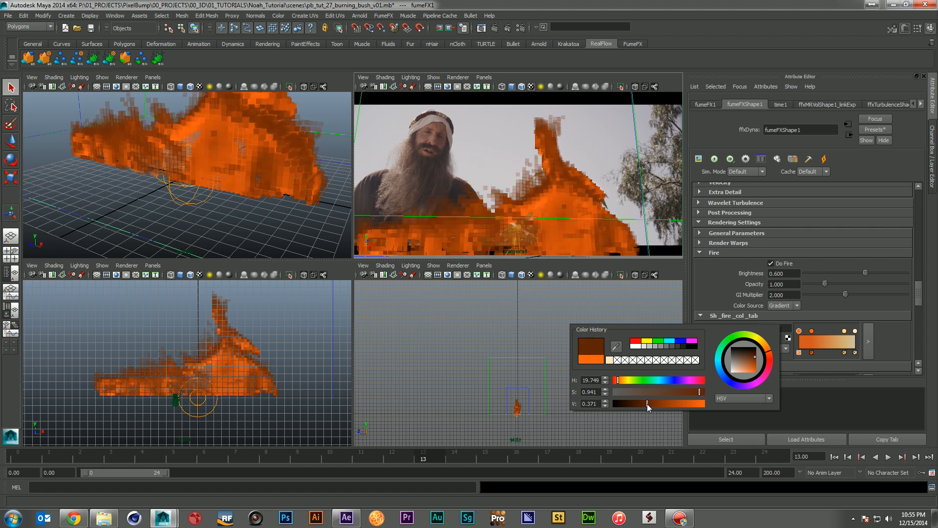
pyautogui.click(768, 356)
pyautogui.click(674, 405)
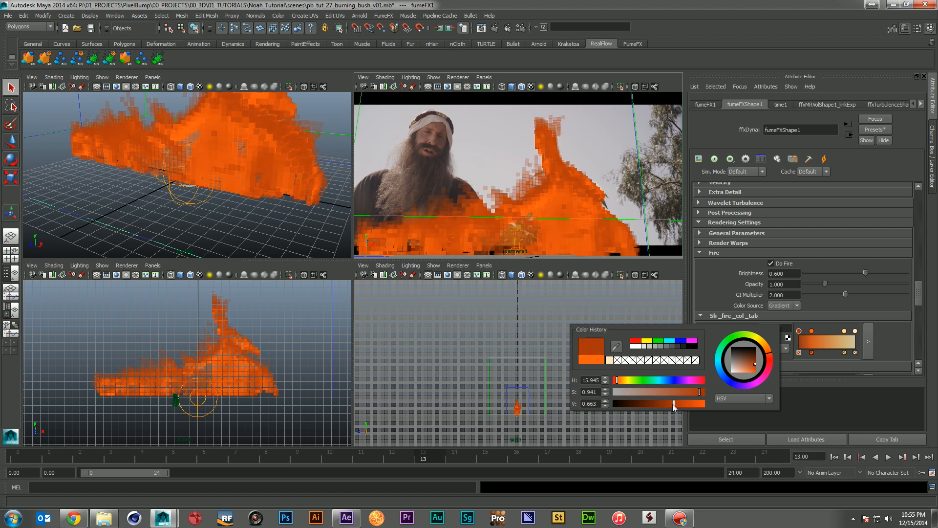
pyautogui.moveTo(674, 403); pyautogui.dragTo(682, 405)
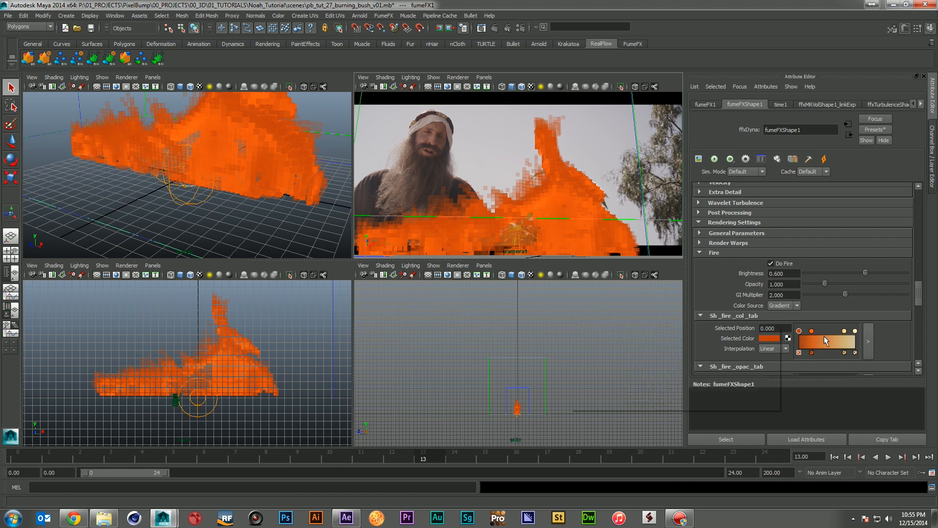
# Compress the fire color gradient's keys toward the start, with an orange key at position 0.139, and render the frame
pyautogui.moveTo(845, 330)
pyautogui.mouseDown()
pyautogui.moveTo(805, 332)
pyautogui.moveTo(818, 330)
pyautogui.moveTo(812, 341)
pyautogui.mouseUp()
pyautogui.click(856, 331)
pyautogui.click(806, 341)
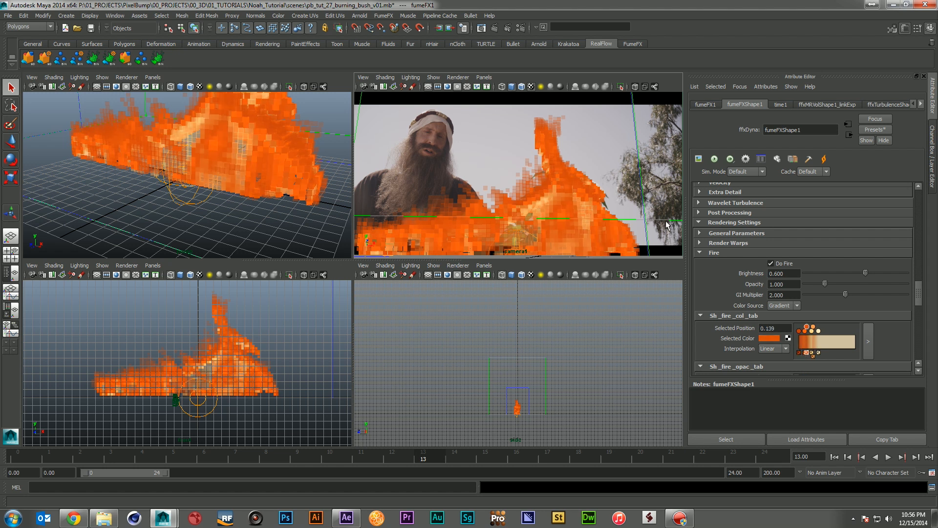
pyautogui.click(494, 29)
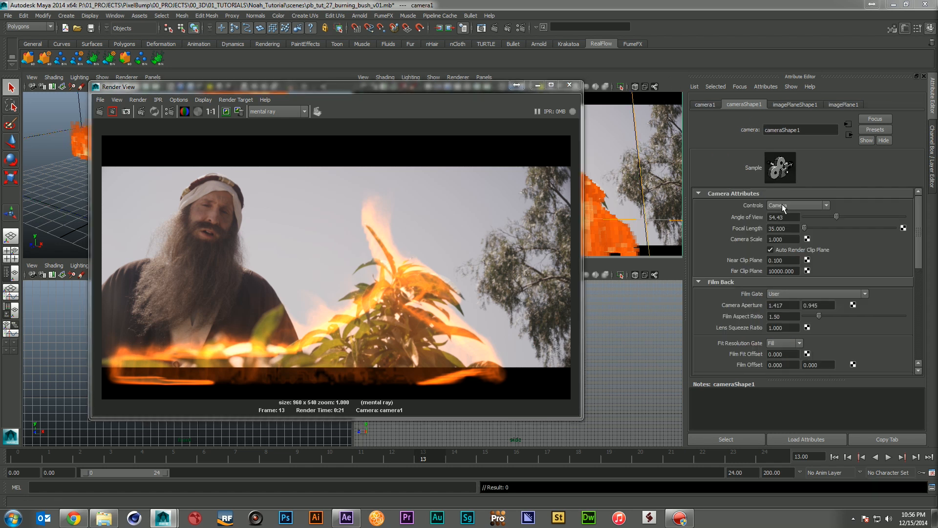
# Set the camera image plane's Display Mode to None and render the fire again
pyautogui.click(796, 105)
pyautogui.click(787, 226)
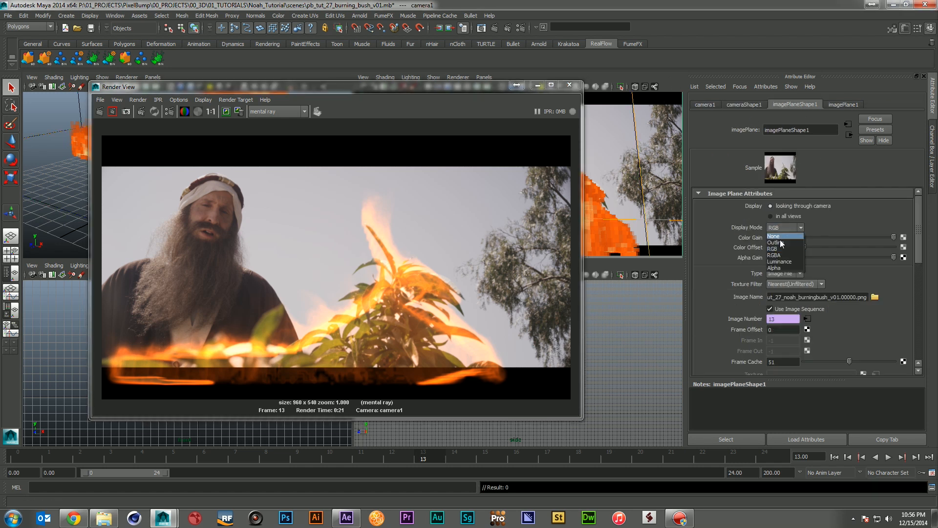
pyautogui.click(780, 237)
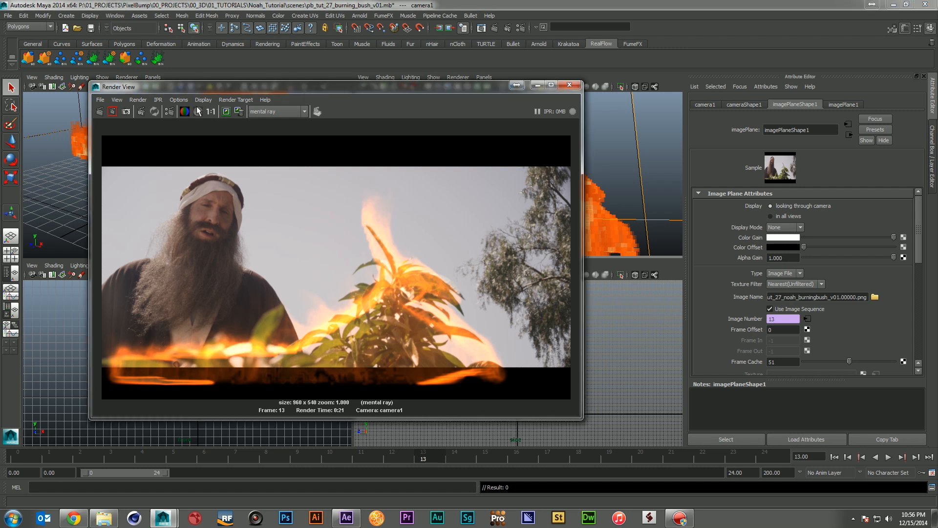
pyautogui.click(102, 111)
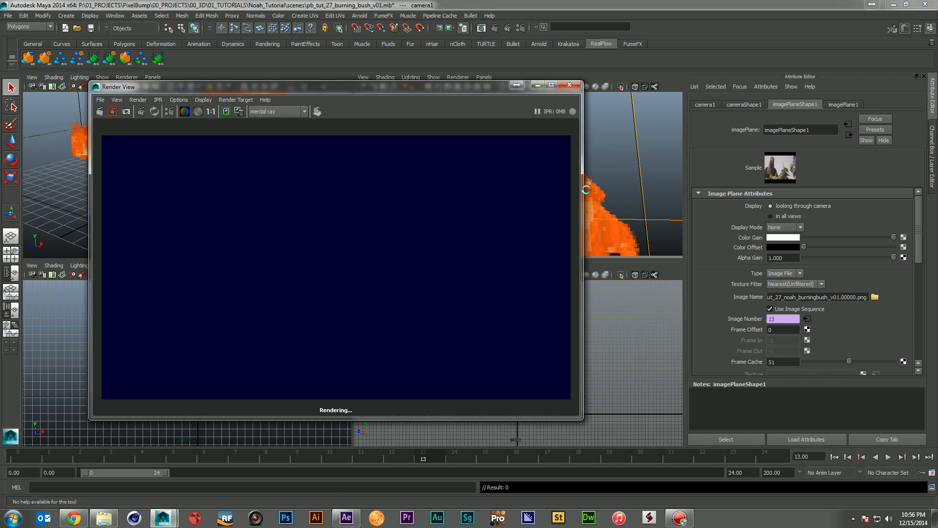
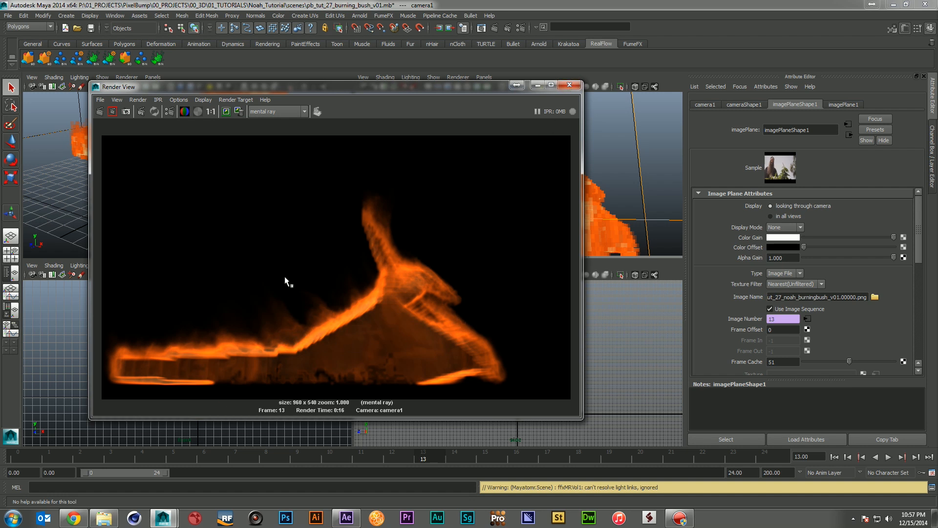
# Set the FumeFX container's grid Spacing to 0.080 in its General Parameters
pyautogui.click(571, 88)
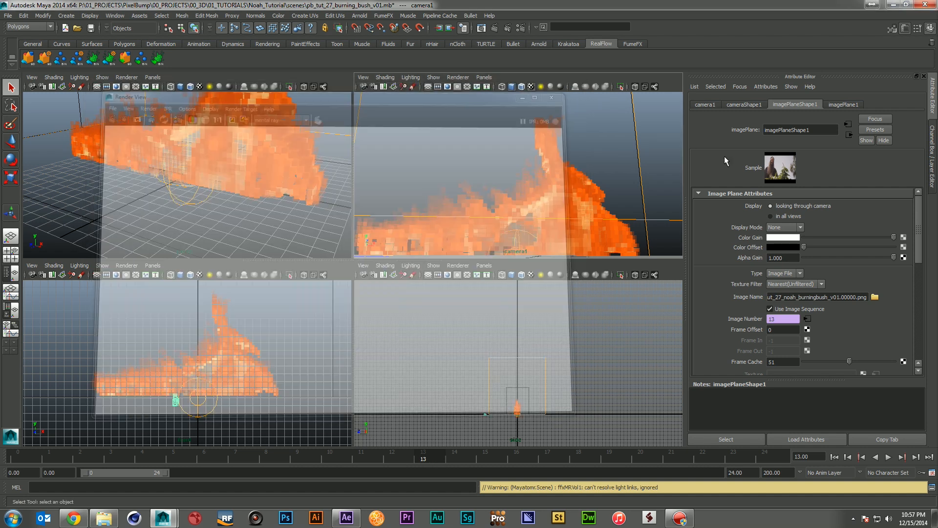
pyautogui.click(637, 136)
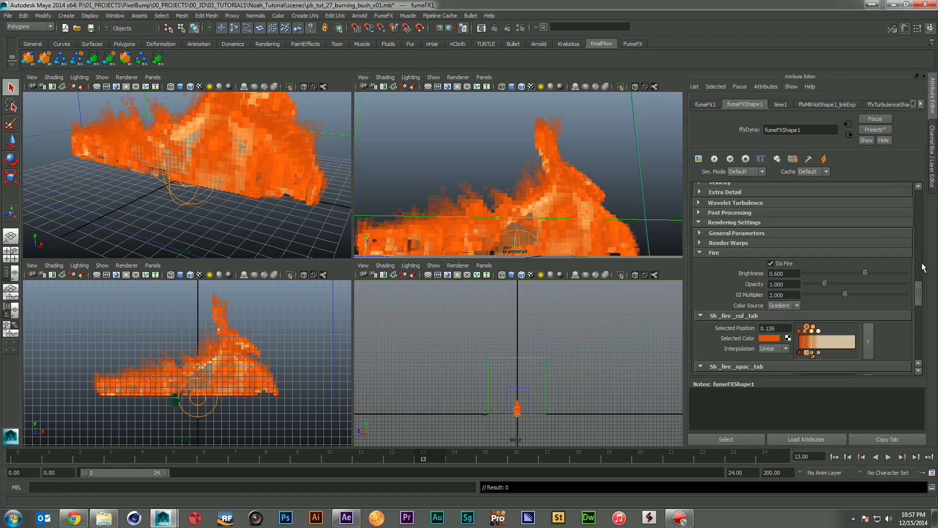
pyautogui.moveTo(921, 268); pyautogui.dragTo(920, 198)
pyautogui.moveTo(794, 199); pyautogui.dragTo(775, 200)
pyautogui.write('080')
pyautogui.press('Return')
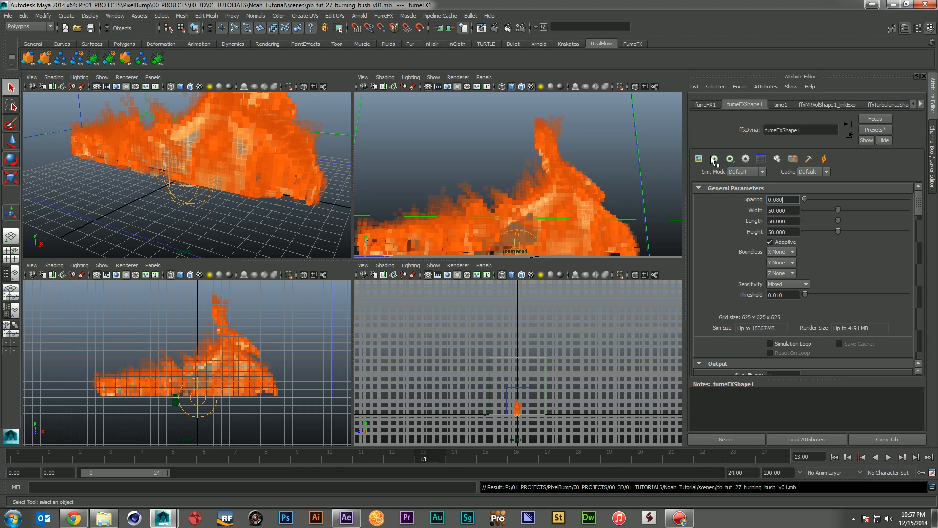
# Rerun the FumeFX simulation with the finer grid and render frame 10
pyautogui.click(714, 159)
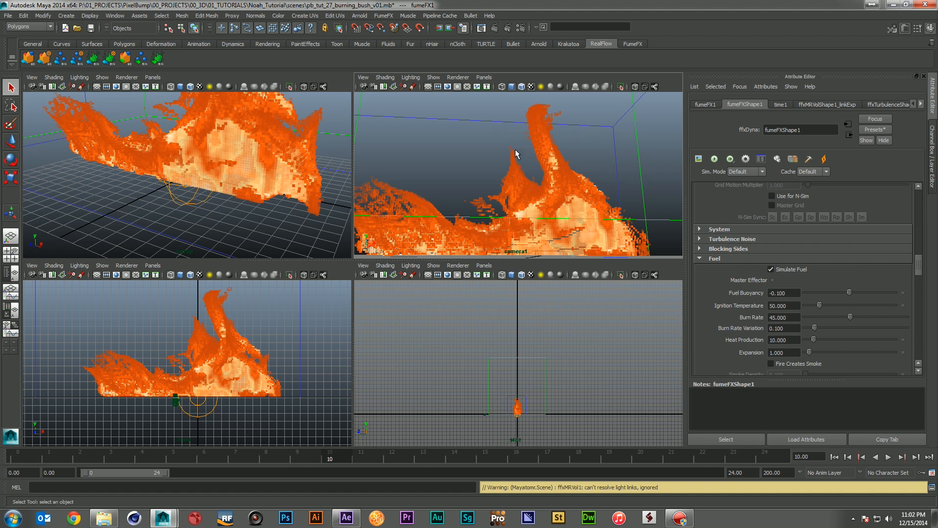
pyautogui.click(495, 28)
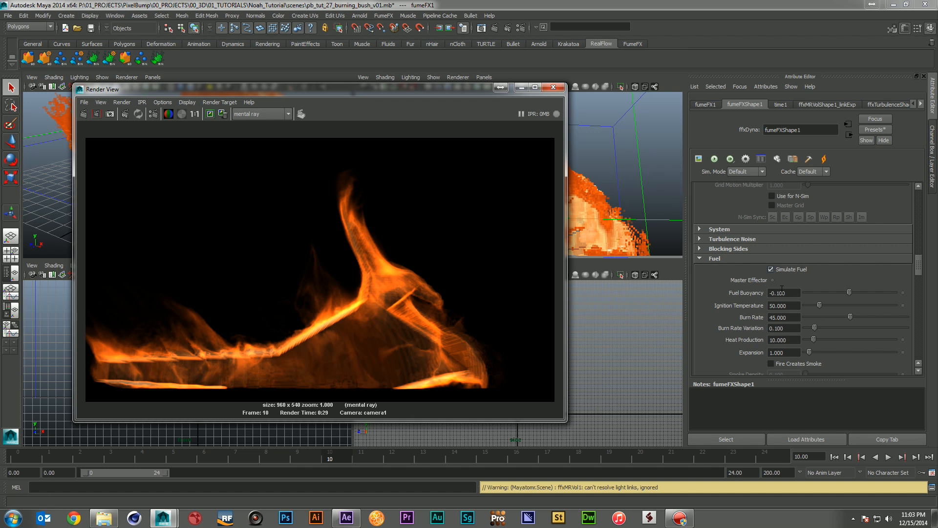
# Set the FumeFX fuel's Burn Rate to 40
pyautogui.doubleClick(786, 317)
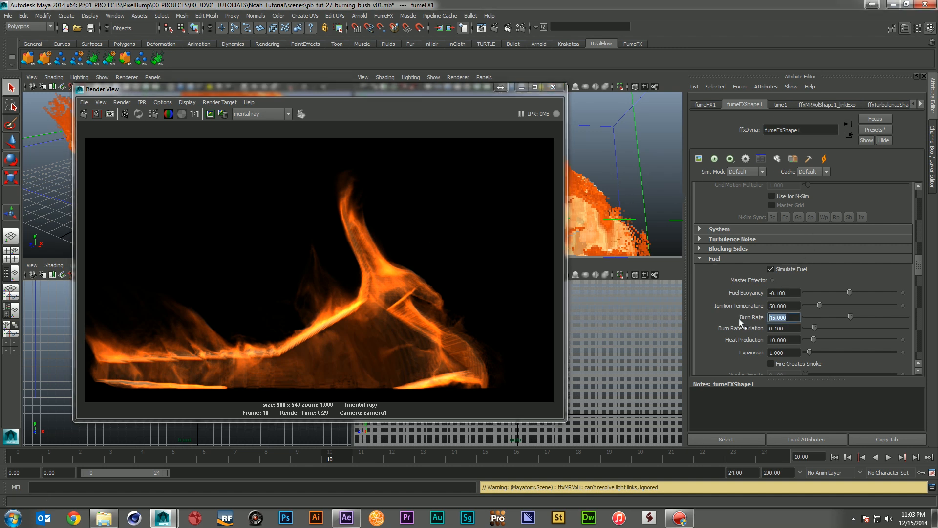
pyautogui.write('40')
pyautogui.press('Return')
# Set the fire Opacity to 2 in the container's Rendering Settings and shift the render window aside
pyautogui.scroll(-10, 738, 322)
pyautogui.scroll(-2, 738, 321)
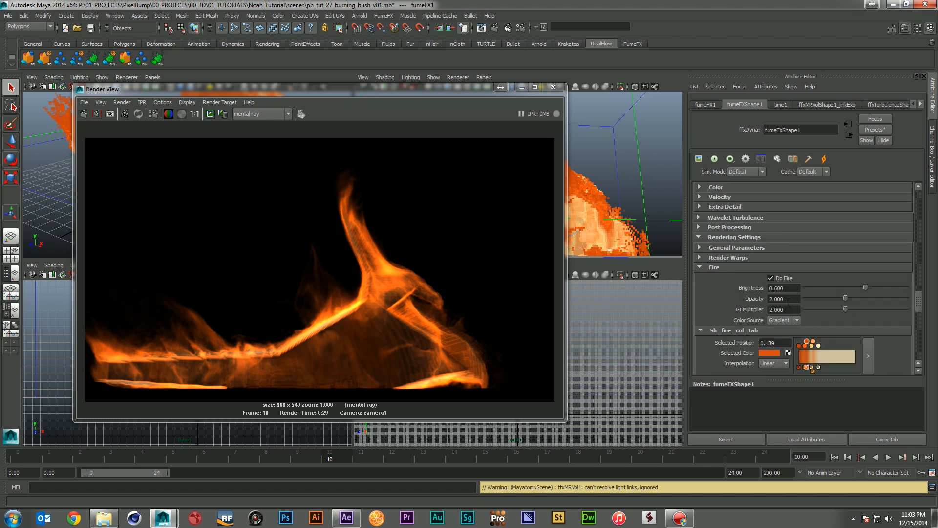
pyautogui.doubleClick(782, 299)
pyautogui.write('2')
pyautogui.press('Return')
pyautogui.moveTo(483, 91); pyautogui.dragTo(518, 95)
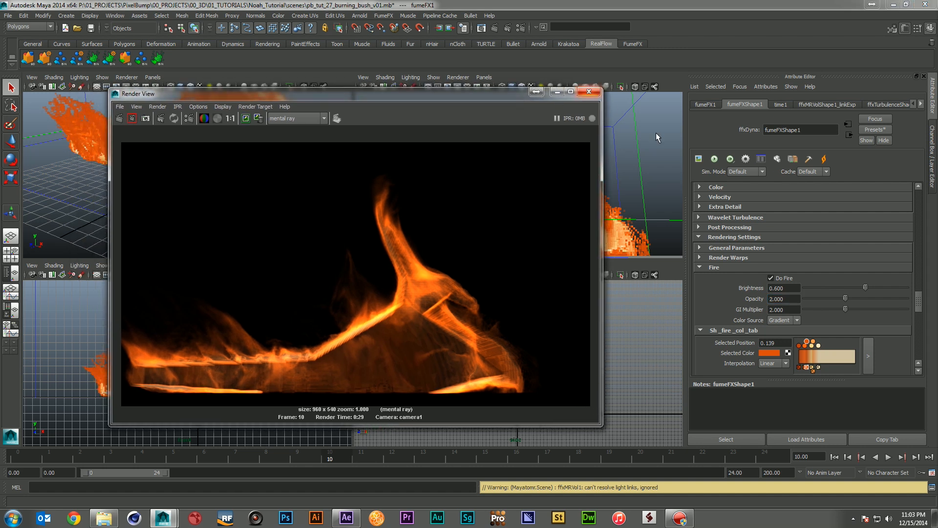
# Set the FumeFX fuel's Burn Rate to 35
pyautogui.moveTo(919, 297); pyautogui.dragTo(916, 241)
pyautogui.scroll(-4, 872, 295)
pyautogui.scroll(-4, 872, 295)
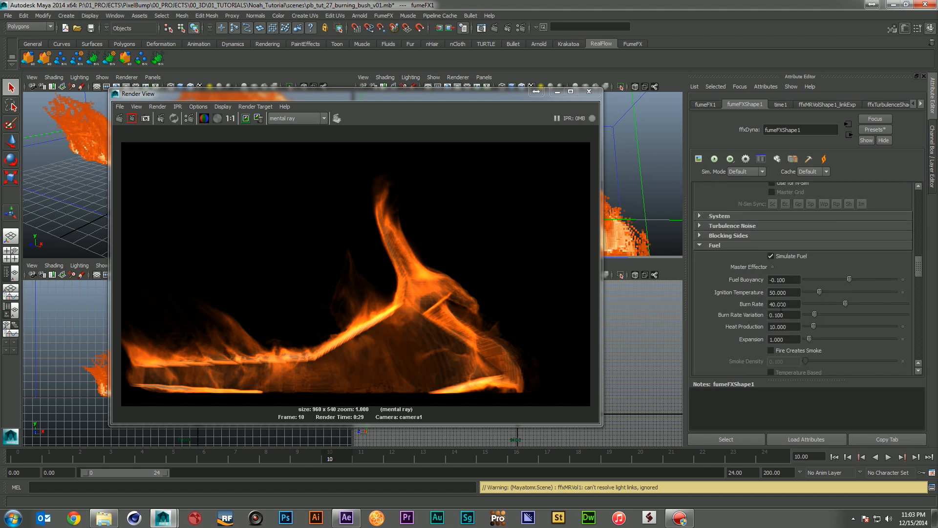
pyautogui.moveTo(787, 306); pyautogui.dragTo(757, 308)
pyautogui.write('35')
pyautogui.press('Return')
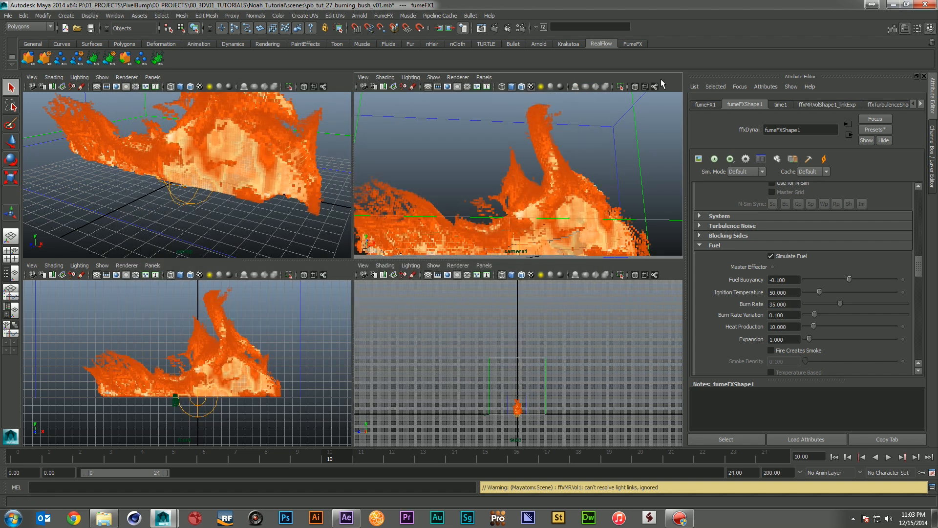
# Save the scene and rerun the FumeFX simulation, moving the render window clear of the camera view
pyautogui.hotkey('ctrl', 's')
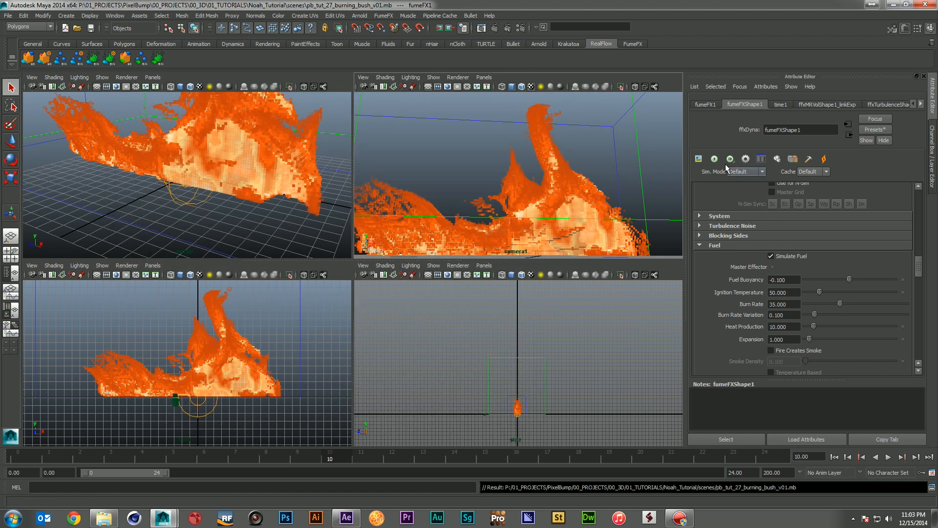
pyautogui.click(713, 158)
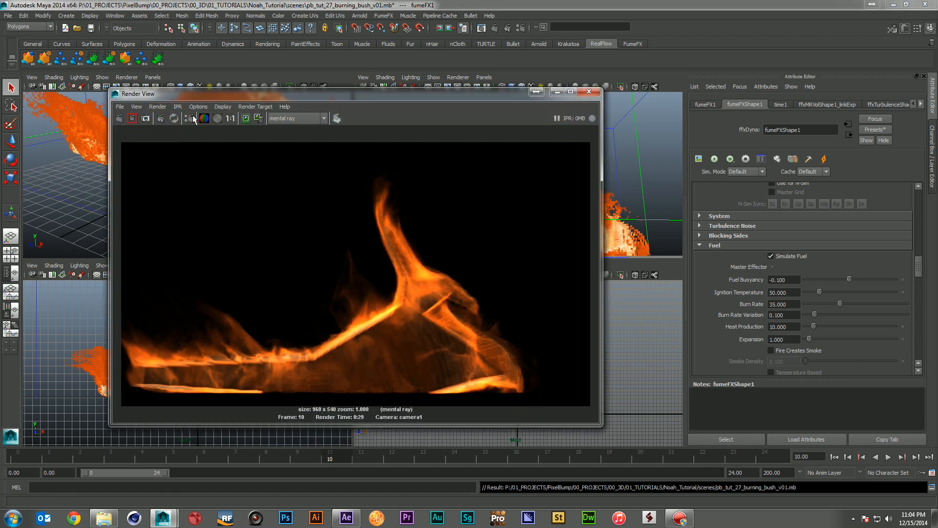
pyautogui.moveTo(363, 98); pyautogui.dragTo(345, 342)
pyautogui.click(664, 109)
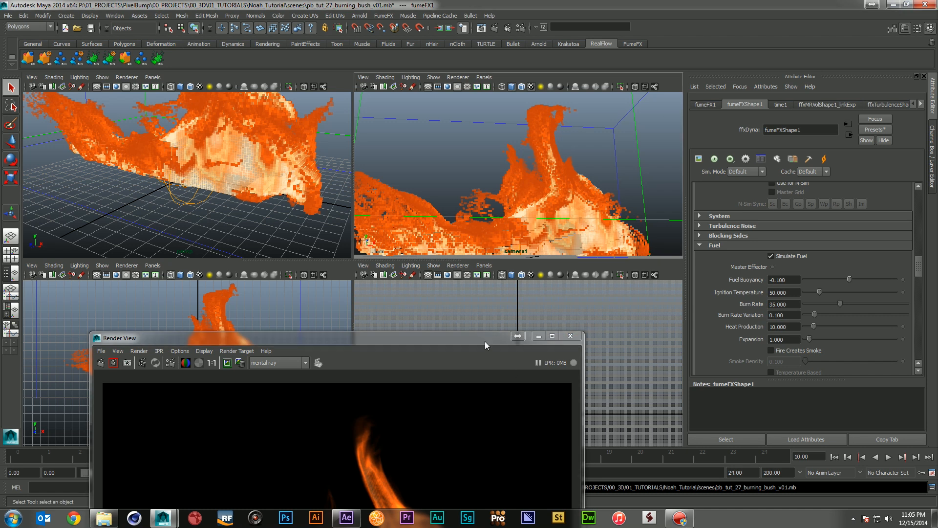
# Rerender frame 10 from camera1 in the Render View, inspect the fire across the frame, and close the window
pyautogui.moveTo(485, 341); pyautogui.dragTo(513, 134)
pyautogui.click(125, 154)
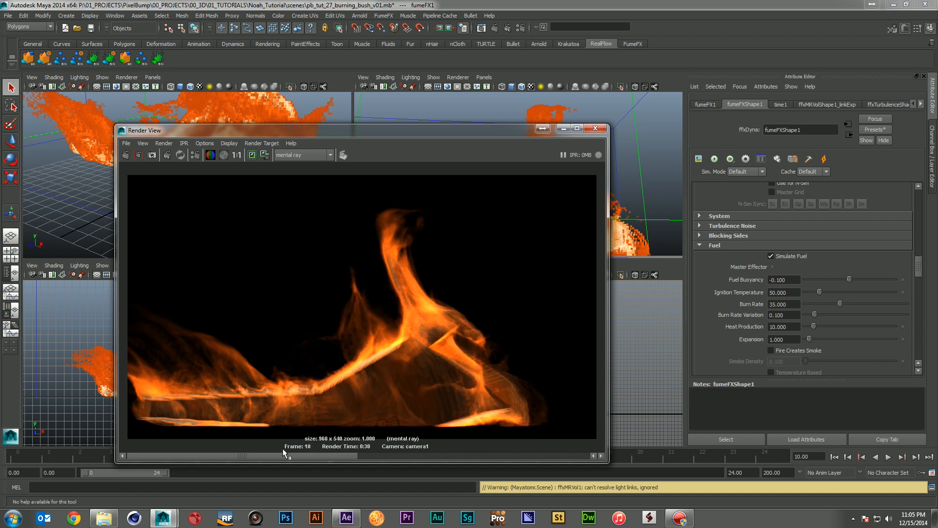
pyautogui.moveTo(254, 453); pyautogui.dragTo(215, 446)
pyautogui.moveTo(323, 455); pyautogui.dragTo(366, 459)
pyautogui.moveTo(306, 458); pyautogui.dragTo(245, 453)
pyautogui.click(598, 126)
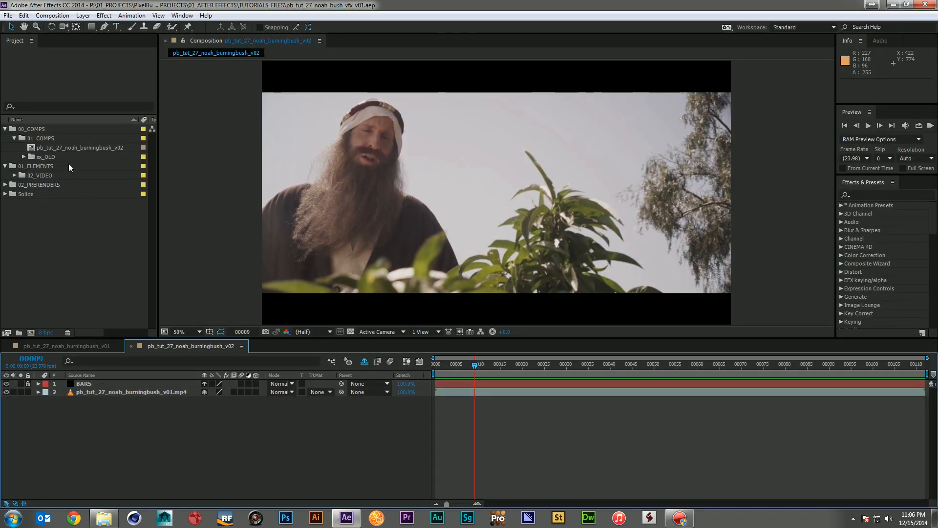
# In After Effects, place the noah_70_burningbush_v01.[0025-0165].png prerender between BARS and the footage, and inspect it soloed at frame 63
pyautogui.click(5, 185)
pyautogui.moveTo(65, 193); pyautogui.dragTo(121, 388)
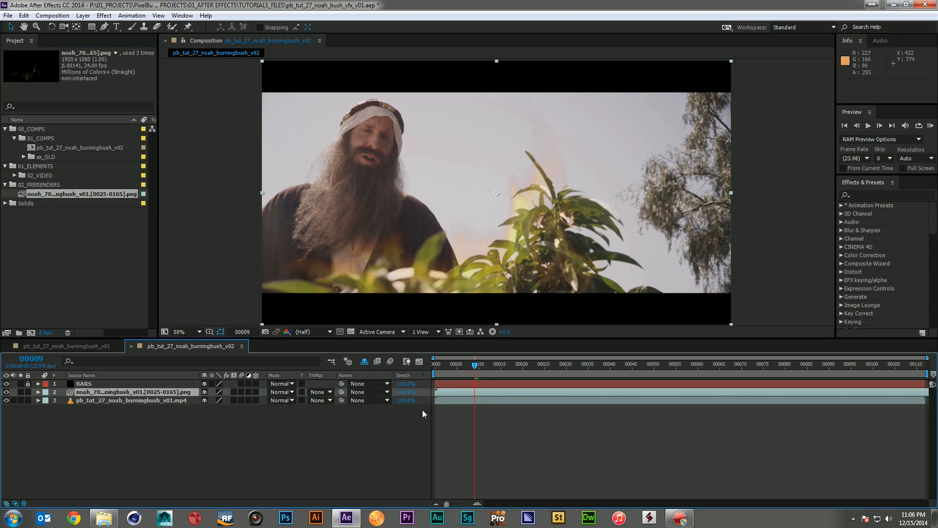
pyautogui.click(712, 371)
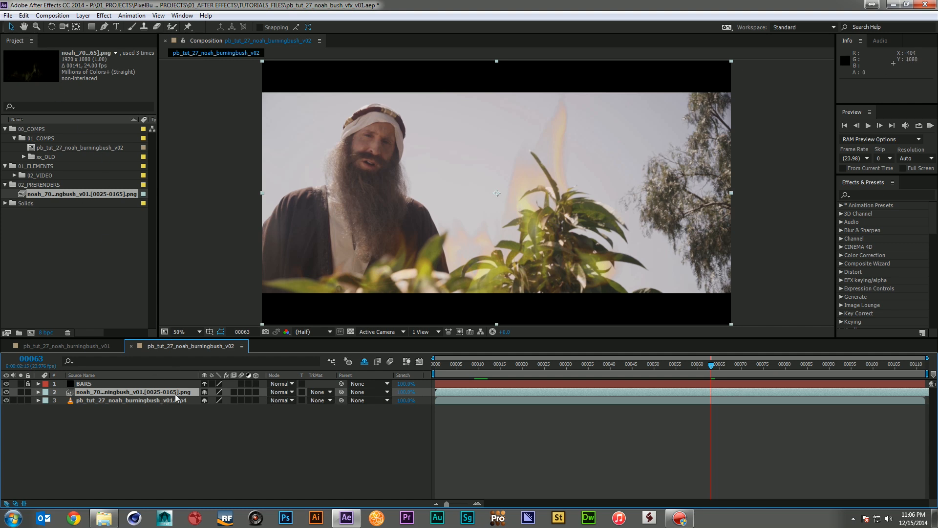
pyautogui.click(21, 392)
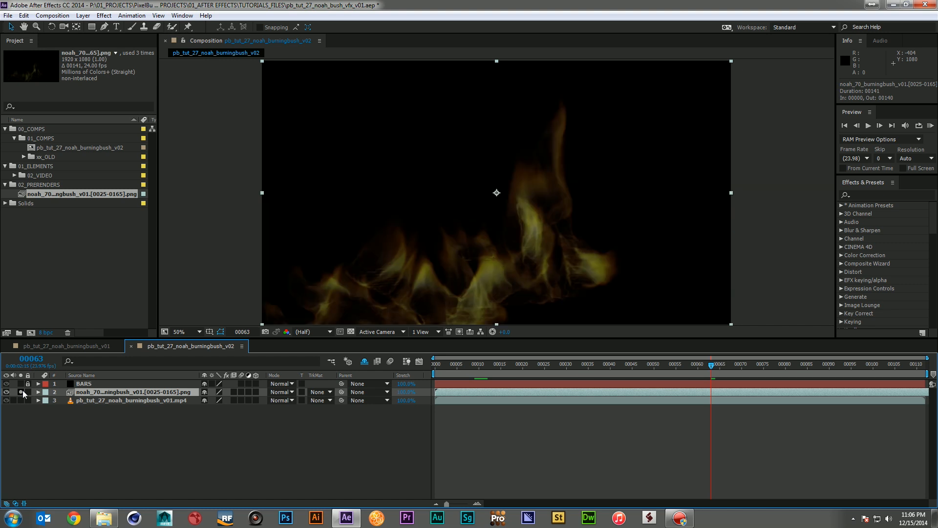
pyautogui.click(21, 392)
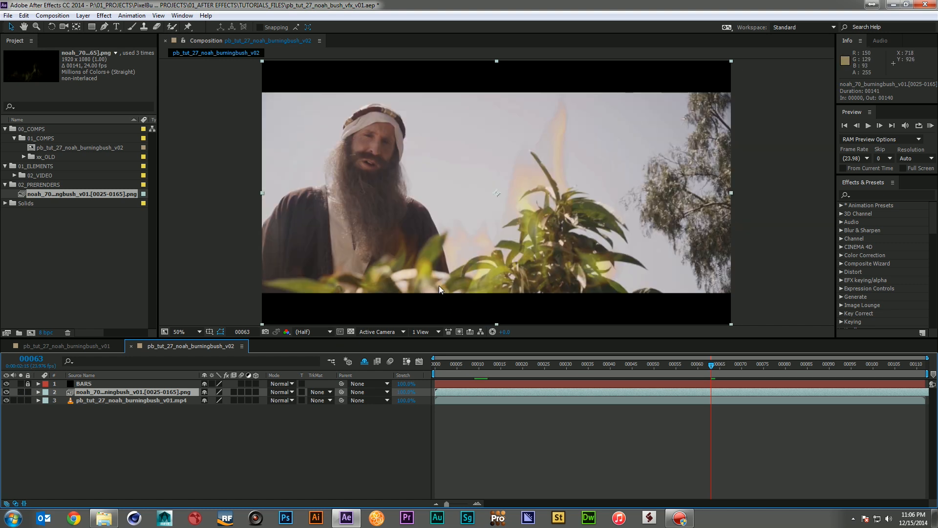
# Apply Curves to the fire layer and raise its Alpha channel curve steeply to make the flames more opaque
pyautogui.click(883, 195)
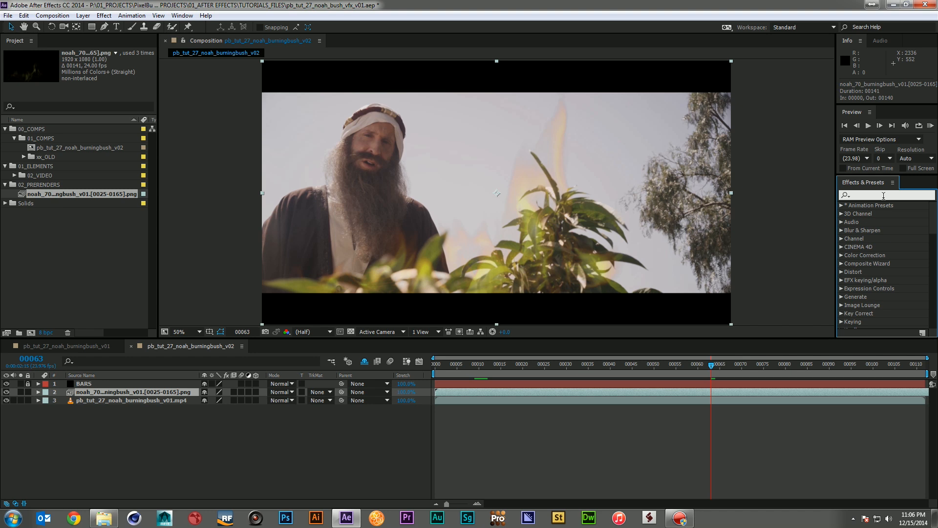
pyautogui.write('curves')
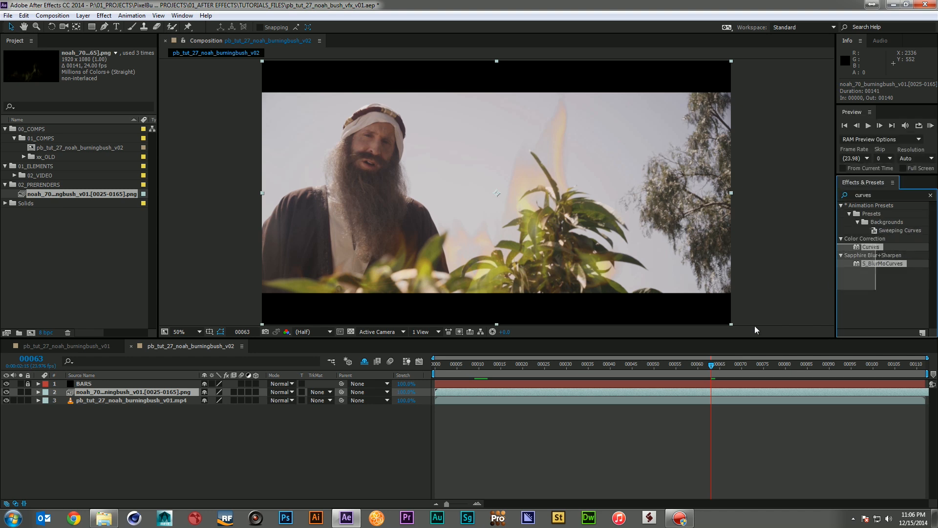
pyautogui.moveTo(877, 247); pyautogui.dragTo(635, 392)
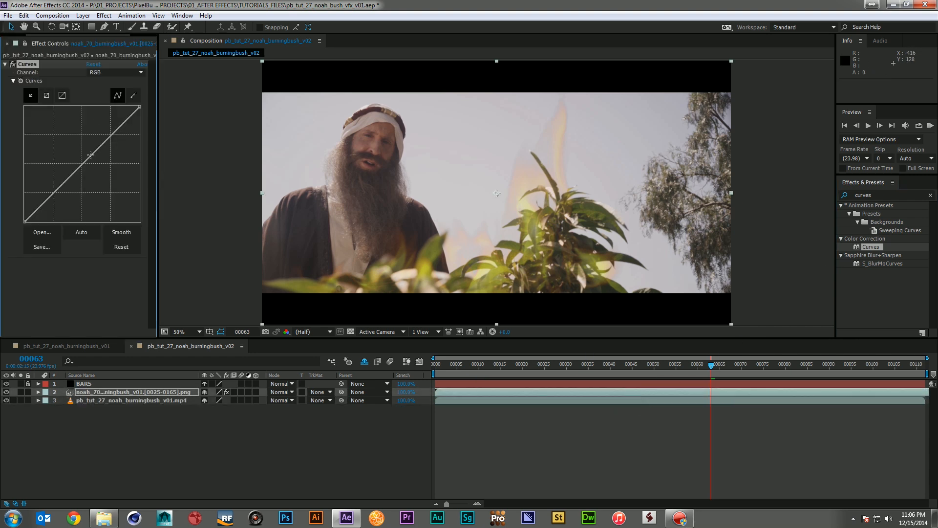
pyautogui.click(106, 73)
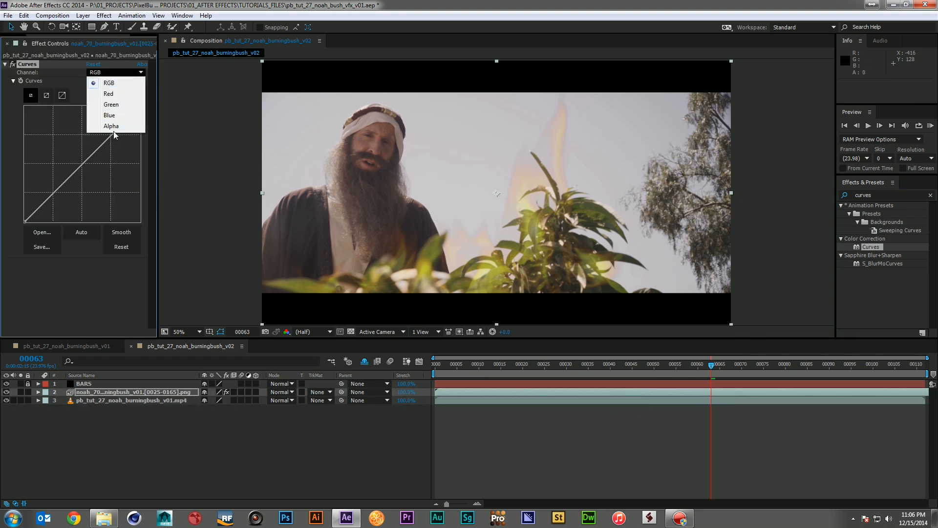
pyautogui.click(111, 127)
pyautogui.moveTo(89, 158); pyautogui.dragTo(48, 129)
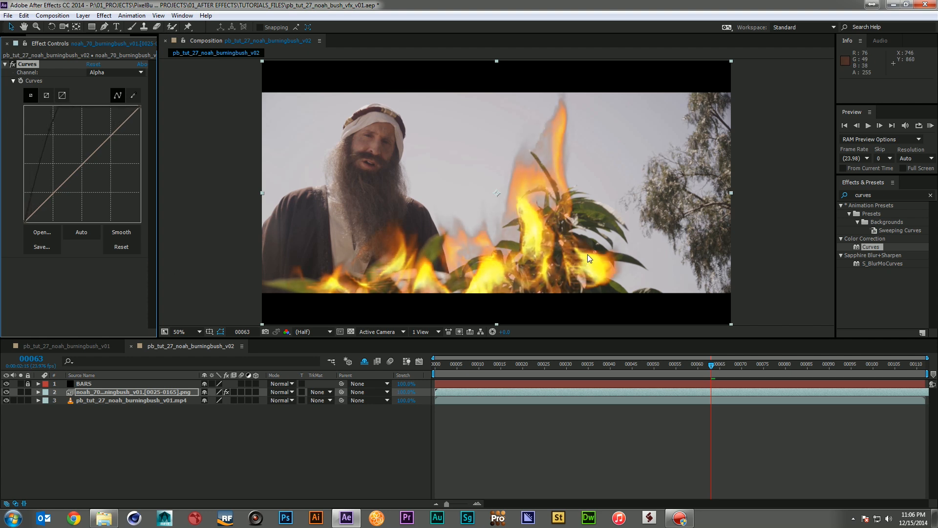
# Duplicate the fire layer and set the upper copy's blending mode to Screen
pyautogui.click(87, 393)
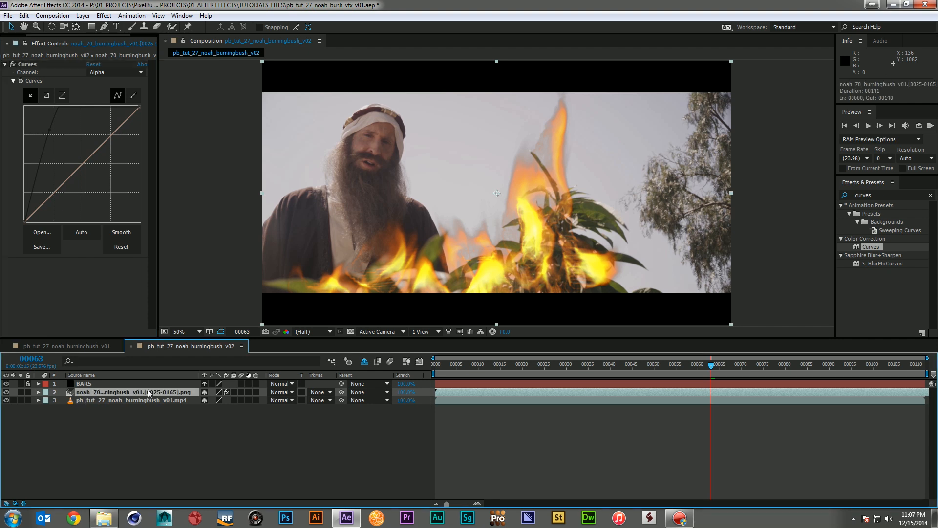
pyautogui.hotkey('ctrl', 'd')
pyautogui.click(291, 391)
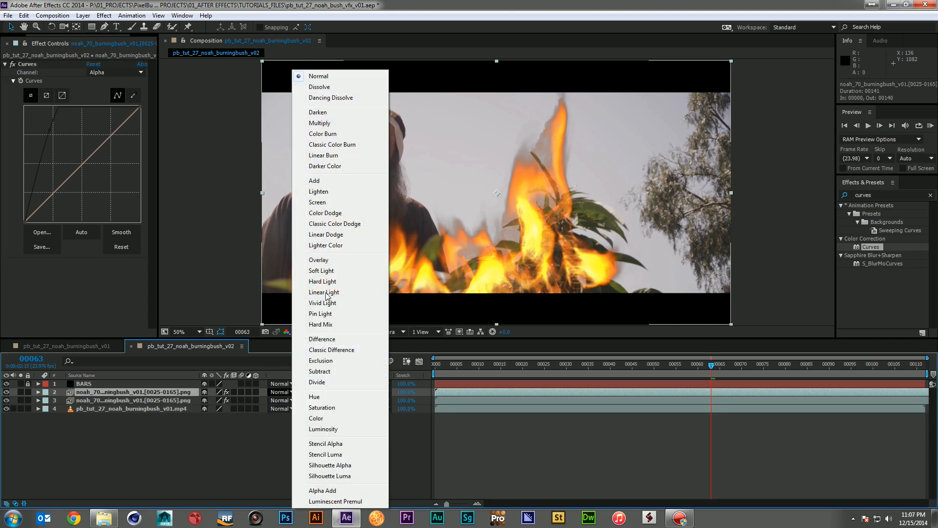
pyautogui.click(326, 205)
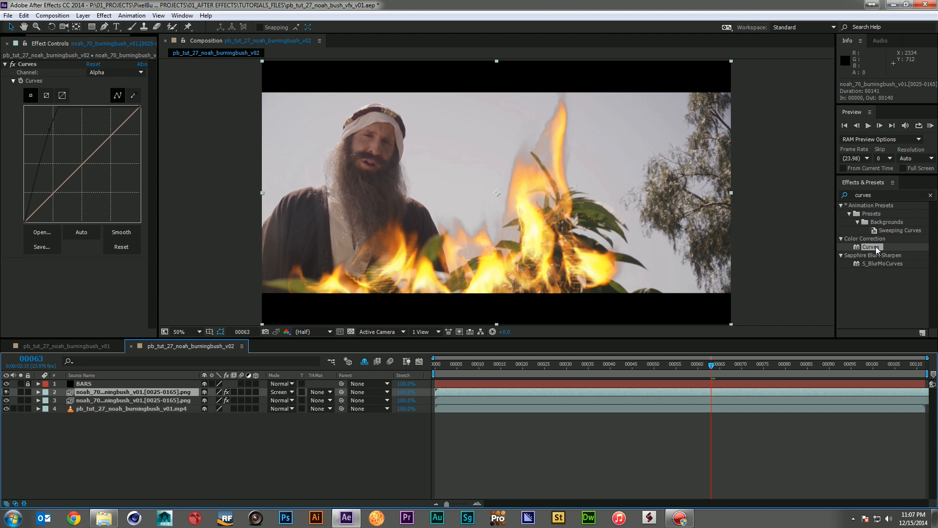
# Apply Hue/Saturation to the lower fire layer and set the Reds to a hue of about -13° and saturation of -56
pyautogui.click(896, 194)
pyautogui.hotkey('ctrl', 'a')
pyautogui.write('hue/')
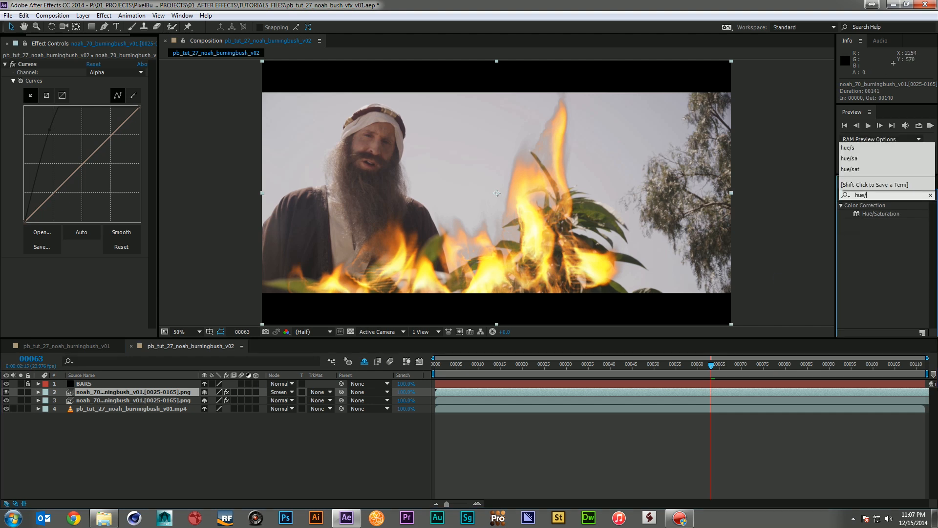
pyautogui.write('s')
pyautogui.moveTo(881, 213); pyautogui.dragTo(90, 401)
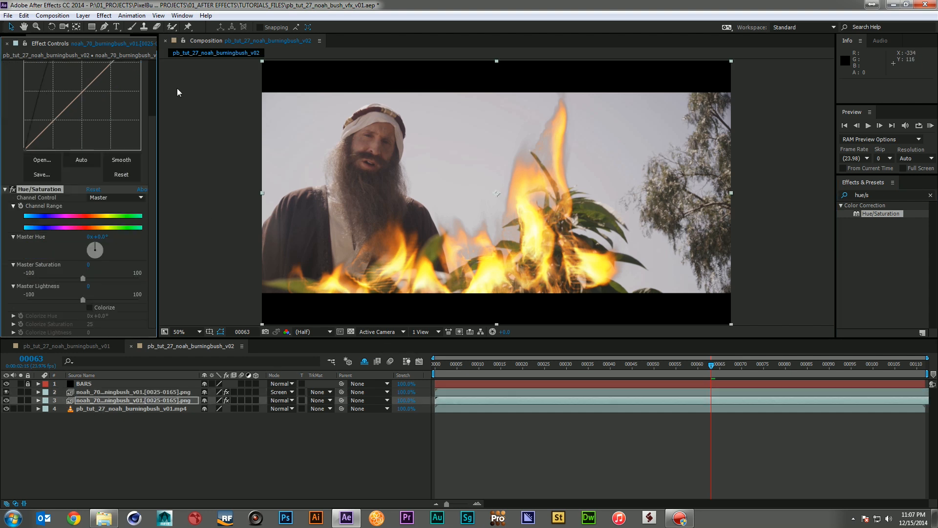
pyautogui.click(115, 197)
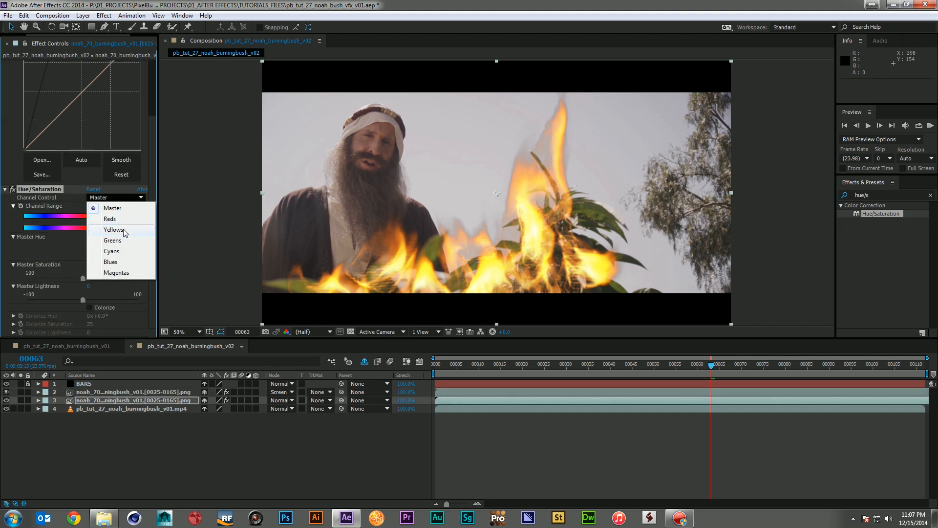
pyautogui.click(112, 219)
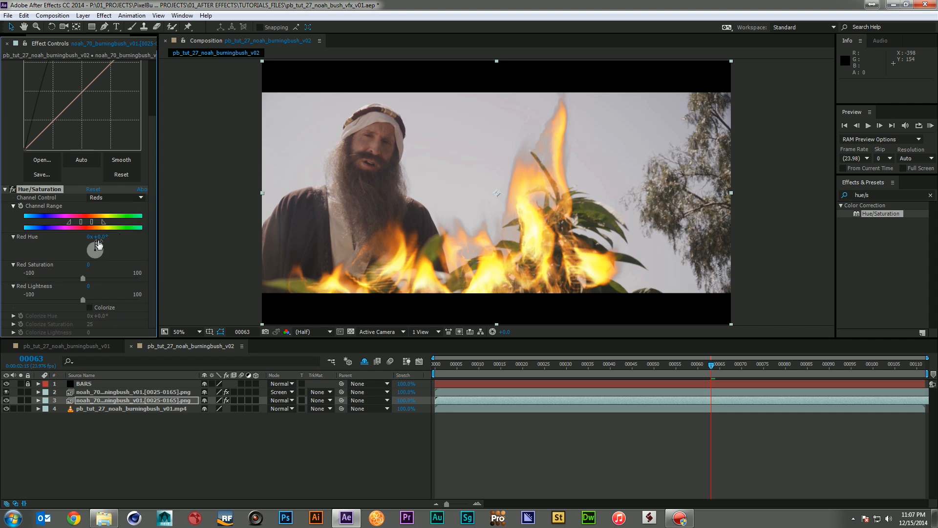
pyautogui.moveTo(100, 237); pyautogui.dragTo(61, 264)
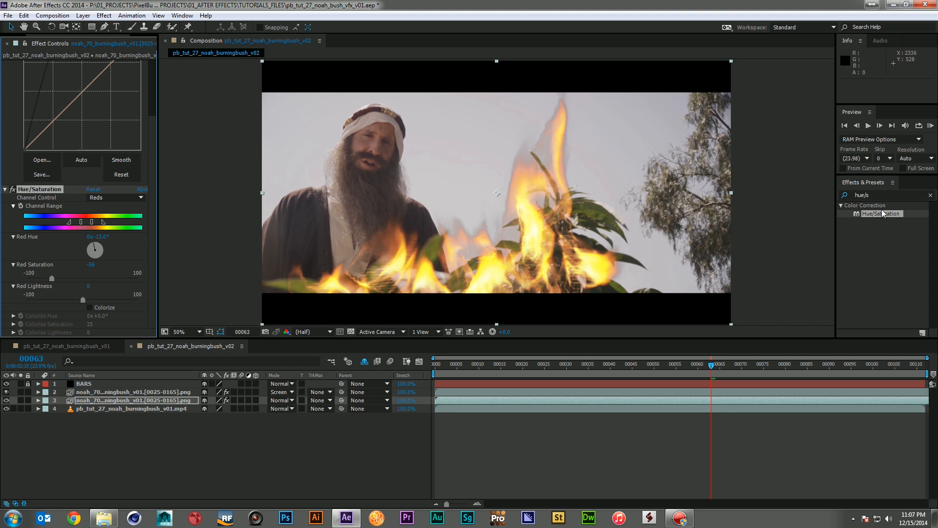
# Apply the Stylize Glow effect to the upper fire layer with a Glow Radius of 91 and Glow Threshold of 50.2%
pyautogui.hotkey('ctrl', 'Up')
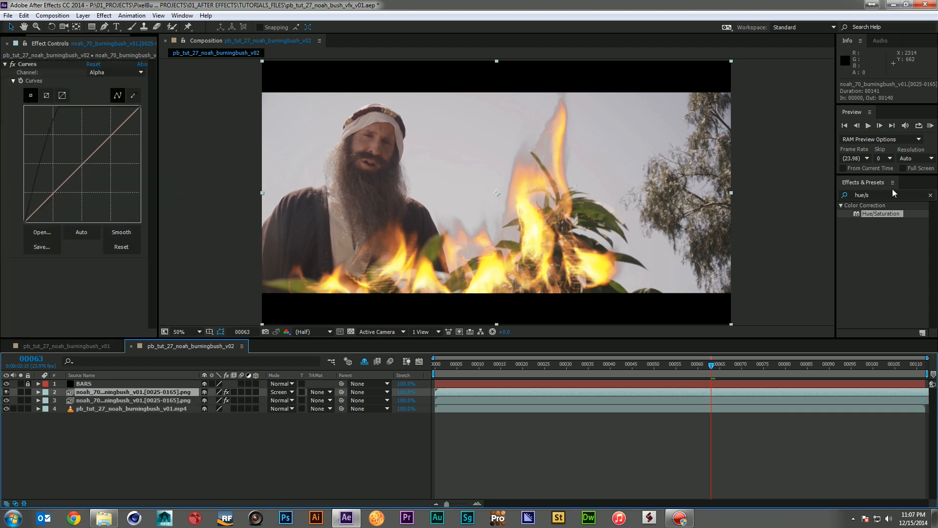
pyautogui.click(879, 196)
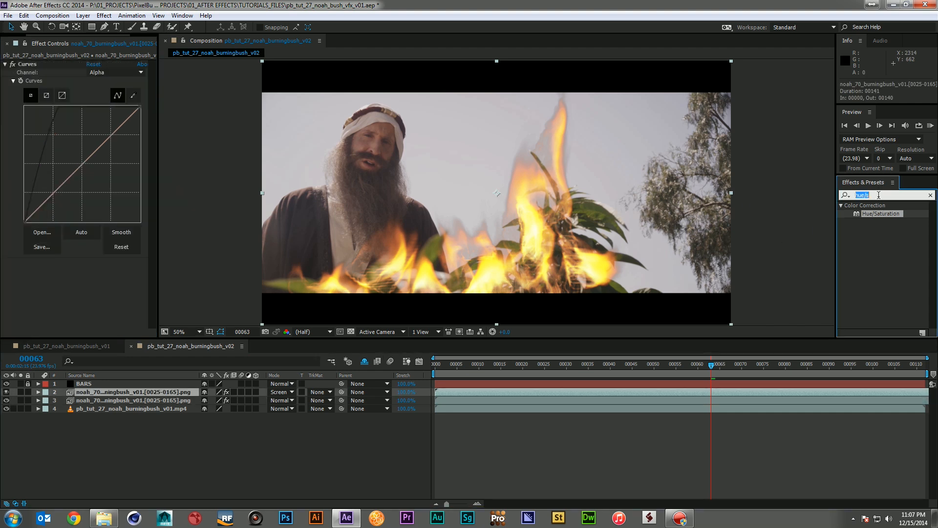
pyautogui.write('glo')
pyautogui.scroll(-5, 880, 264)
pyautogui.moveTo(868, 266); pyautogui.dragTo(145, 392)
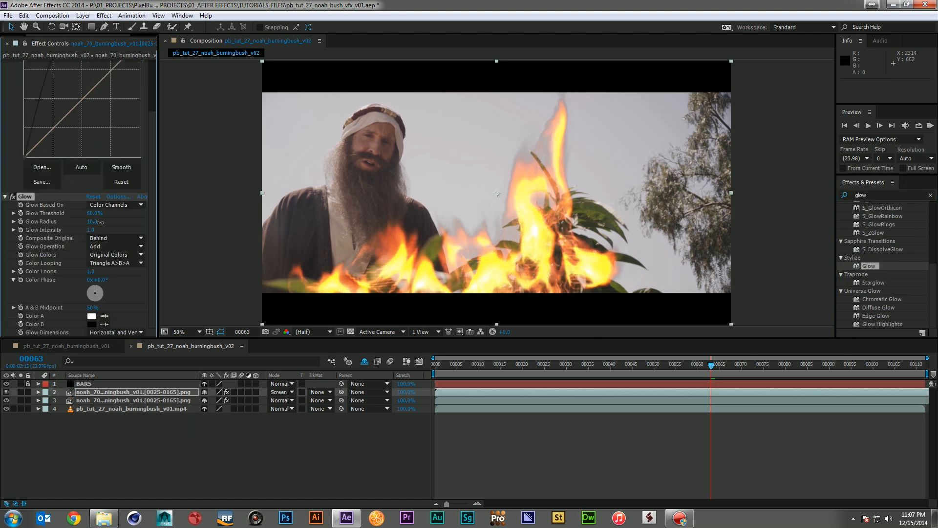
pyautogui.moveTo(92, 221); pyautogui.dragTo(126, 220)
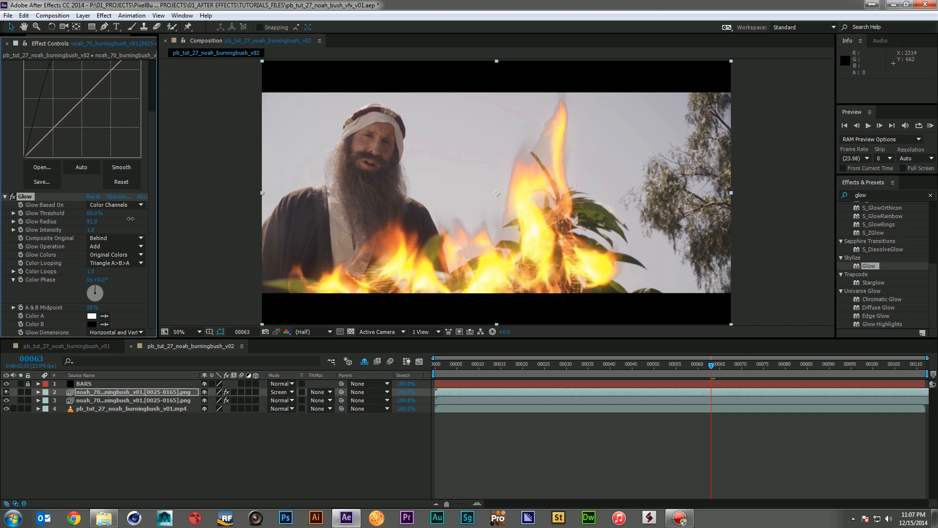
pyautogui.moveTo(94, 214)
pyautogui.mouseDown()
pyautogui.moveTo(85, 213)
pyautogui.moveTo(93, 214)
pyautogui.mouseUp()
pyautogui.scroll(3, 114, 129)
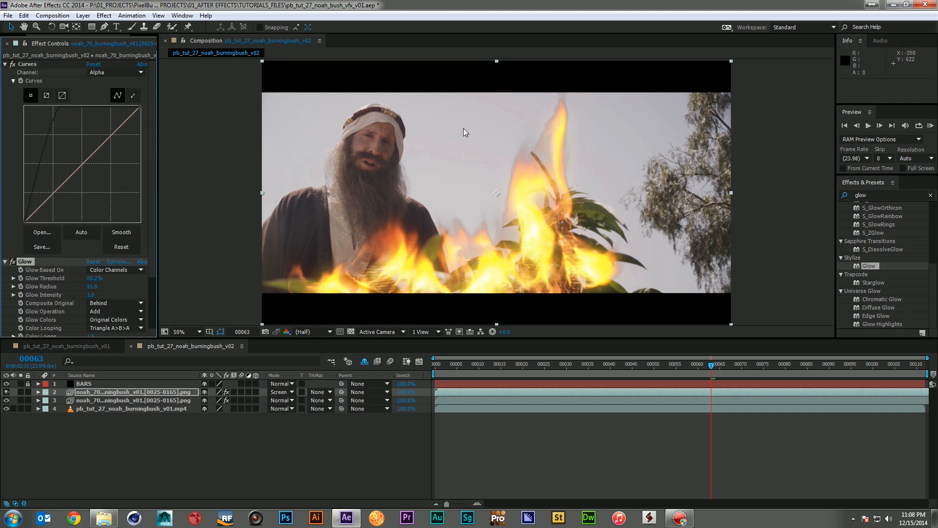
# Add Pixel Motion Blur ahead of Curves in the effect stack of both fire layers
pyautogui.click(887, 194)
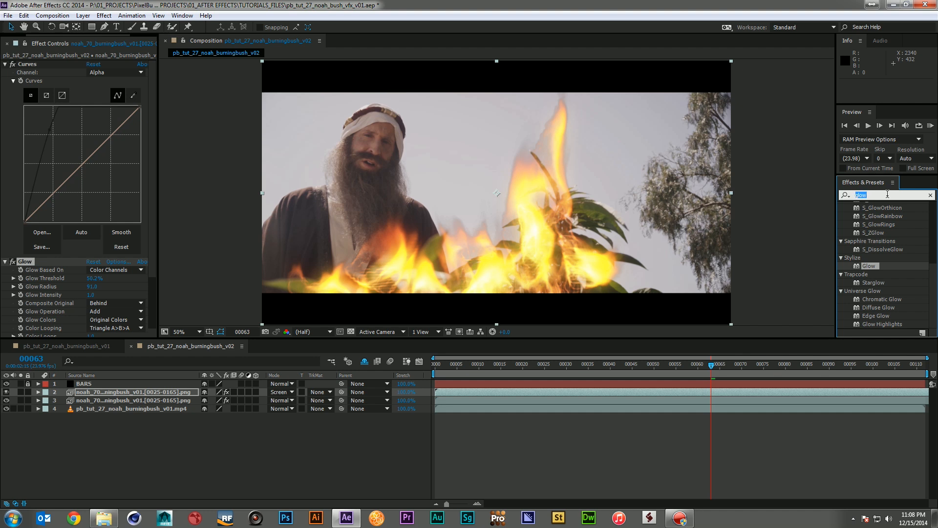
pyautogui.write('pixel')
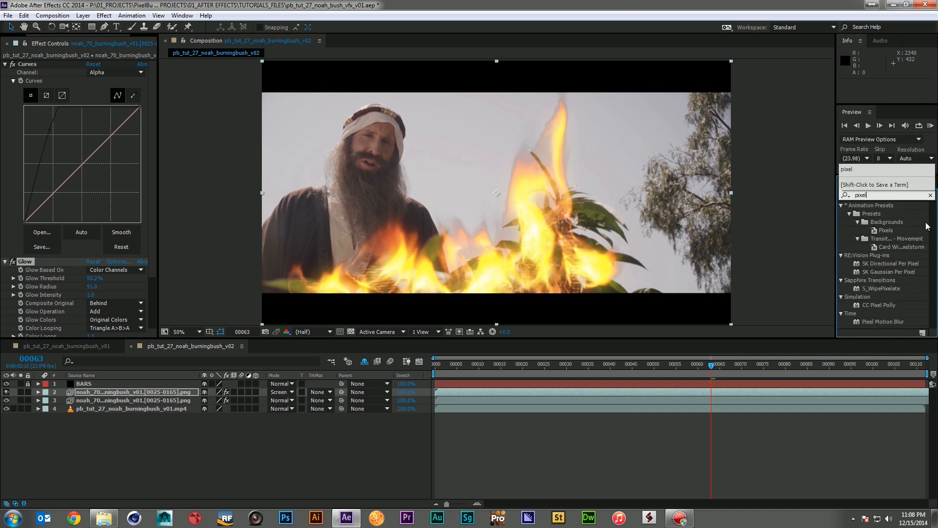
pyautogui.moveTo(882, 321); pyautogui.dragTo(81, 67)
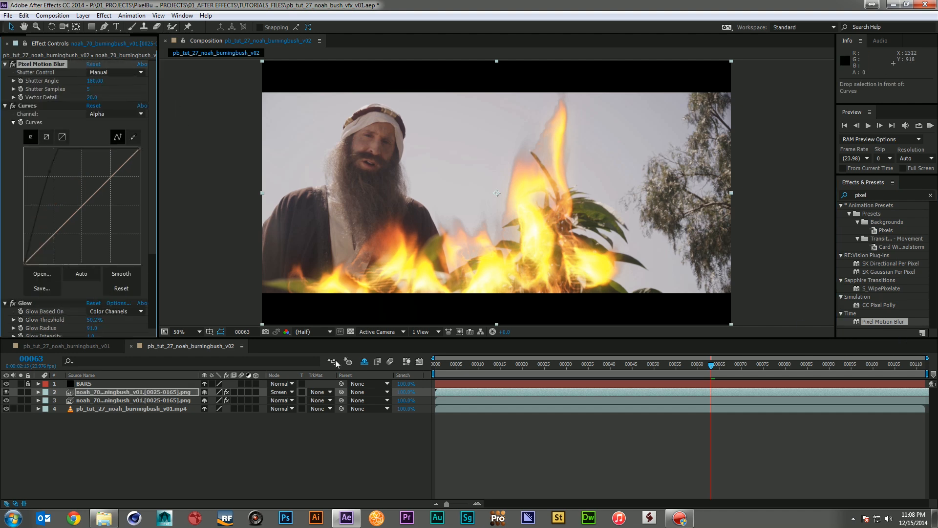
pyautogui.click(152, 401)
pyautogui.moveTo(879, 325); pyautogui.dragTo(79, 65)
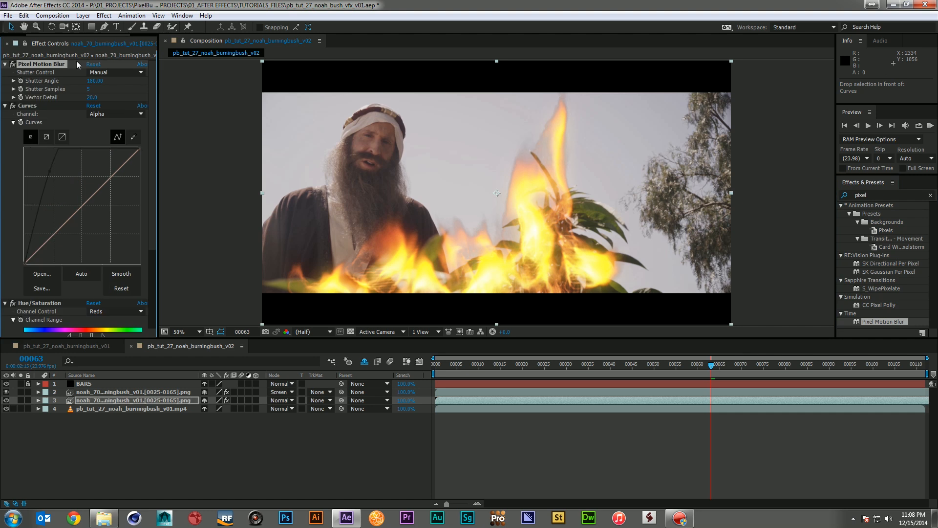
# RAM preview the composited fire briefly, stop playback, and go to frame 13
pyautogui.click(531, 465)
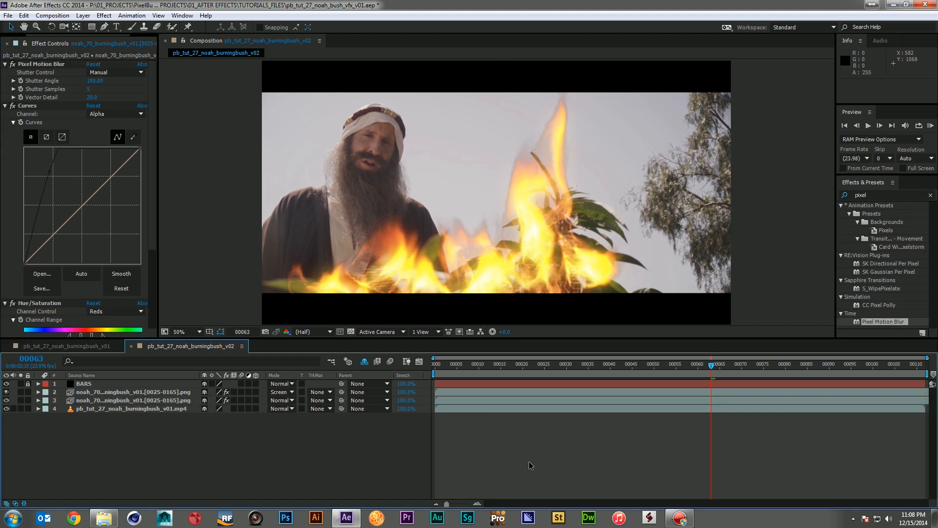
pyautogui.press('KP_0')
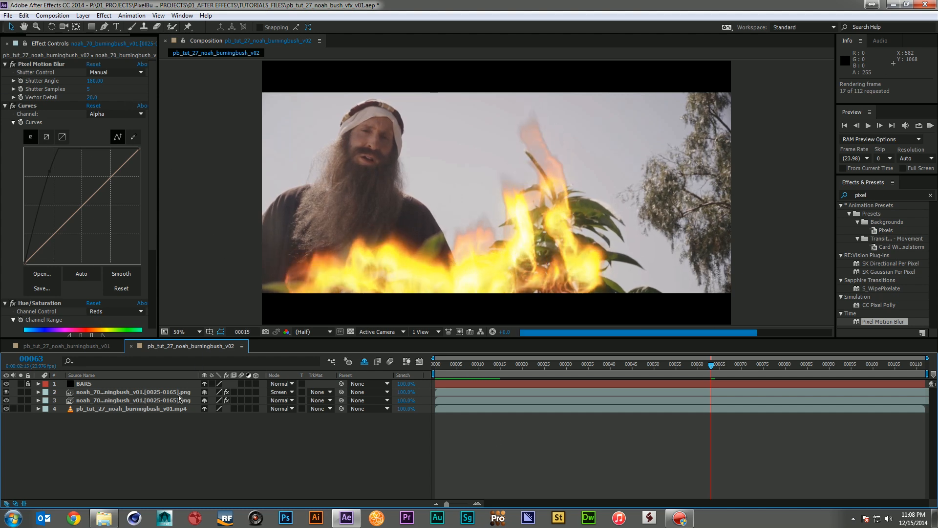
pyautogui.press('space')
pyautogui.press('space')
pyautogui.moveTo(509, 367); pyautogui.dragTo(492, 368)
# Set the upper fire layer's Glow Threshold to 64.7%, Intensity to 0.7 and Radius to 197, and RAM preview the composition
pyautogui.scroll(-5, 108, 161)
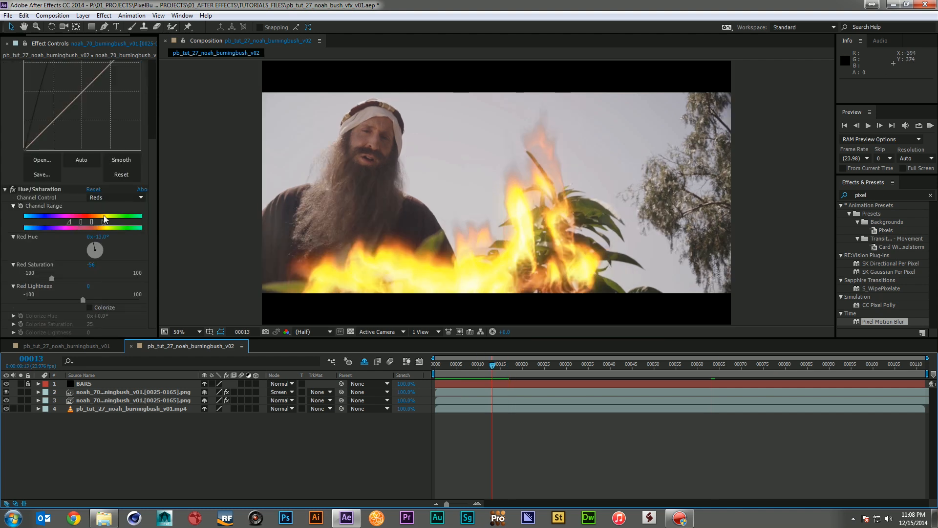
pyautogui.scroll(3, 93, 264)
pyautogui.scroll(1, 91, 259)
pyautogui.scroll(-1, 91, 259)
pyautogui.click(138, 393)
pyautogui.scroll(-5, 94, 227)
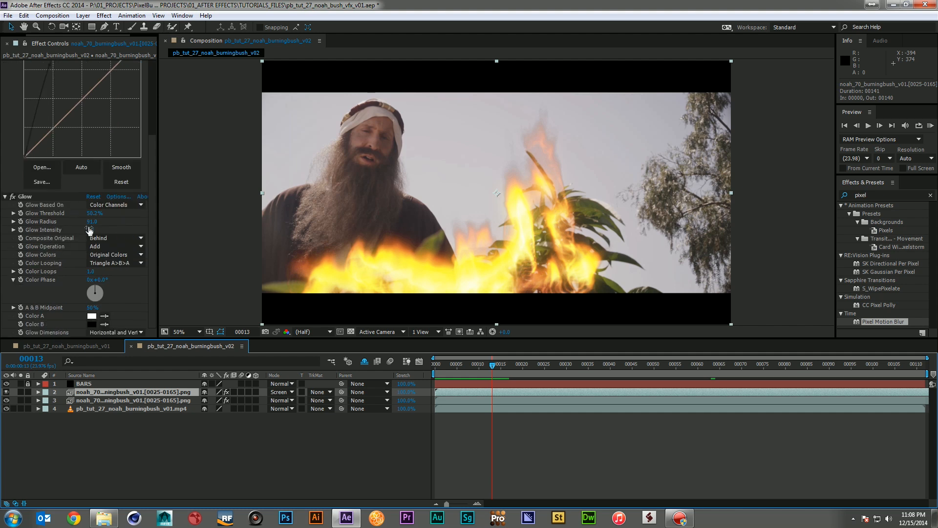
pyautogui.click(94, 223)
pyautogui.click(122, 220)
pyautogui.moveTo(93, 212); pyautogui.dragTo(110, 212)
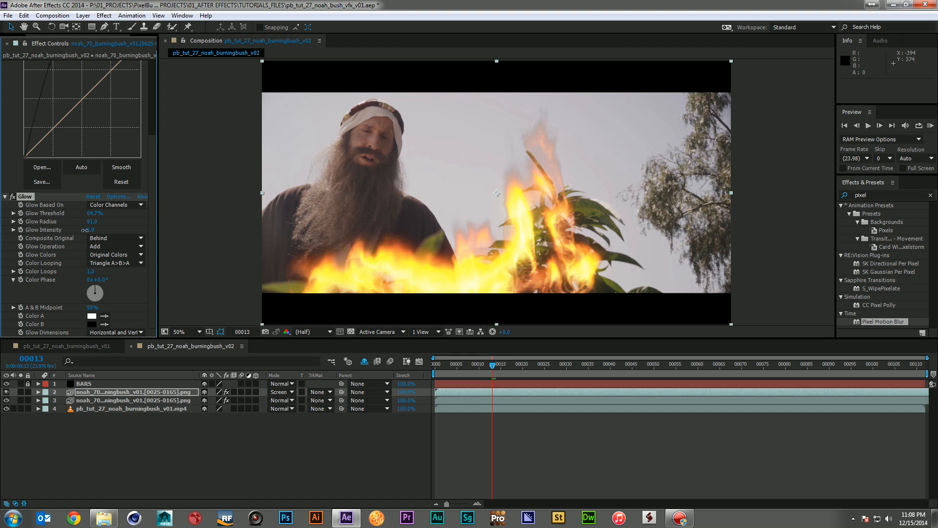
pyautogui.moveTo(92, 222); pyautogui.dragTo(161, 221)
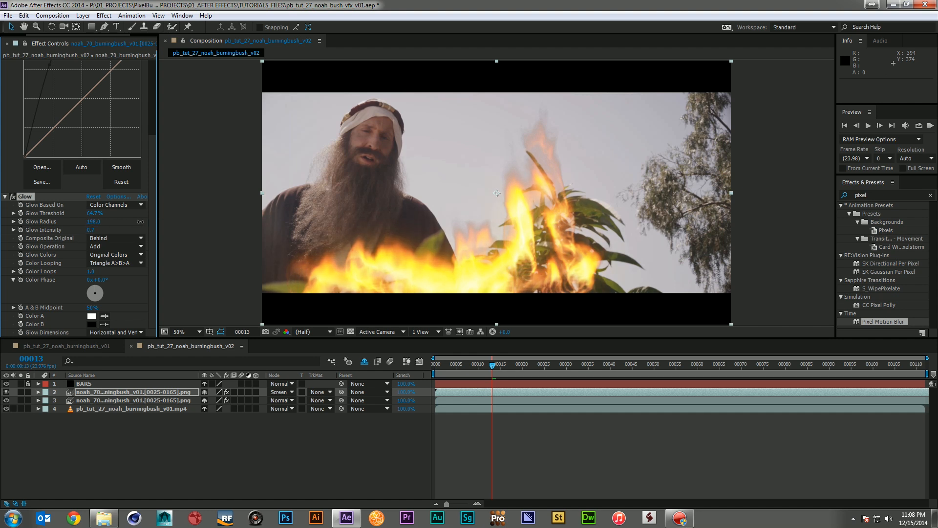
pyautogui.click(390, 462)
pyautogui.press('KP_0')
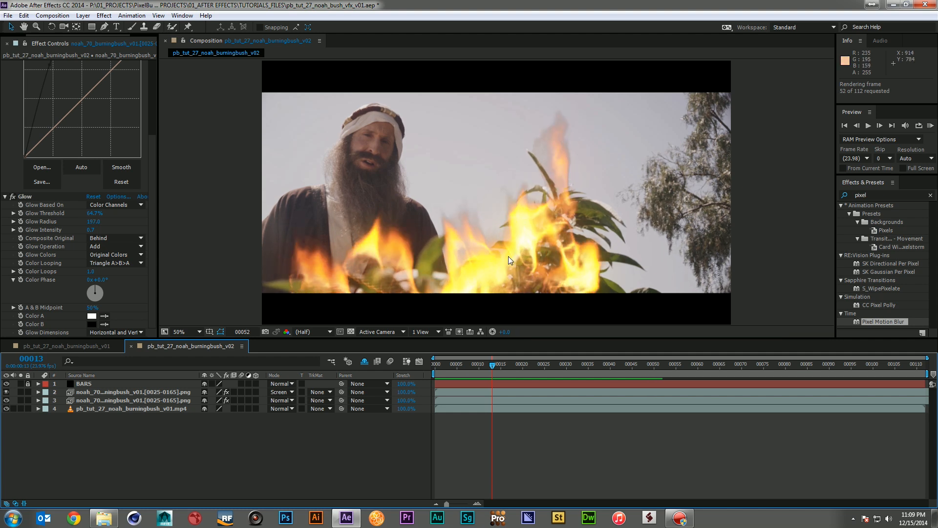
# Stop the preview, apply Hue/Saturation to the upper fire layer and set its Master Saturation to -50
pyautogui.press('space')
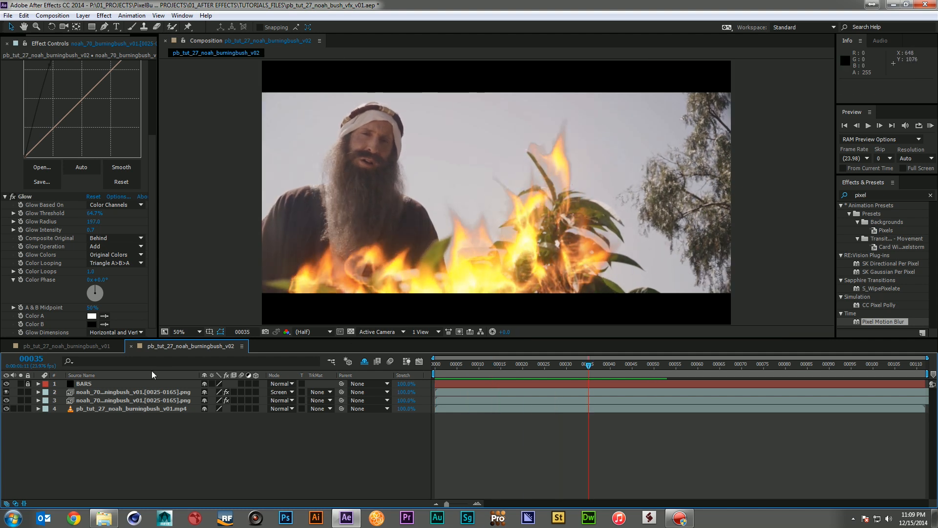
pyautogui.click(135, 391)
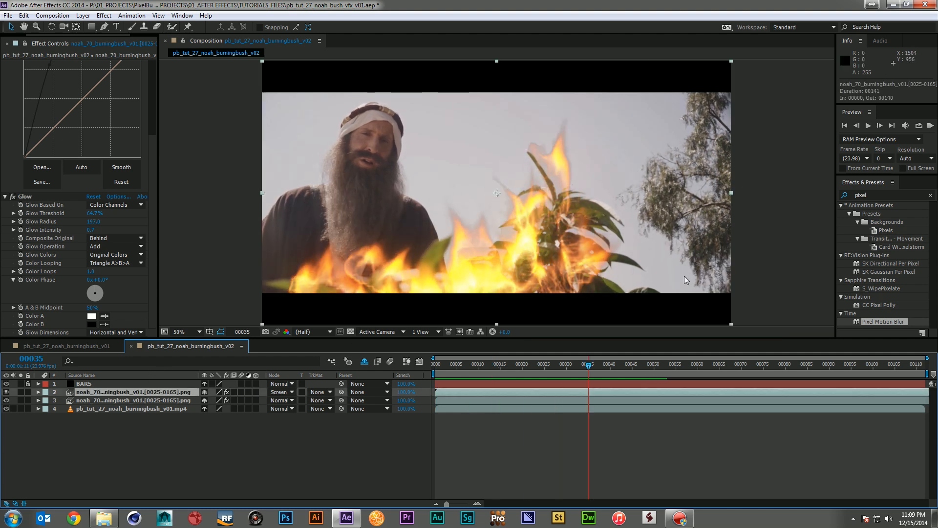
pyautogui.click(883, 192)
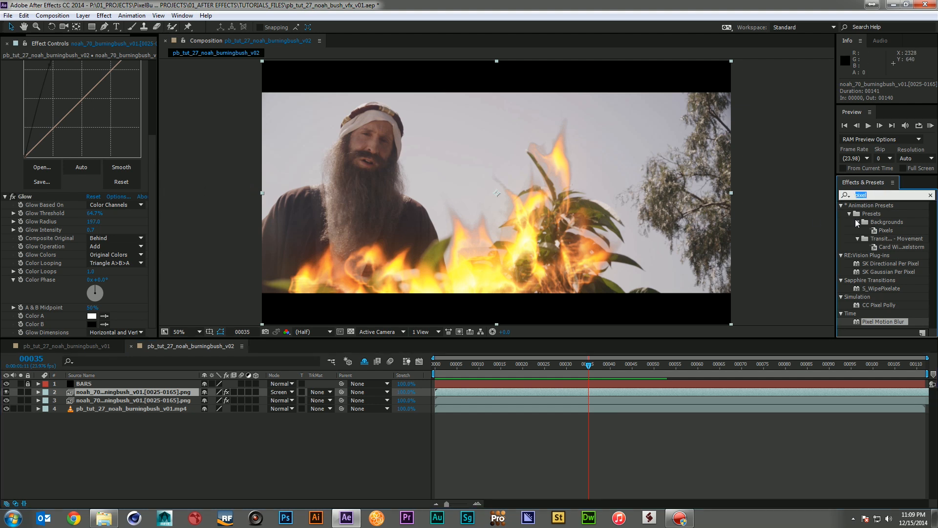
pyautogui.write('hue')
pyautogui.moveTo(169, 391); pyautogui.dragTo(148, 389)
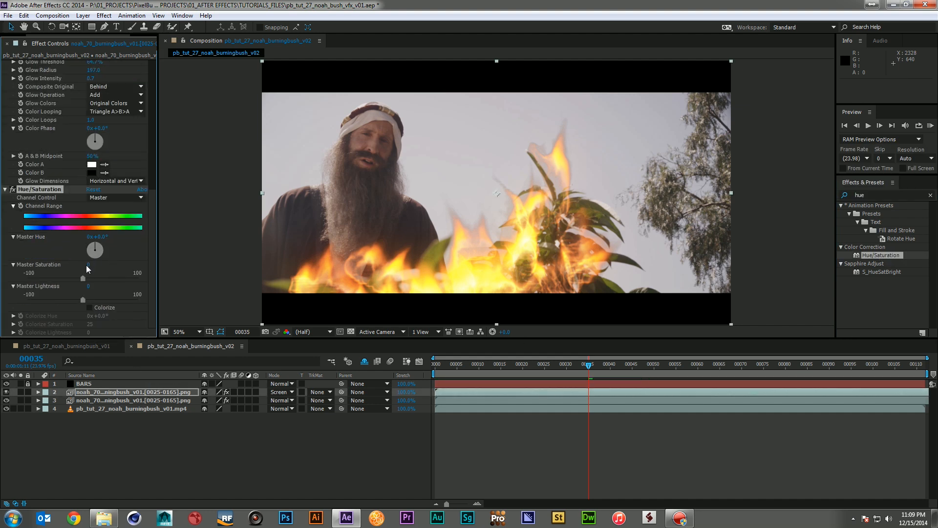
pyautogui.moveTo(89, 265); pyautogui.dragTo(72, 271)
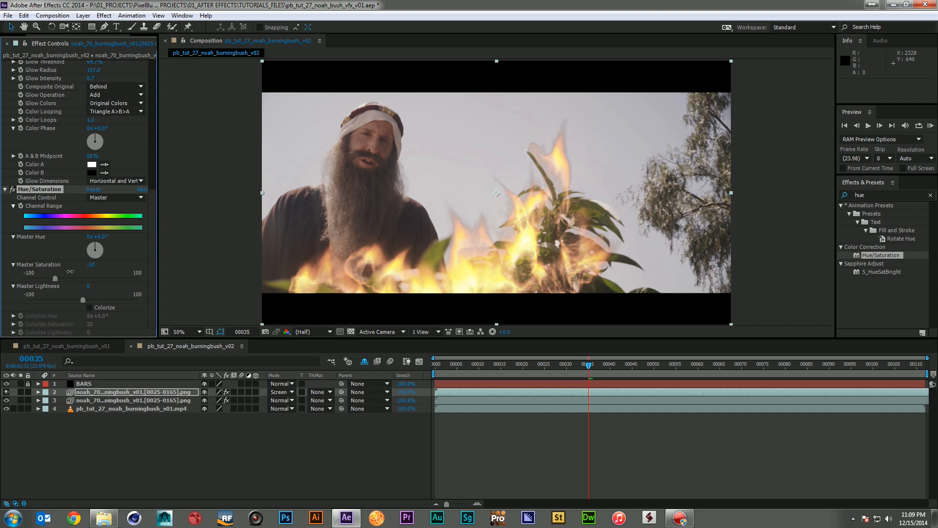
# Switch the lower fire layer's Hue/Saturation channel control from Reds to Master and set Master Saturation to 4
pyautogui.click(129, 399)
pyautogui.click(111, 311)
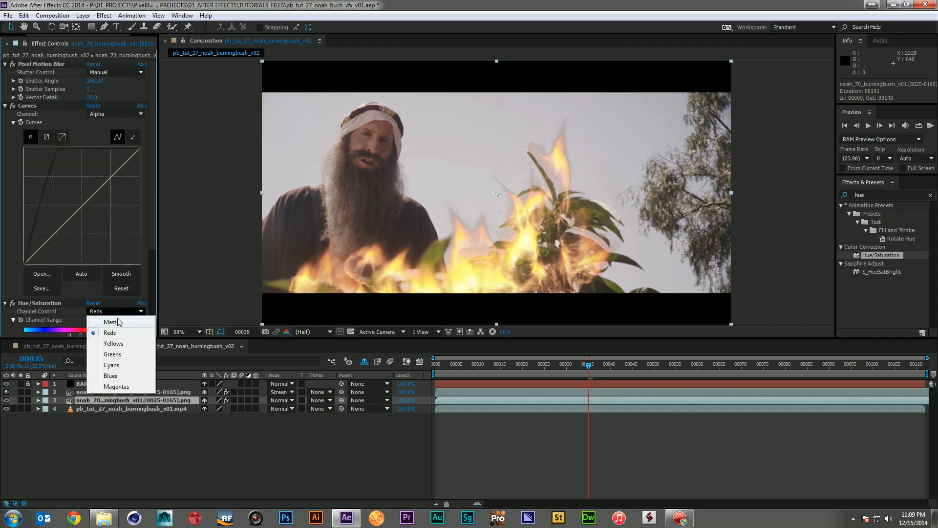
pyautogui.click(105, 321)
pyautogui.scroll(-3, 102, 301)
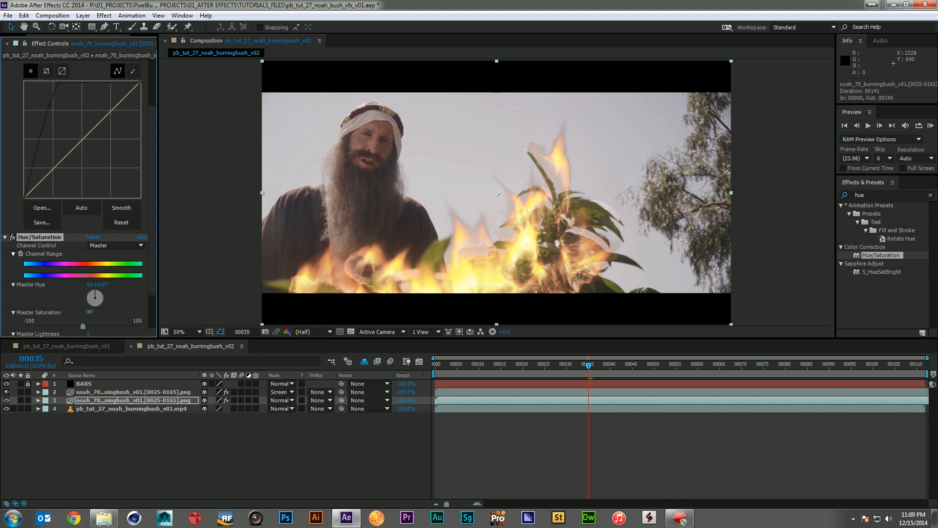
pyautogui.moveTo(85, 311); pyautogui.dragTo(94, 313)
# Deselect the layers, RAM preview the full composition with the new saturation, and stop playback
pyautogui.click(200, 429)
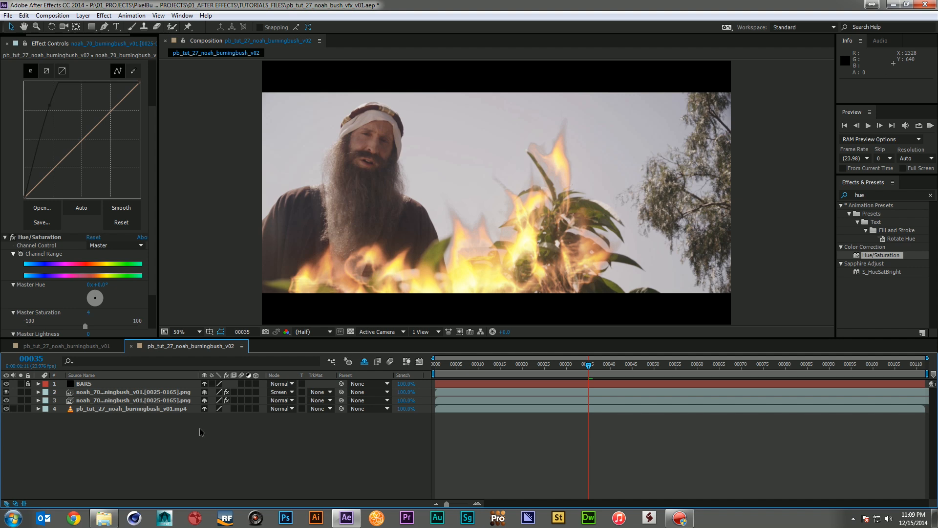
pyautogui.press('KP_0')
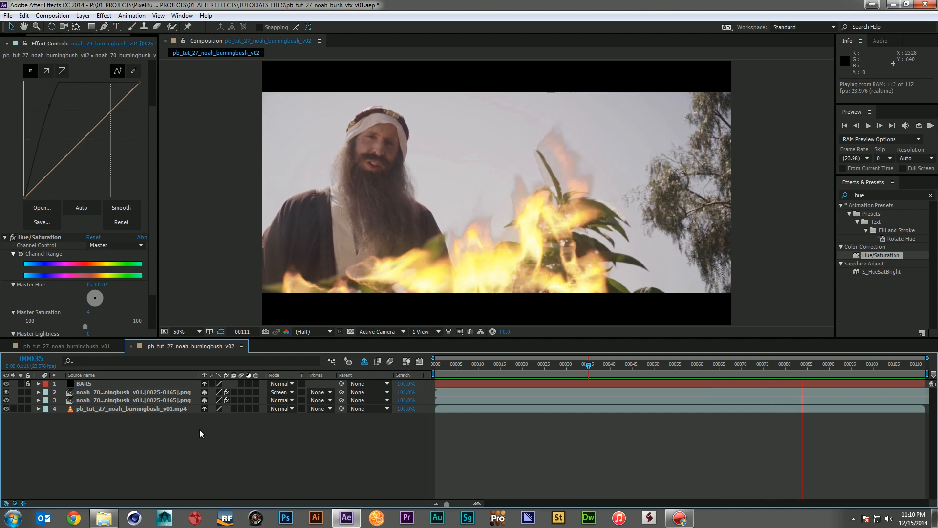
pyautogui.press('space')
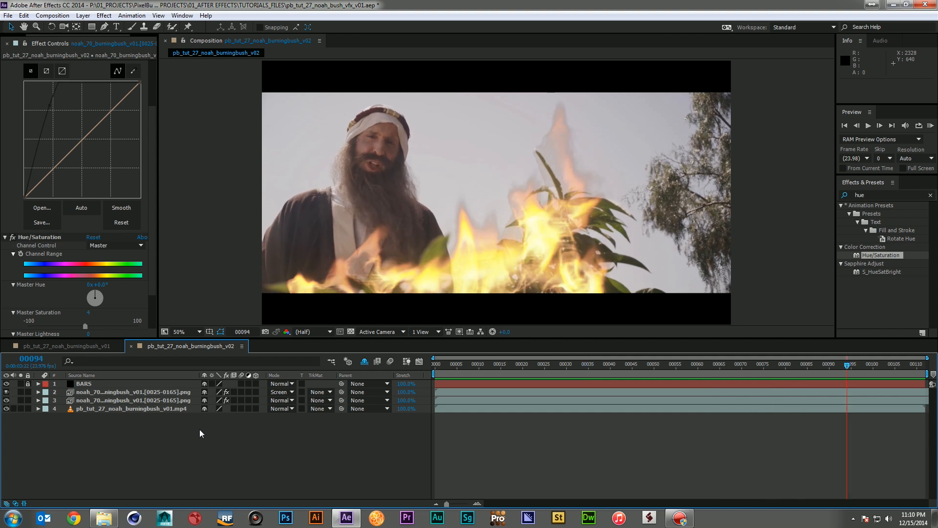